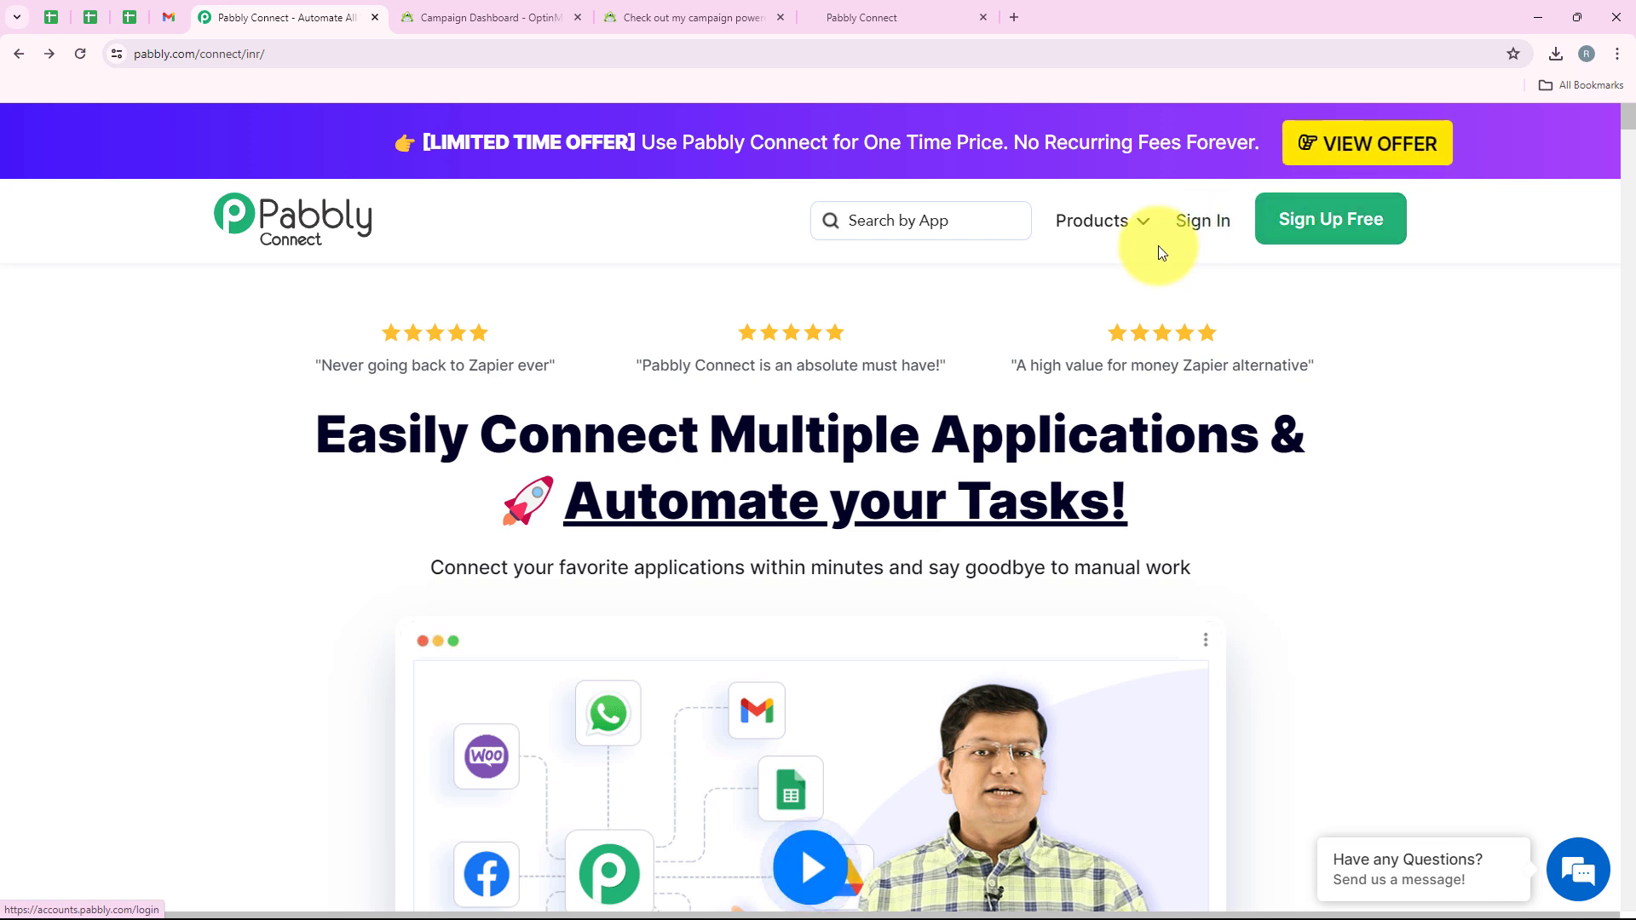
Step: Sign in to Pabbly and open Pabbly Connect from the list of all apps
left_click(1243, 273)
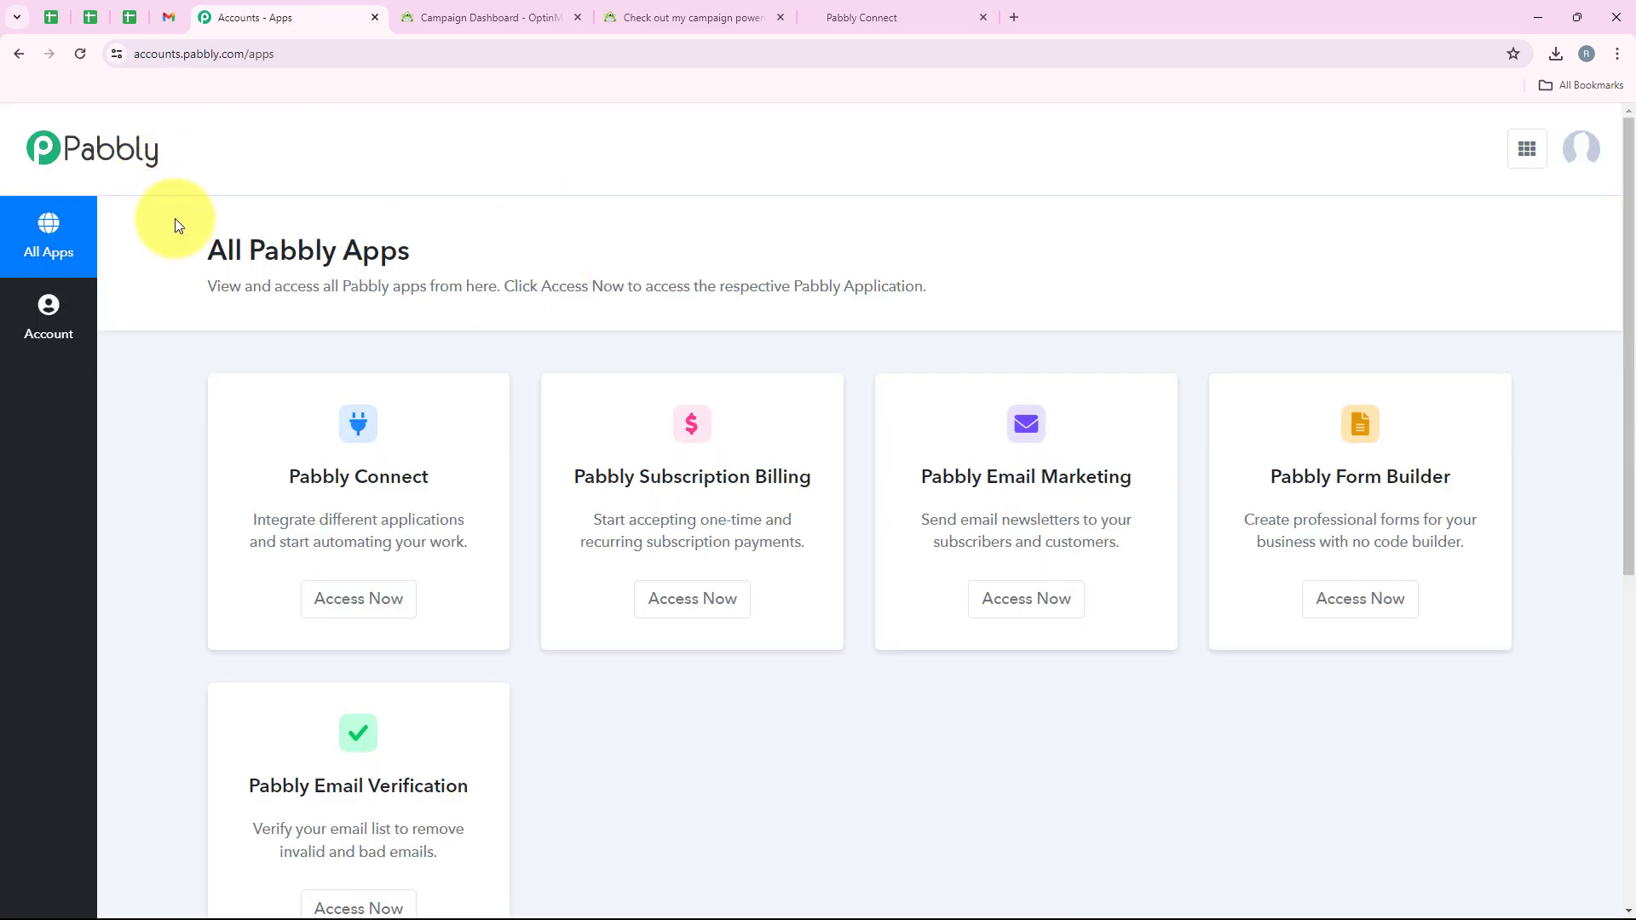
left_click_drag(165, 219, 409, 237)
left_click(439, 263)
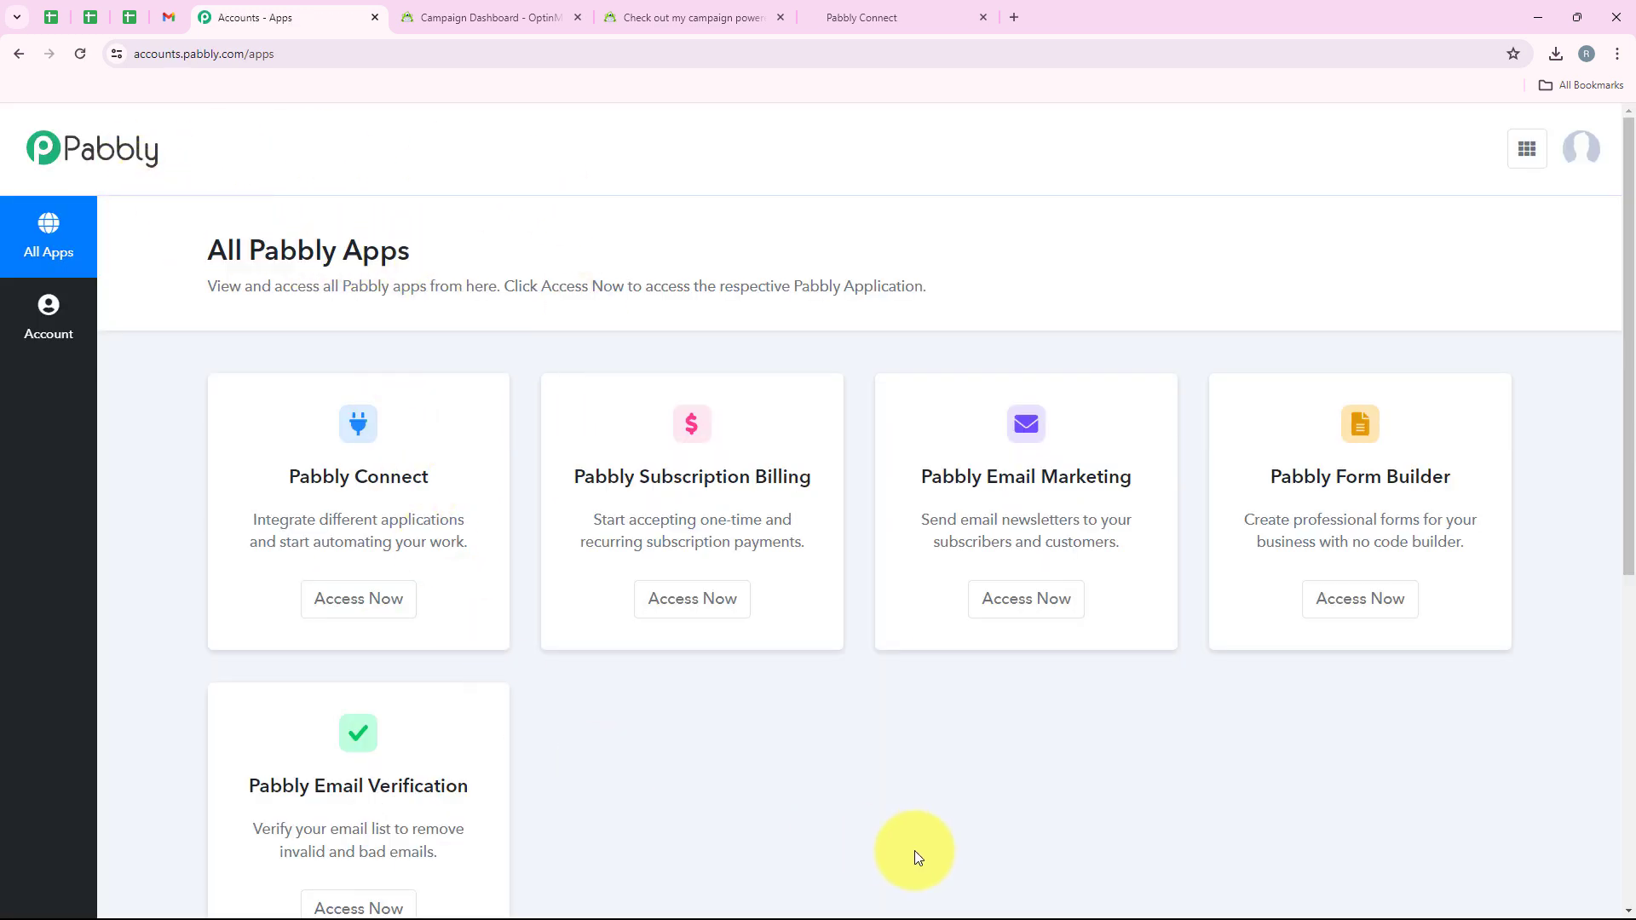
scroll(927, 850, "down", 3)
scroll(932, 849, "up", 3)
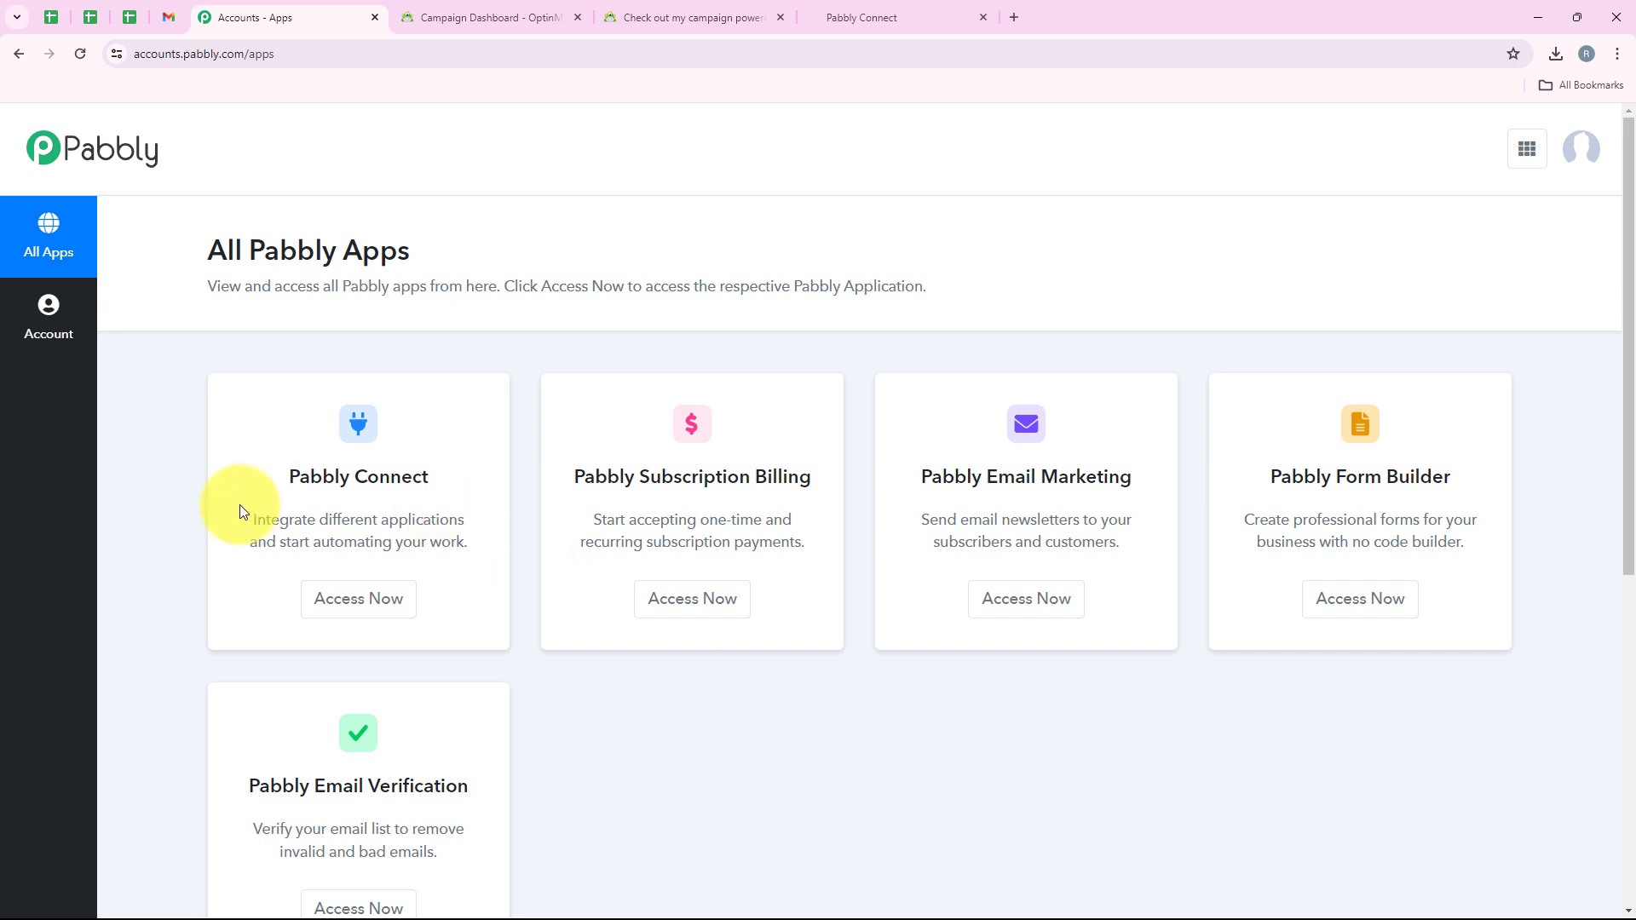
left_click_drag(289, 476, 437, 474)
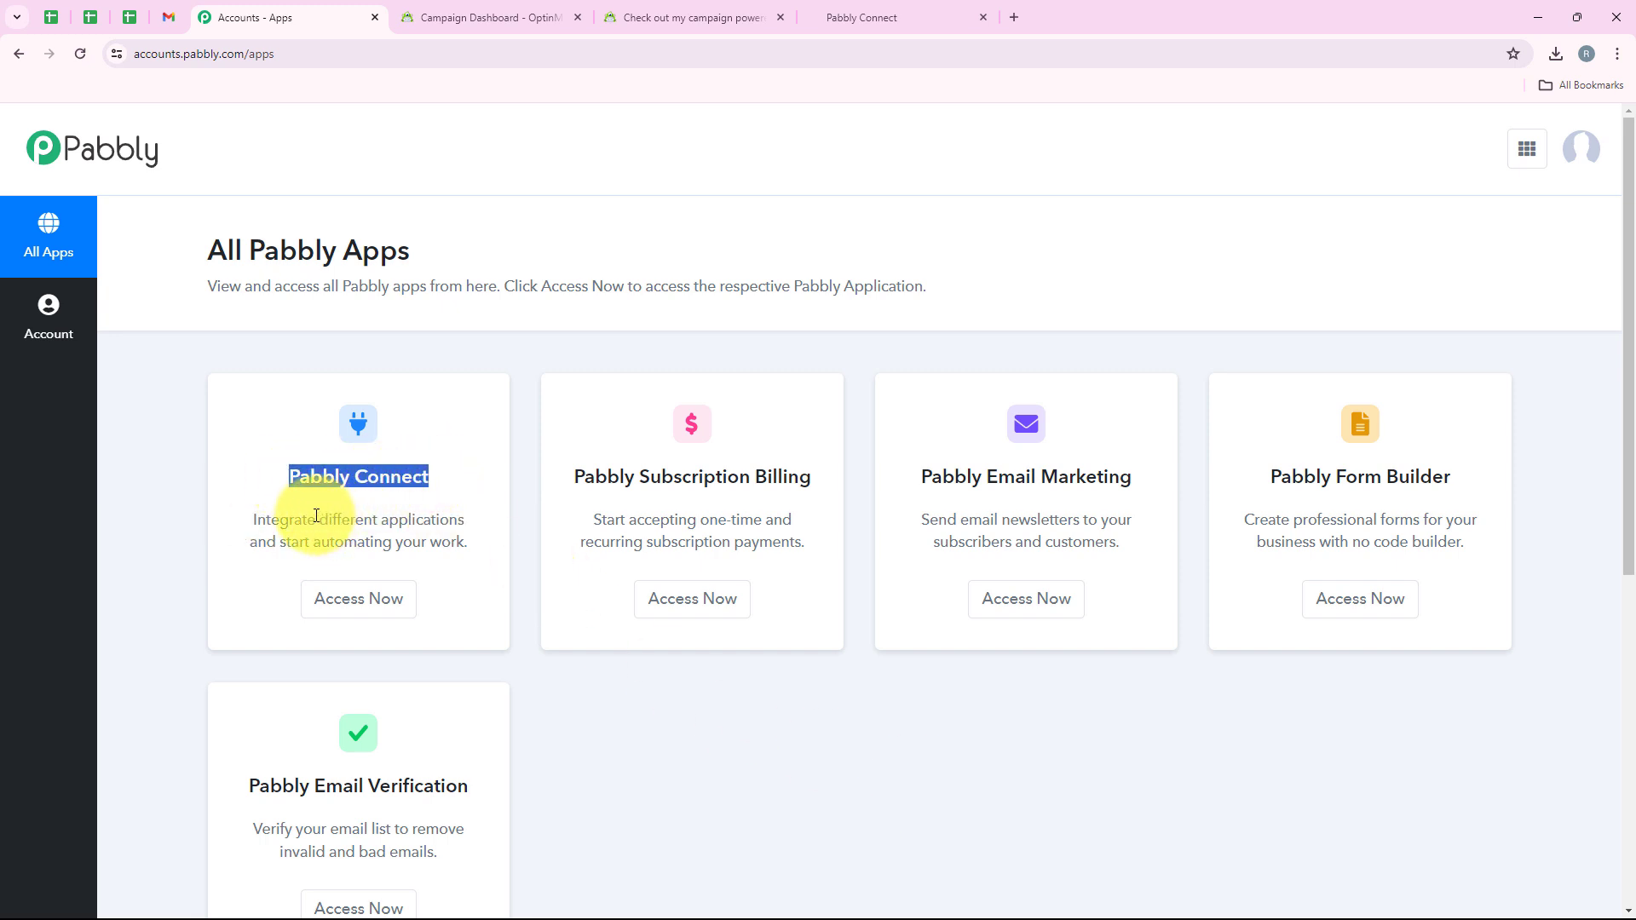
left_click_drag(316, 520, 465, 499)
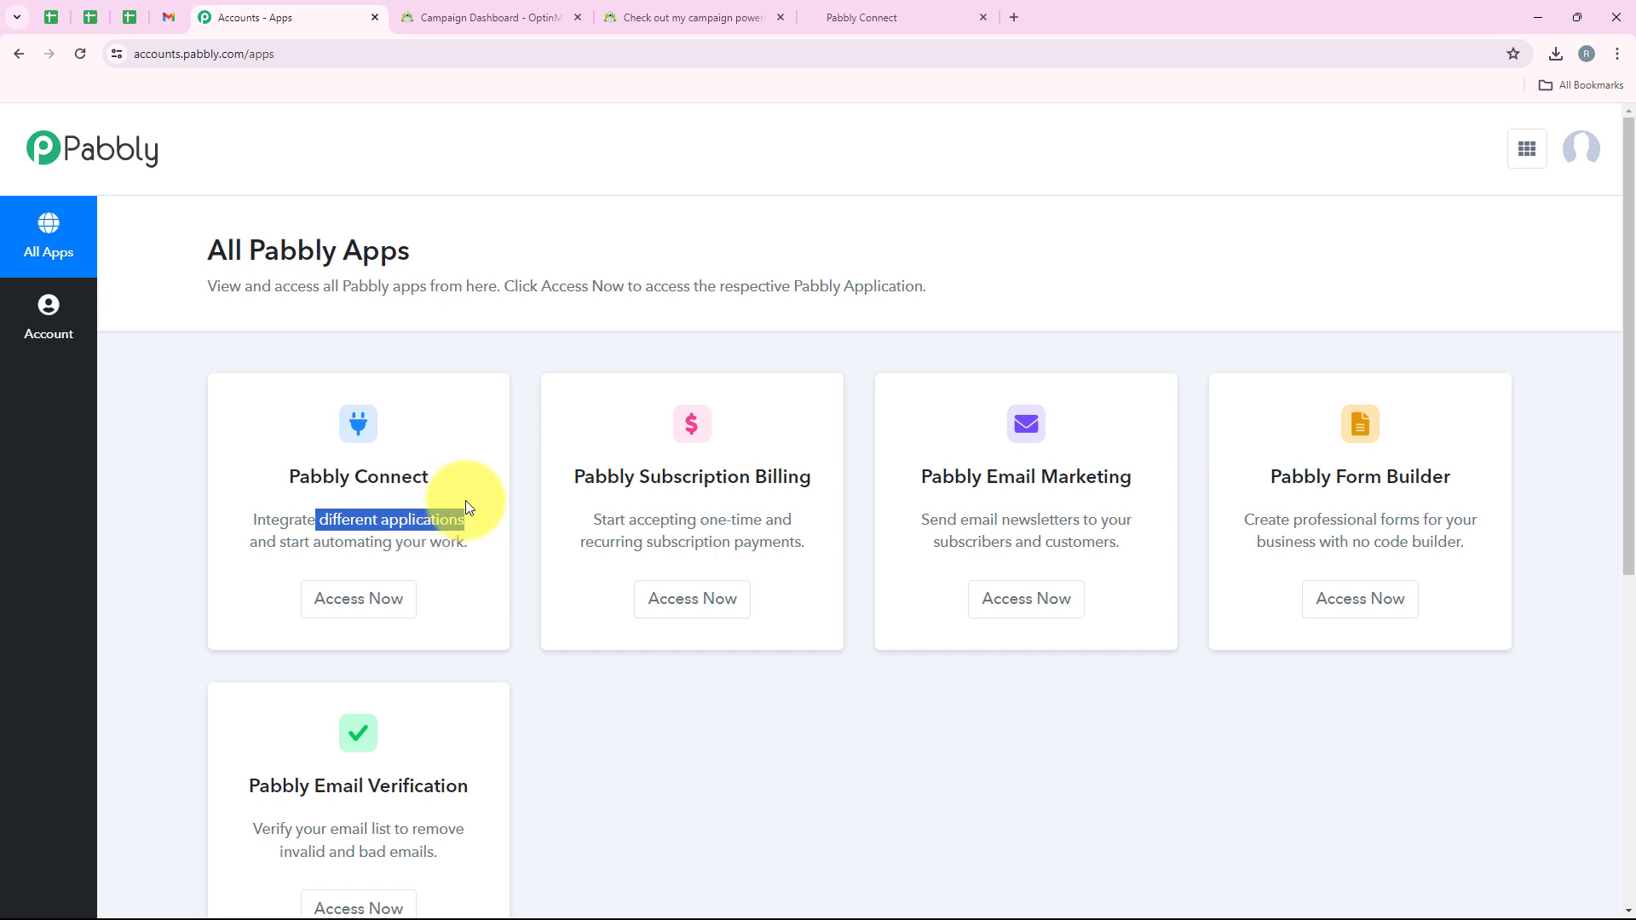
left_click(438, 462)
left_click(399, 591)
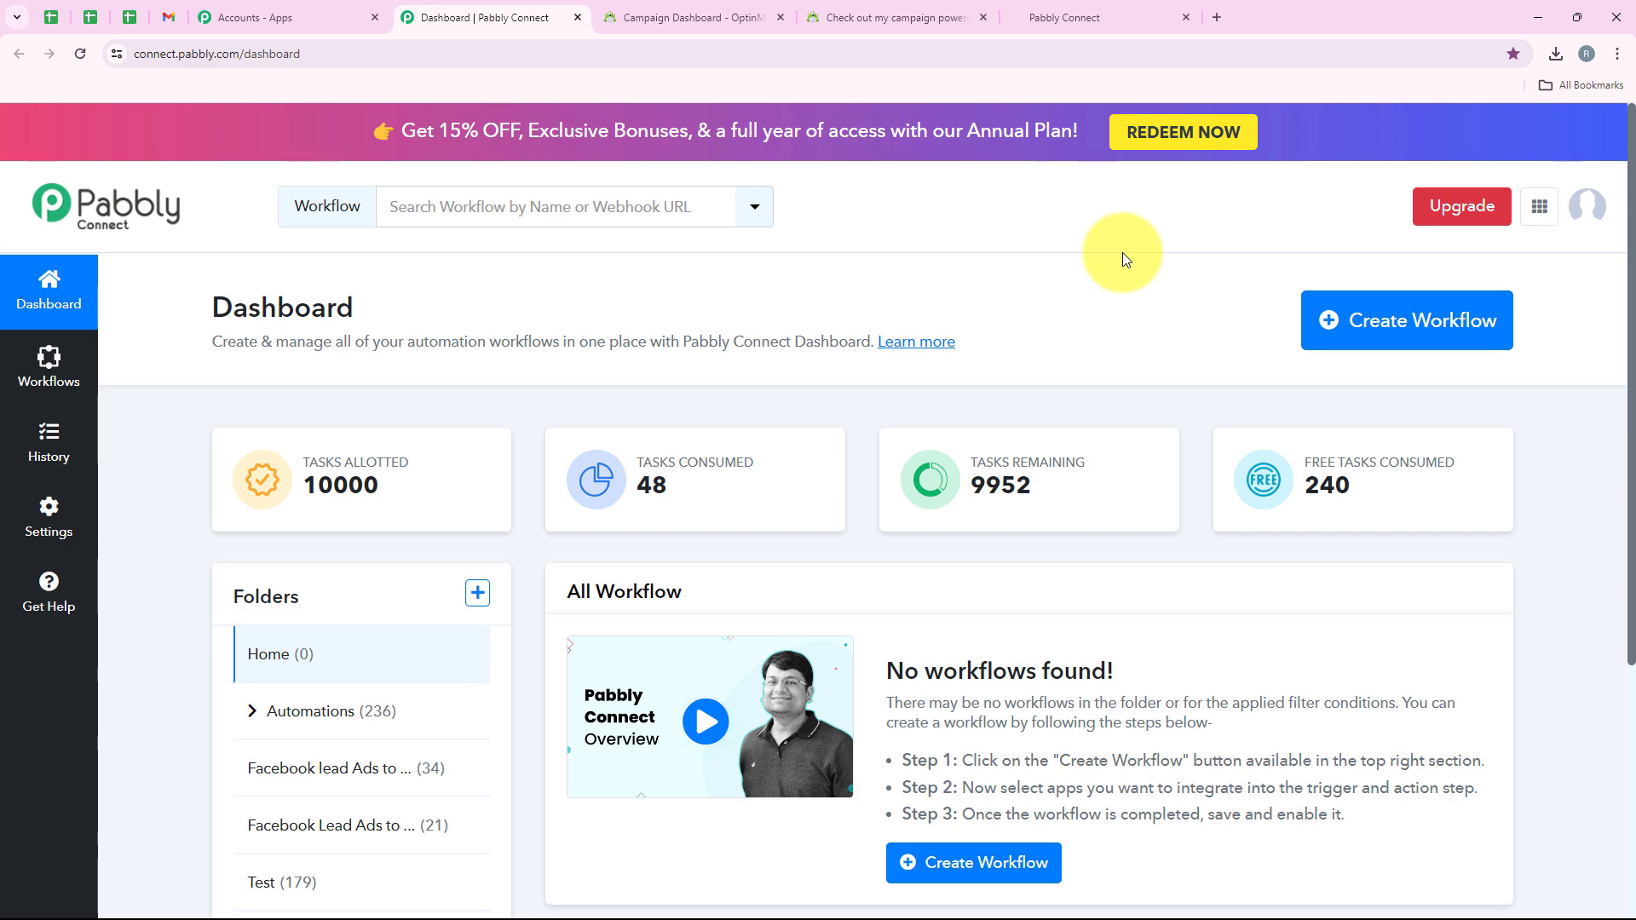
Step: Create a workflow named "How to Create GoHighLevel Contact for OptinMonster Lead" in the Automations folder
left_click(1340, 330)
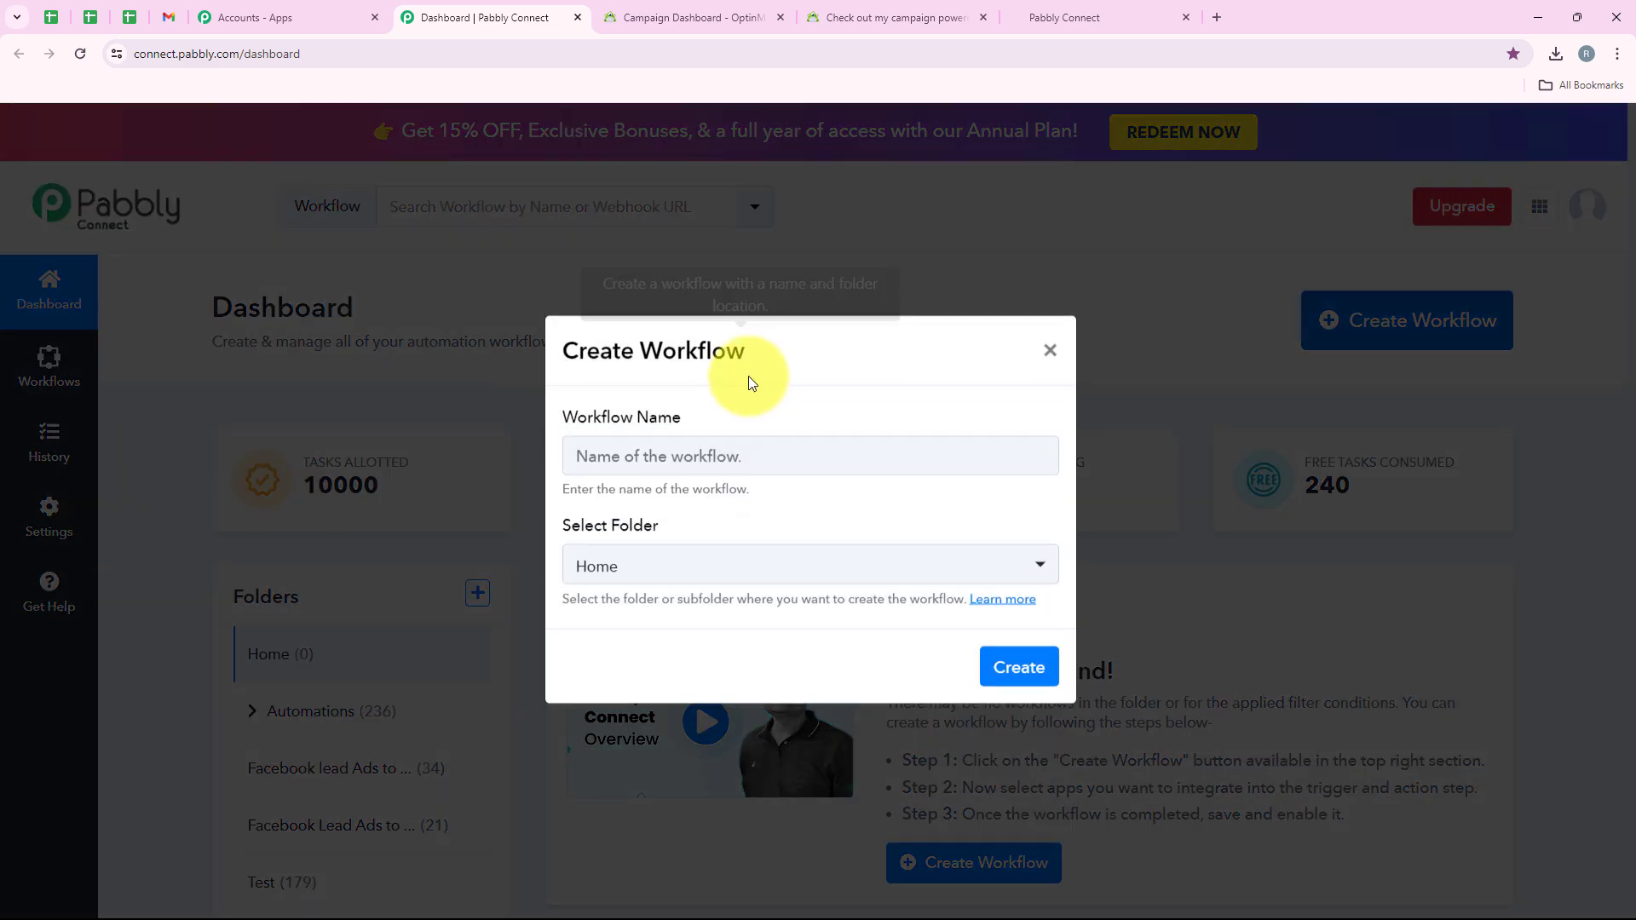
left_click_drag(682, 416, 556, 428)
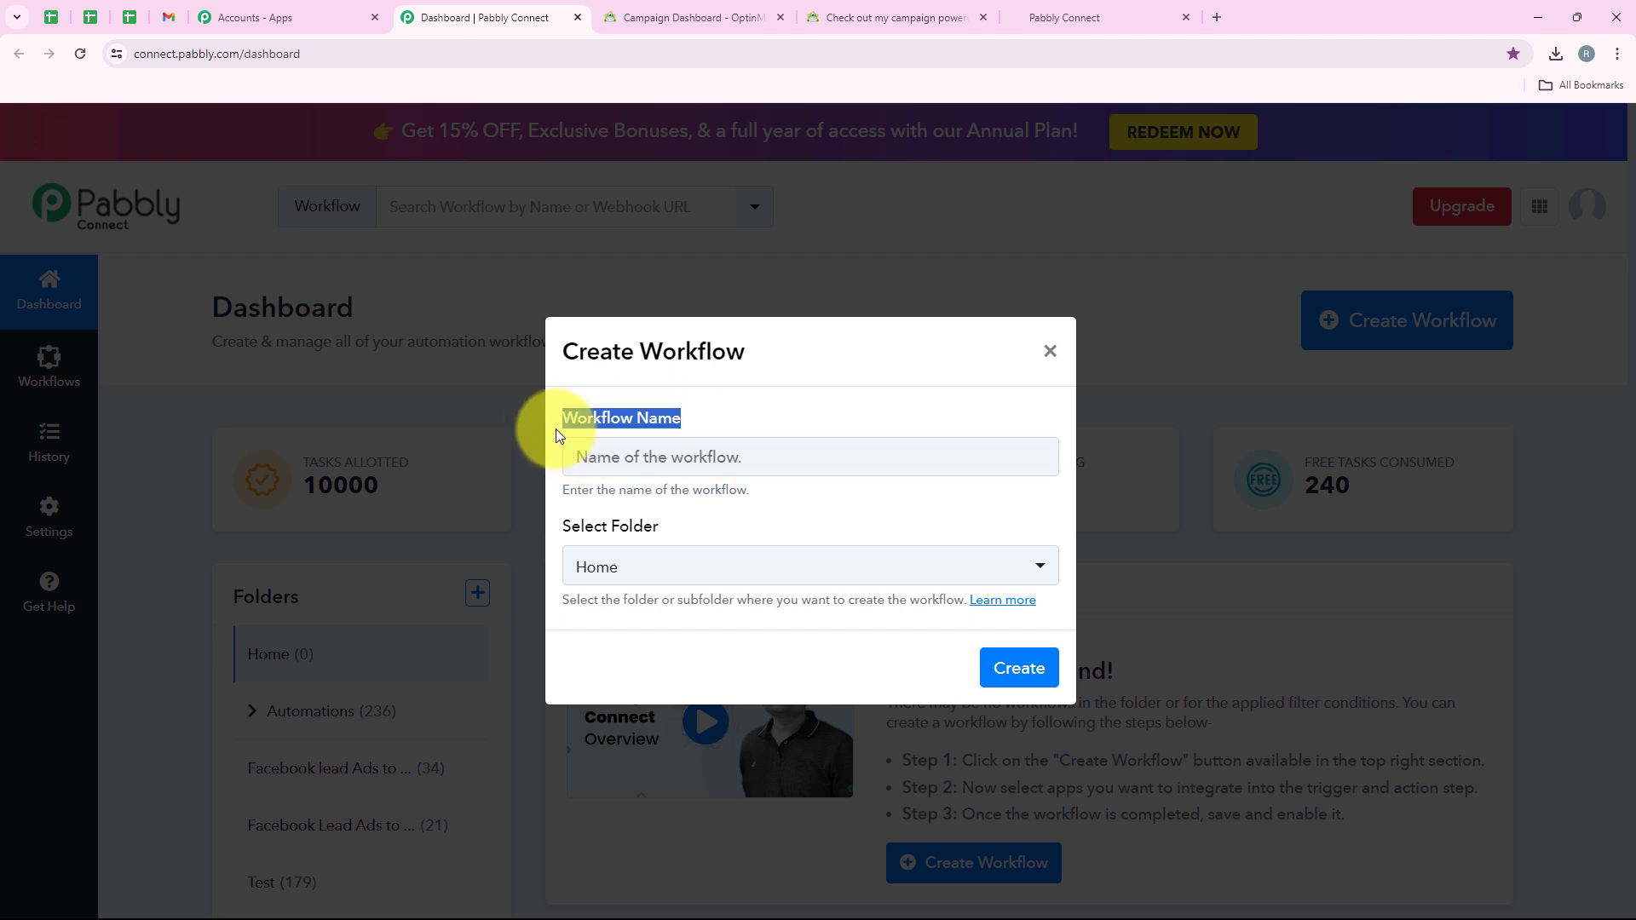
left_click_drag(681, 527, 602, 529)
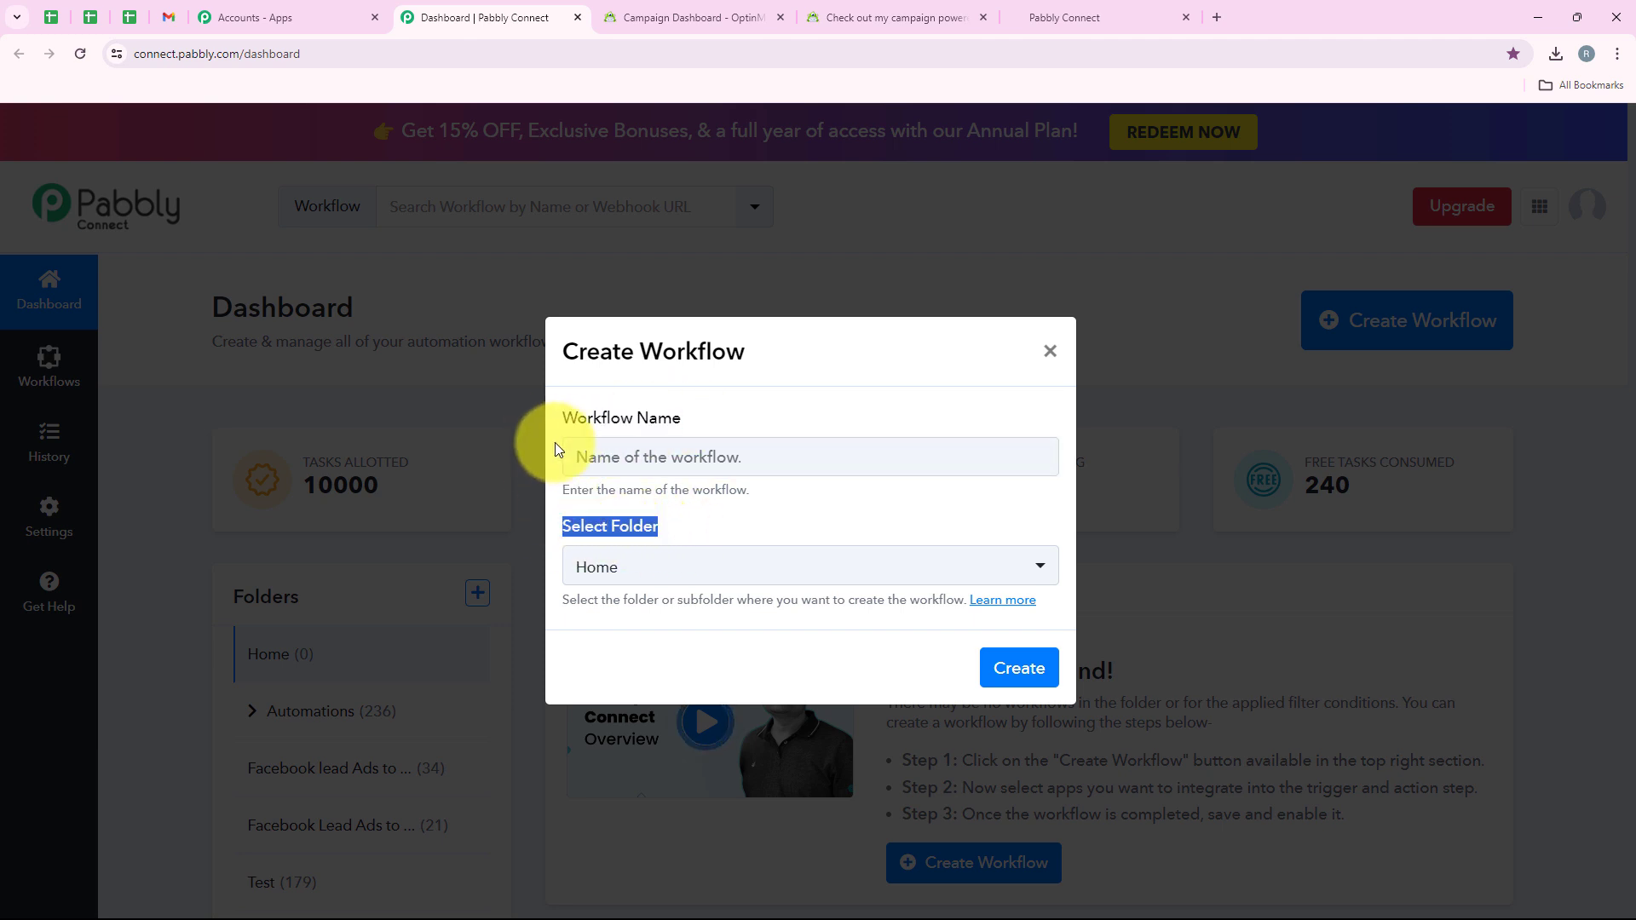
left_click(705, 569)
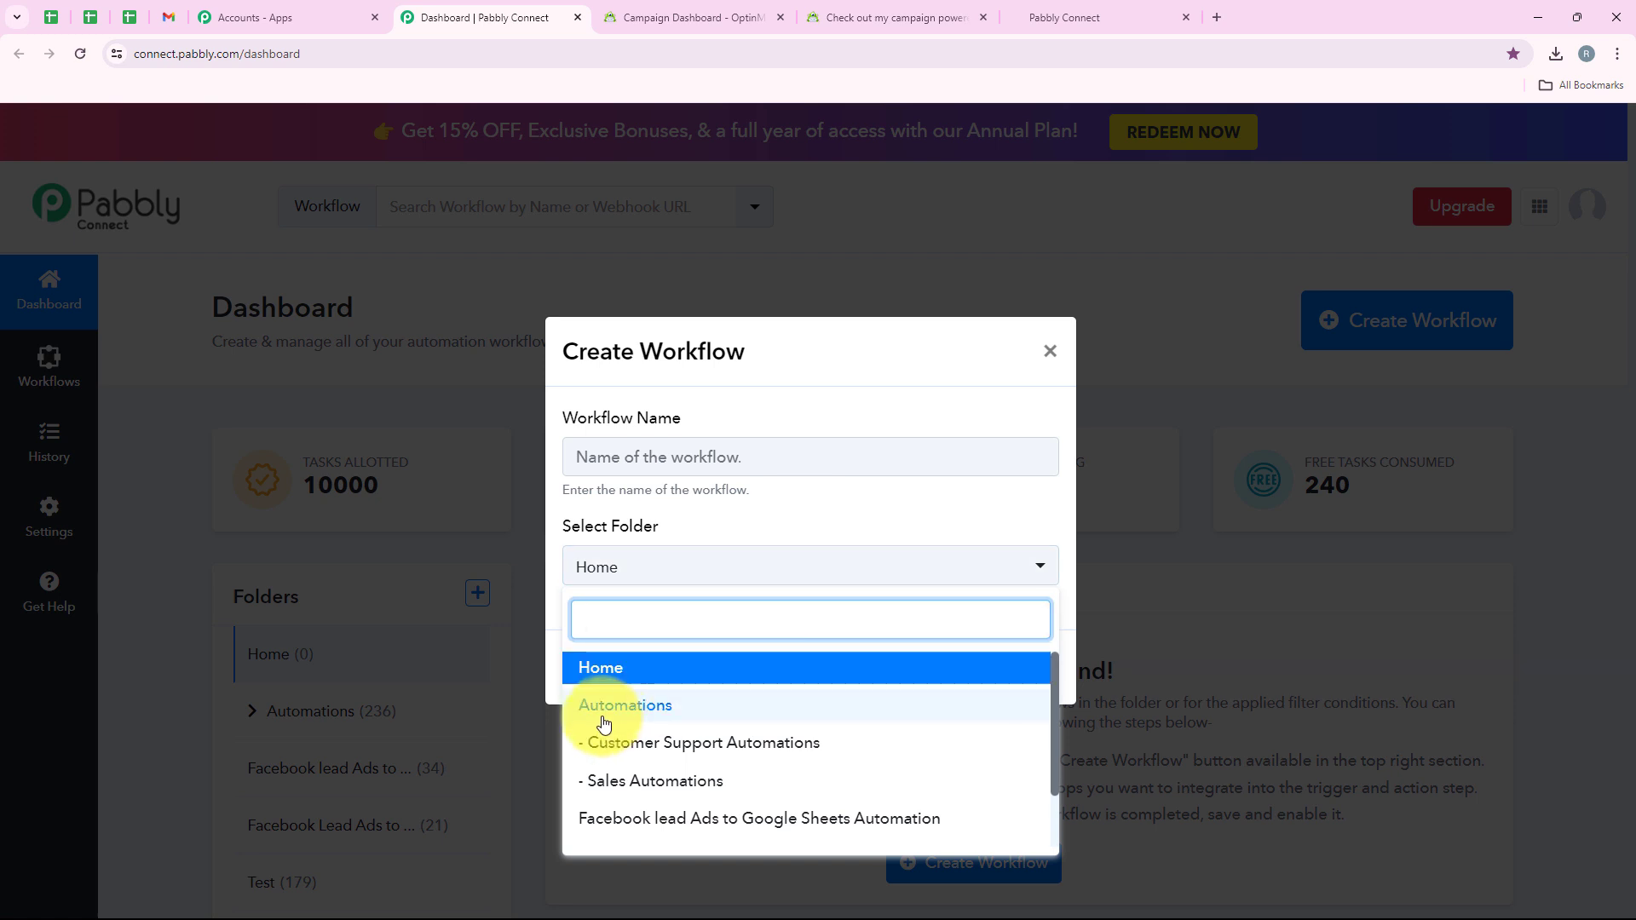
left_click(874, 710)
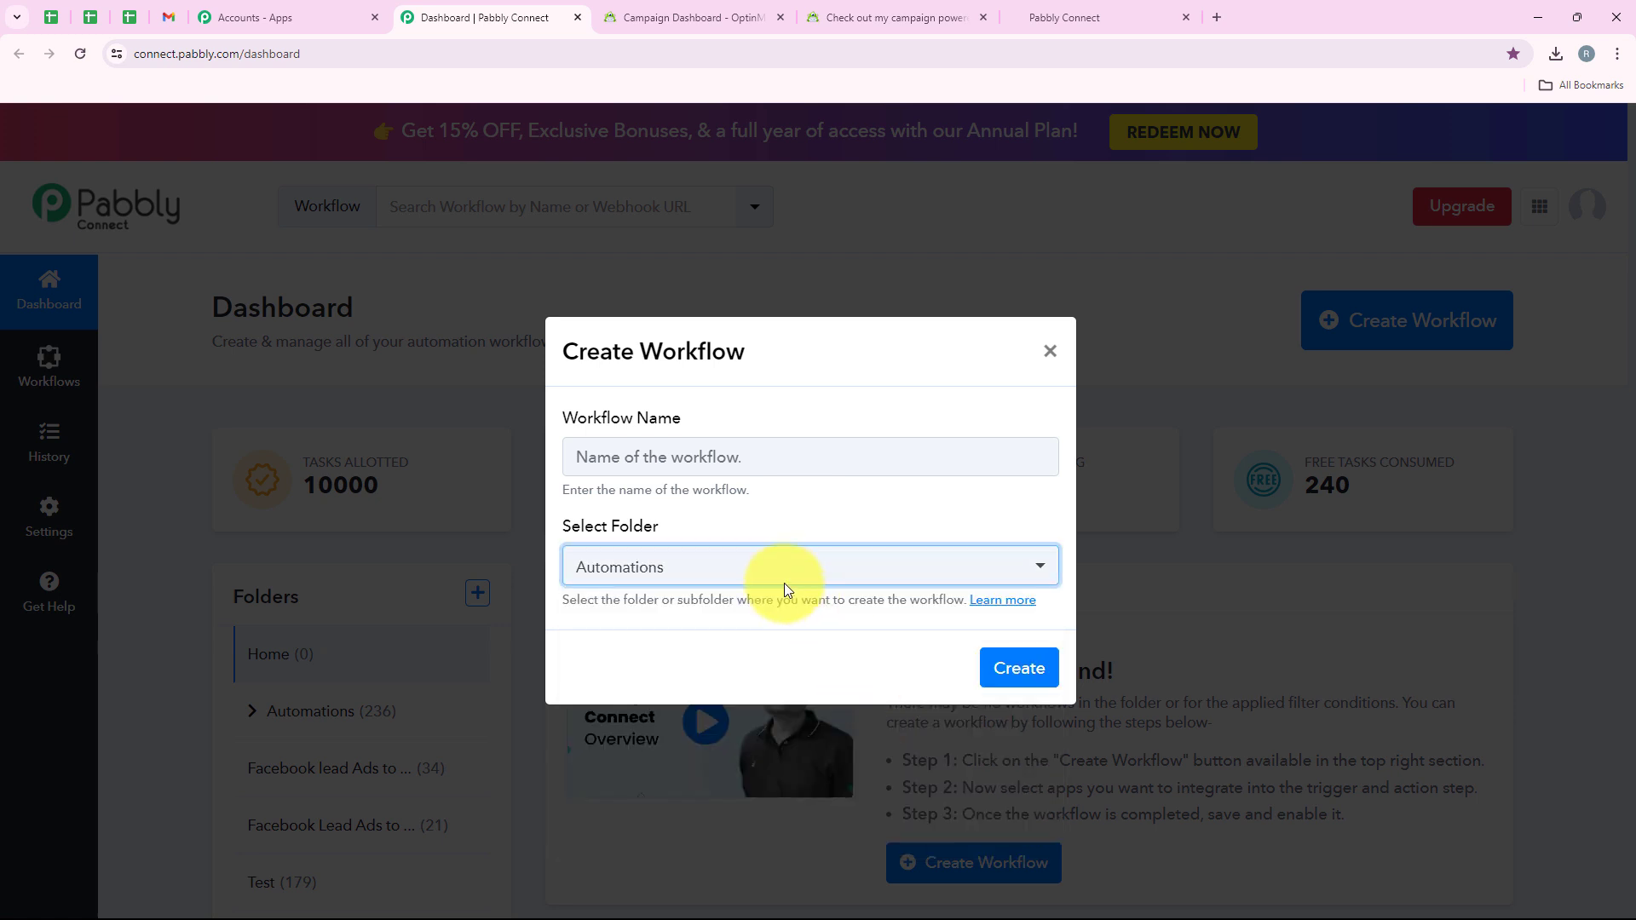
left_click(644, 446)
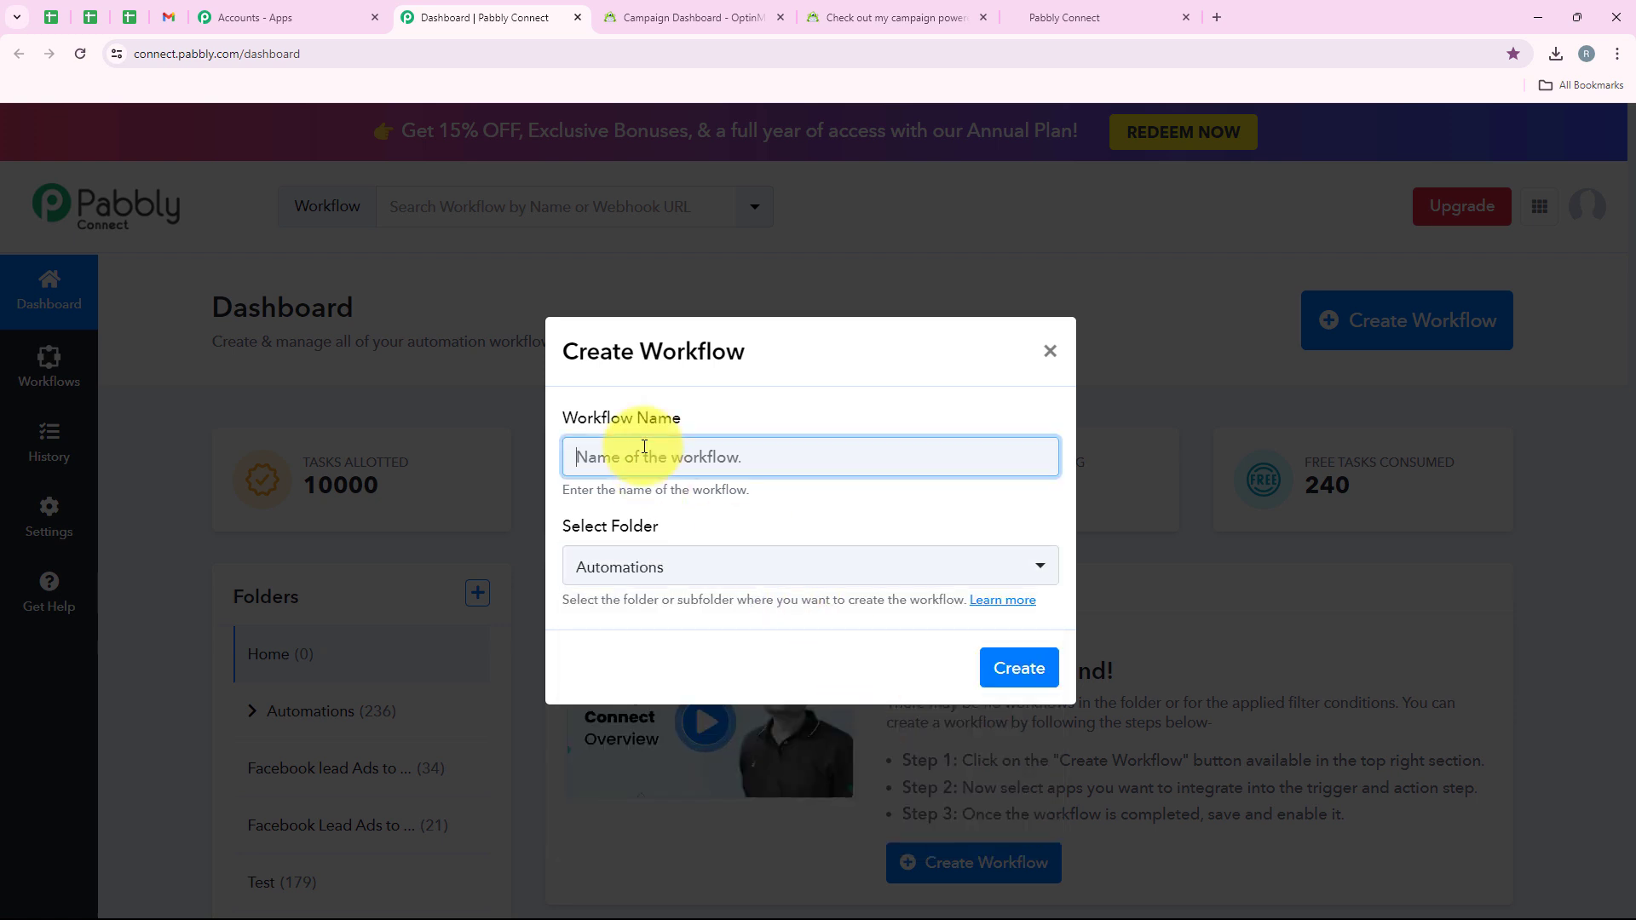
type("How to Create GoHighLevel Contact for OptinMonster Lead")
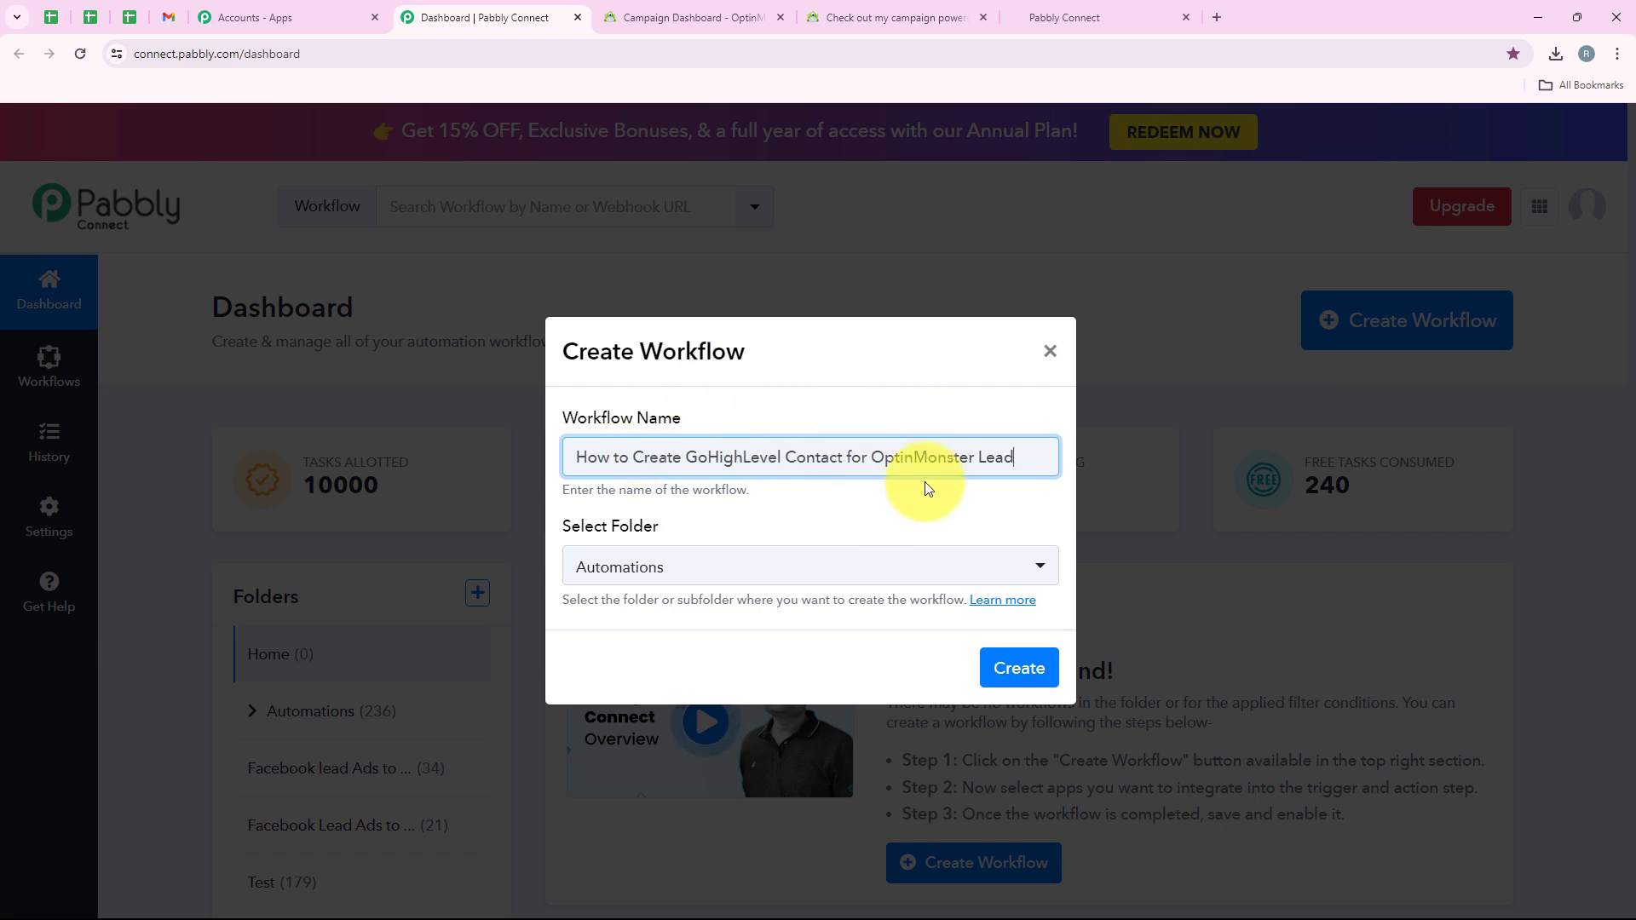
left_click(1001, 679)
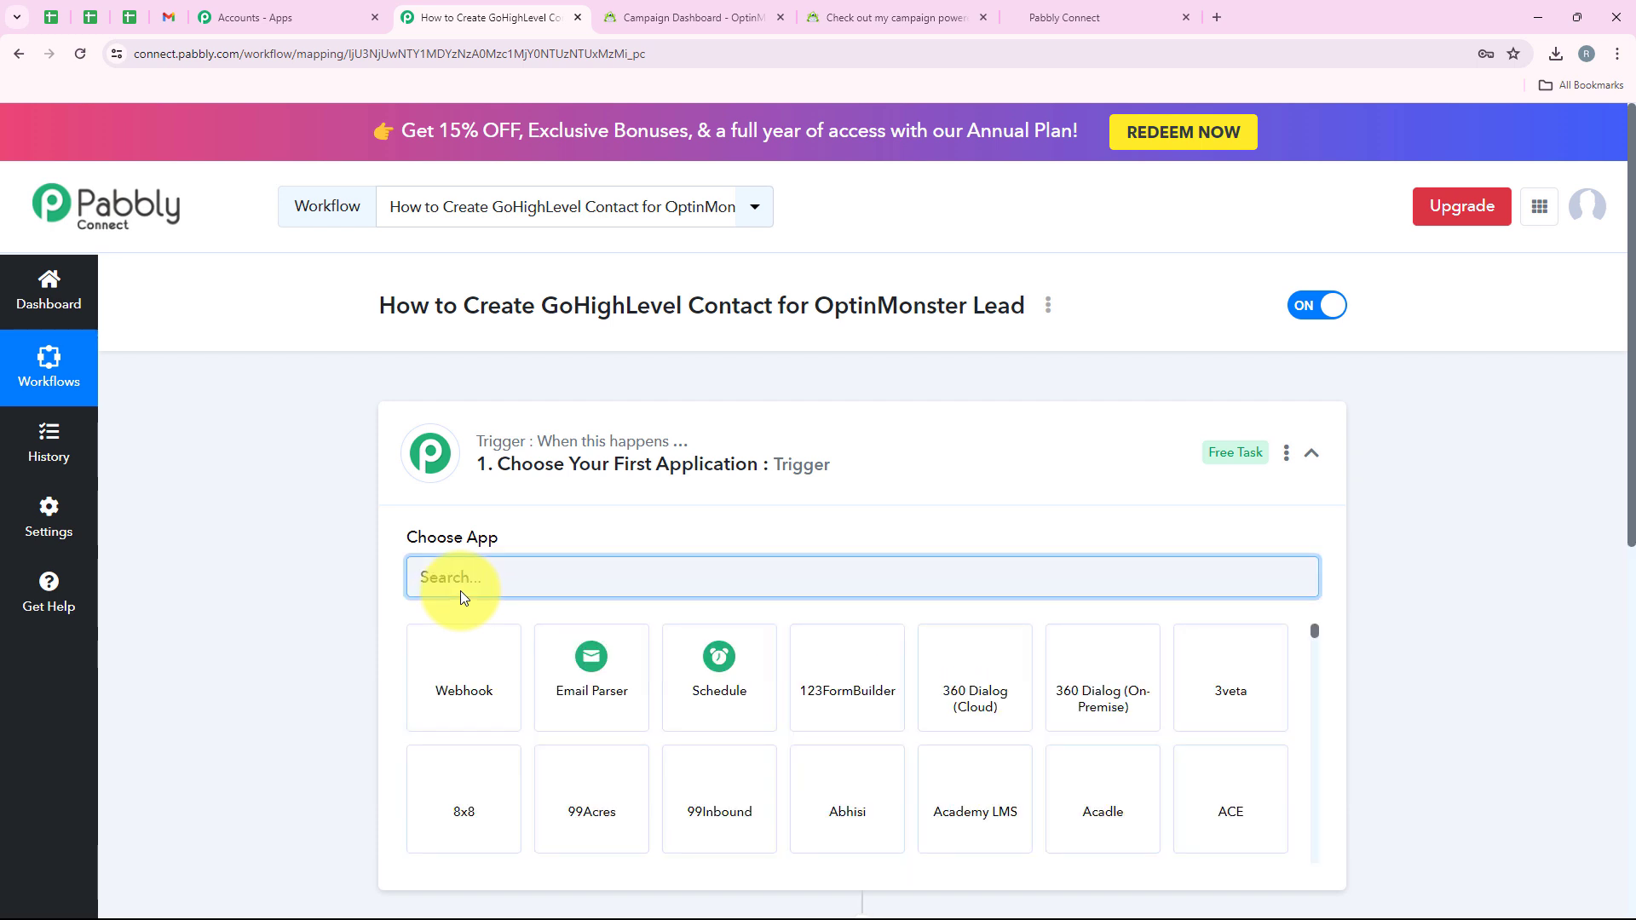
Step: Find OptinMonster among the apps and choose it as the workflow's trigger application
left_click(935, 436)
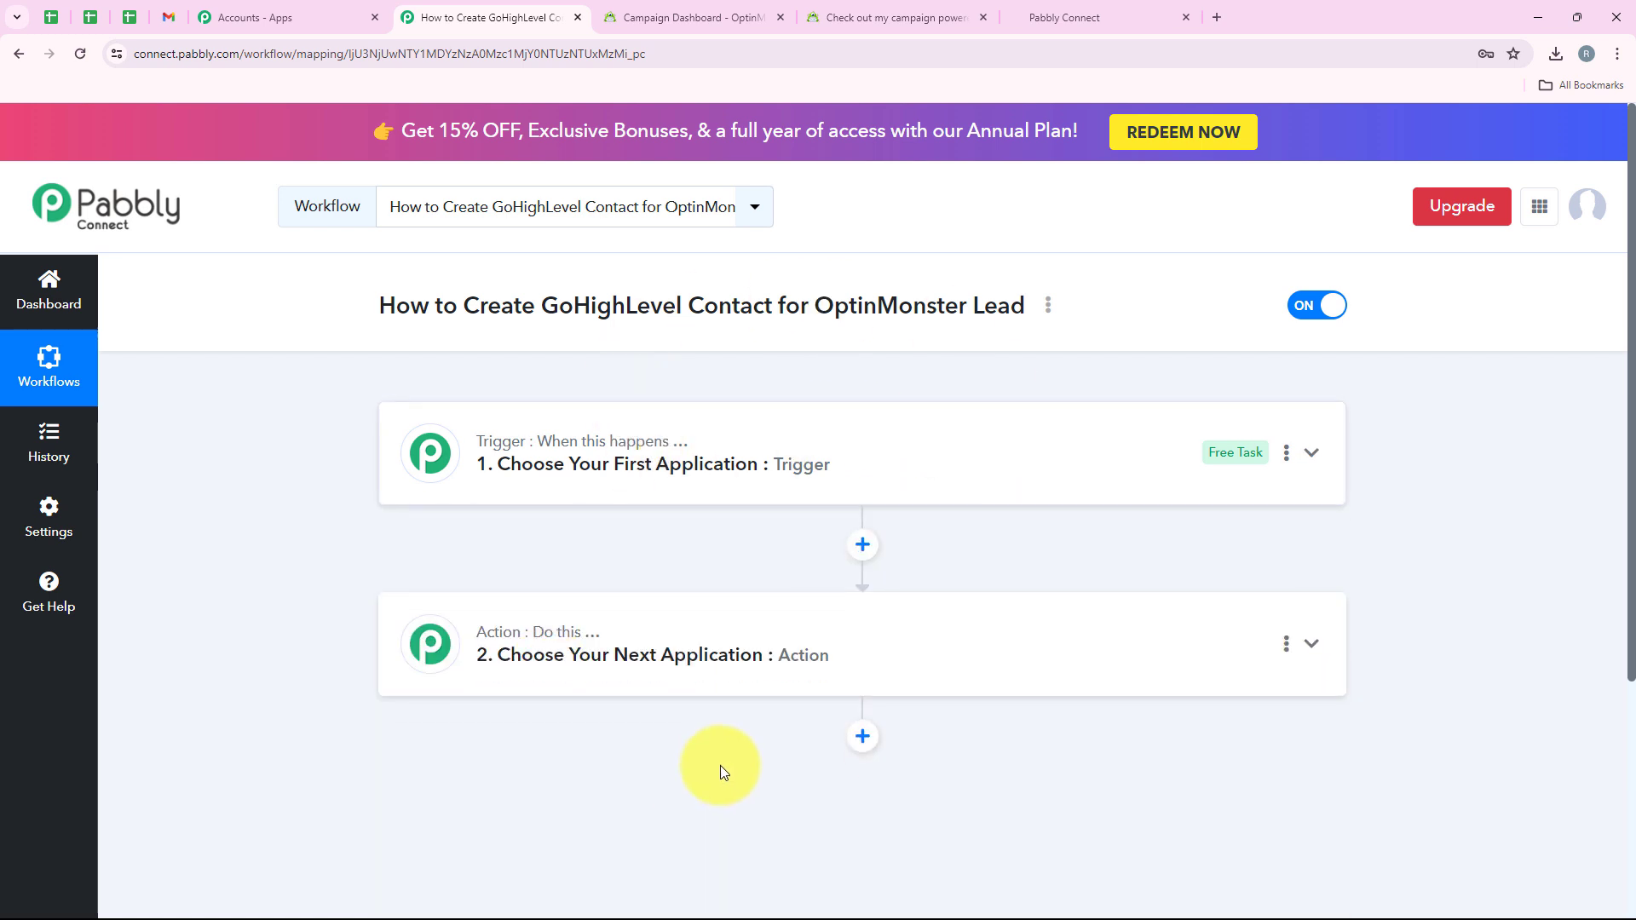
mouse_move(683, 460)
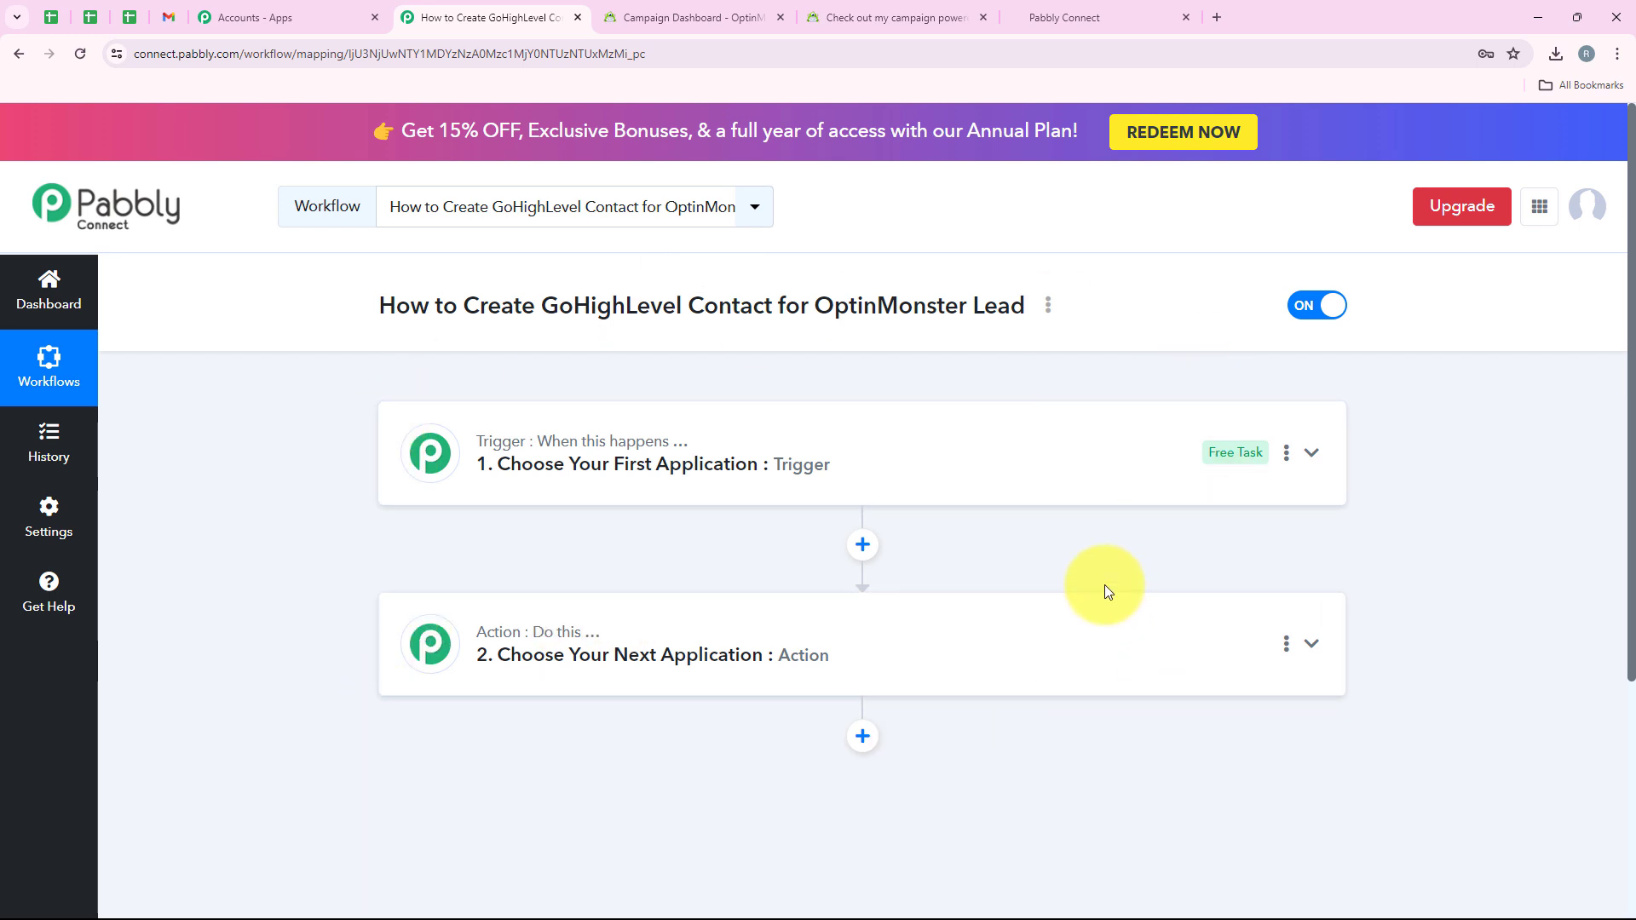
left_click(772, 482)
scroll(770, 478, "down", 2)
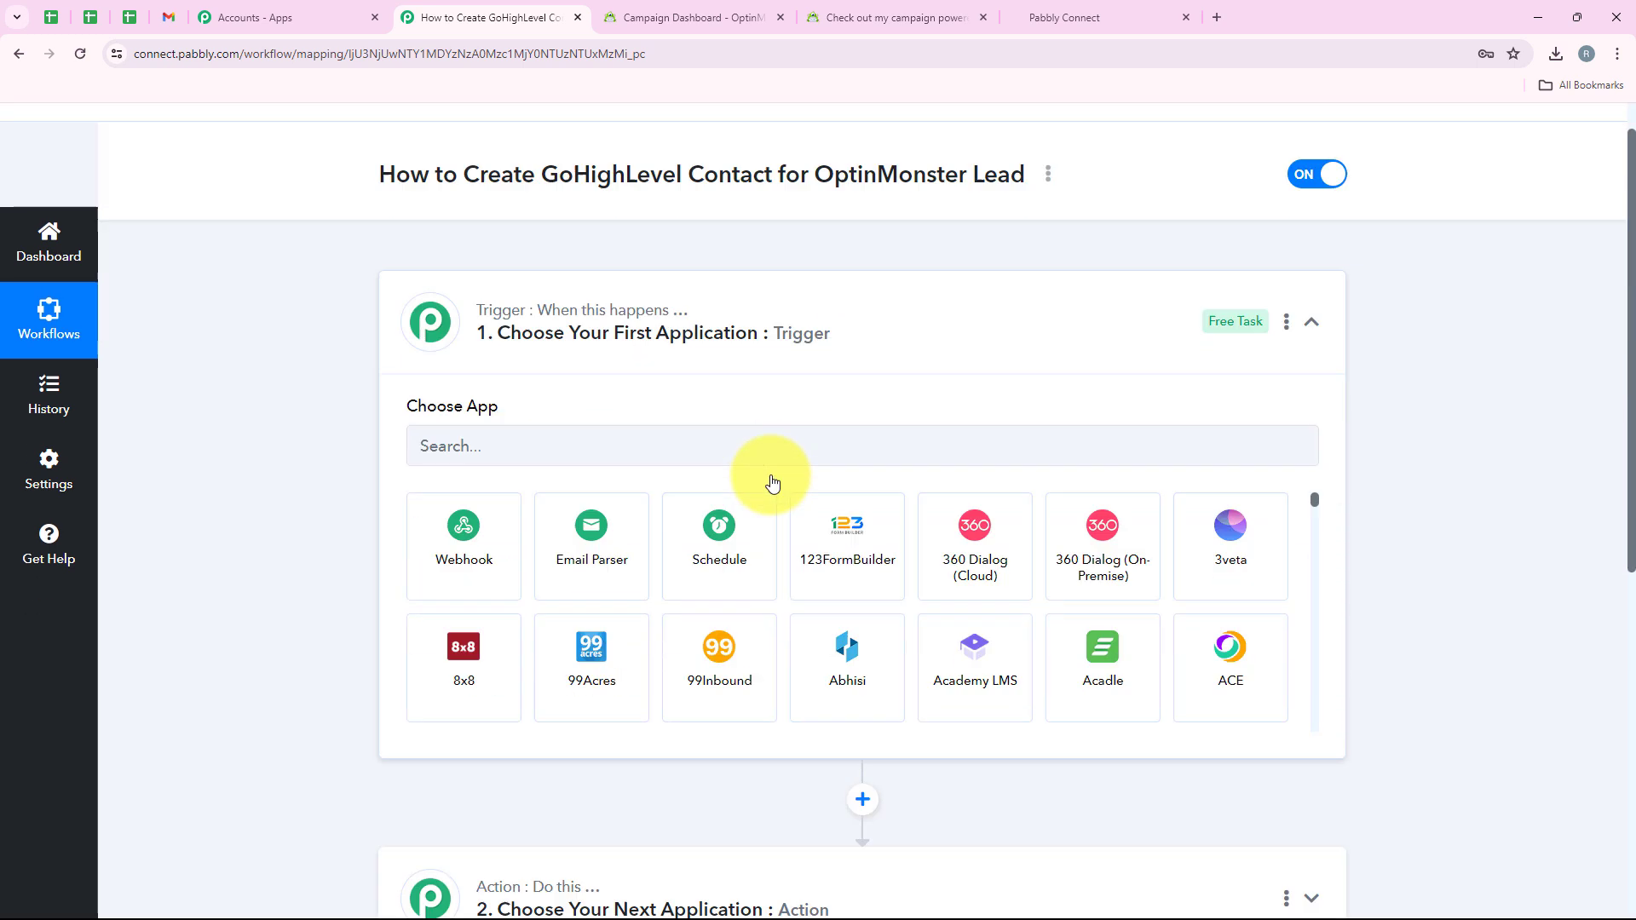
left_click(524, 397)
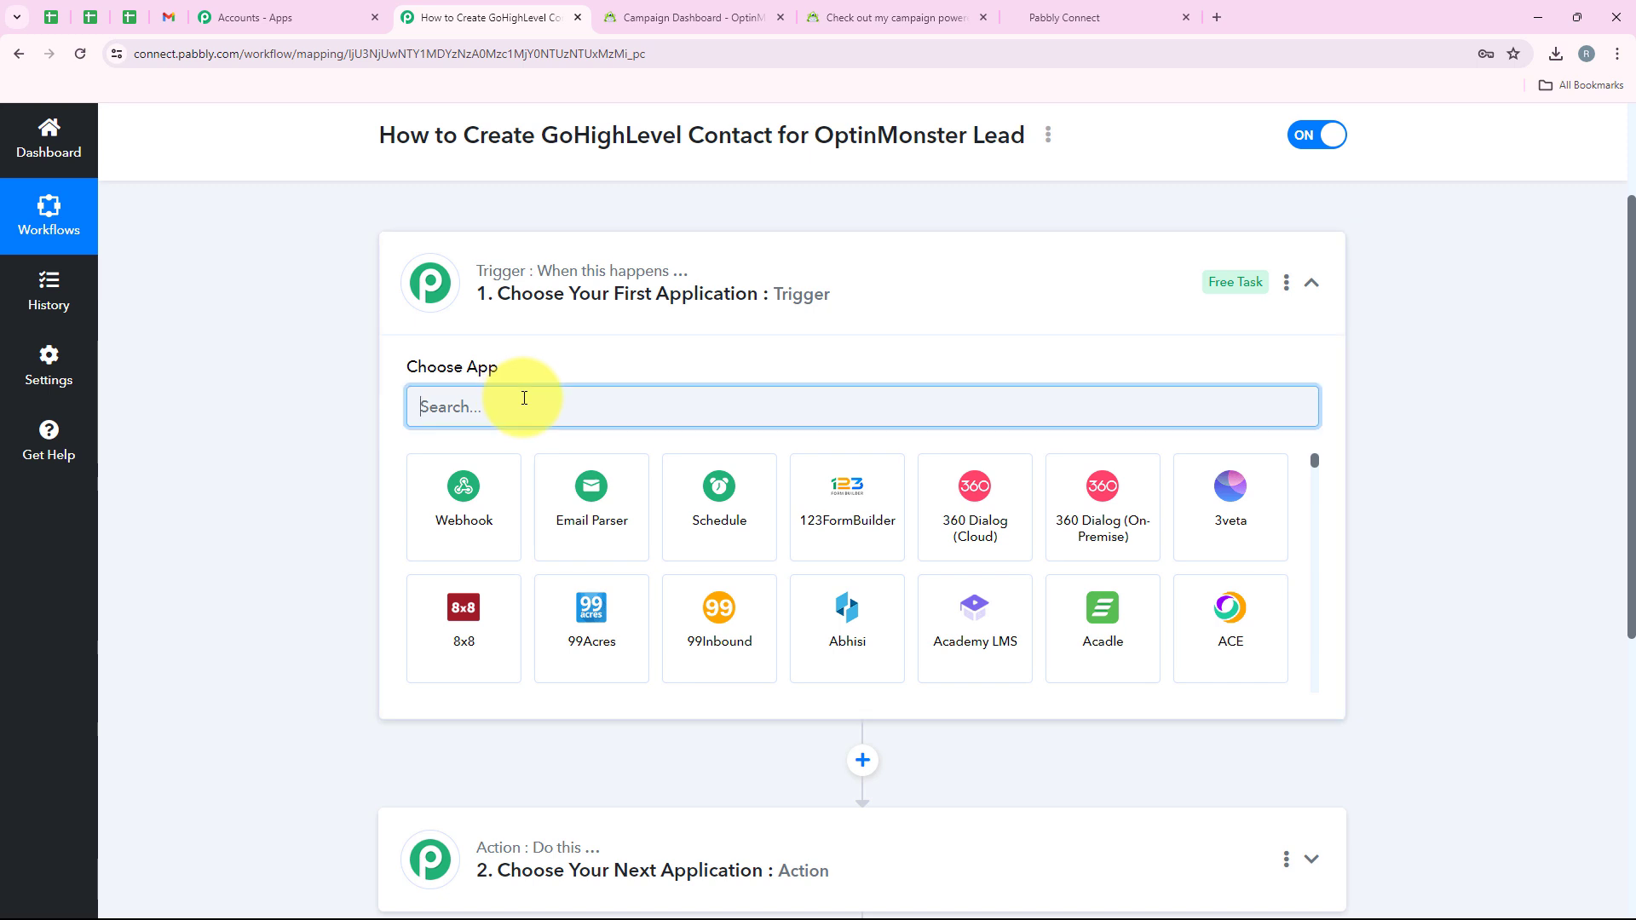
type("Op")
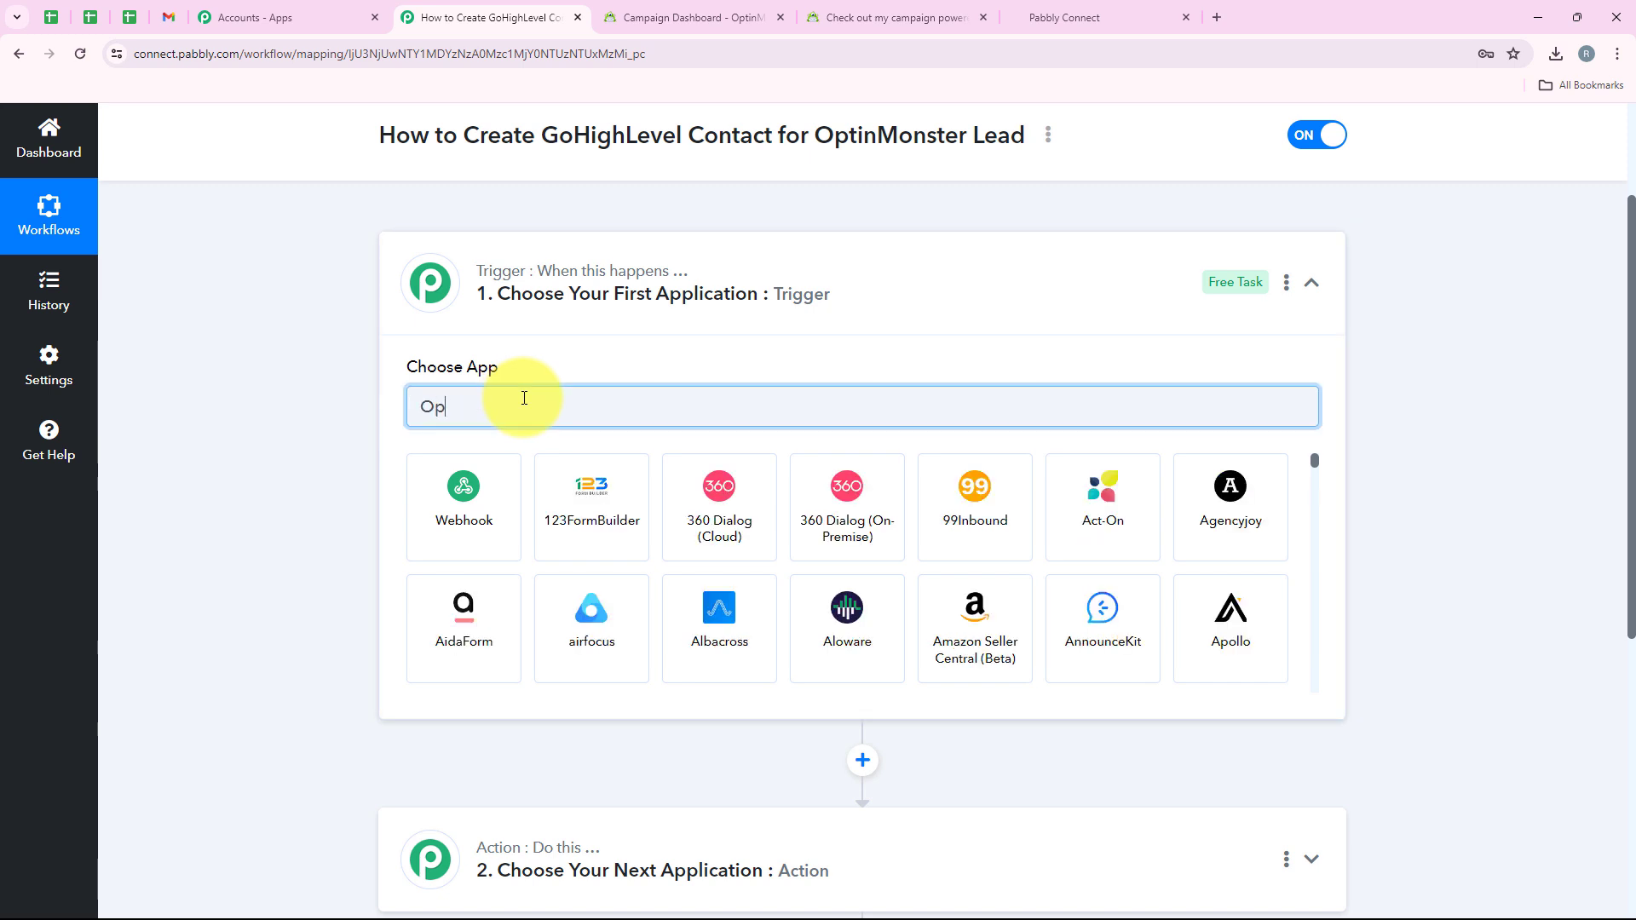
type("ti")
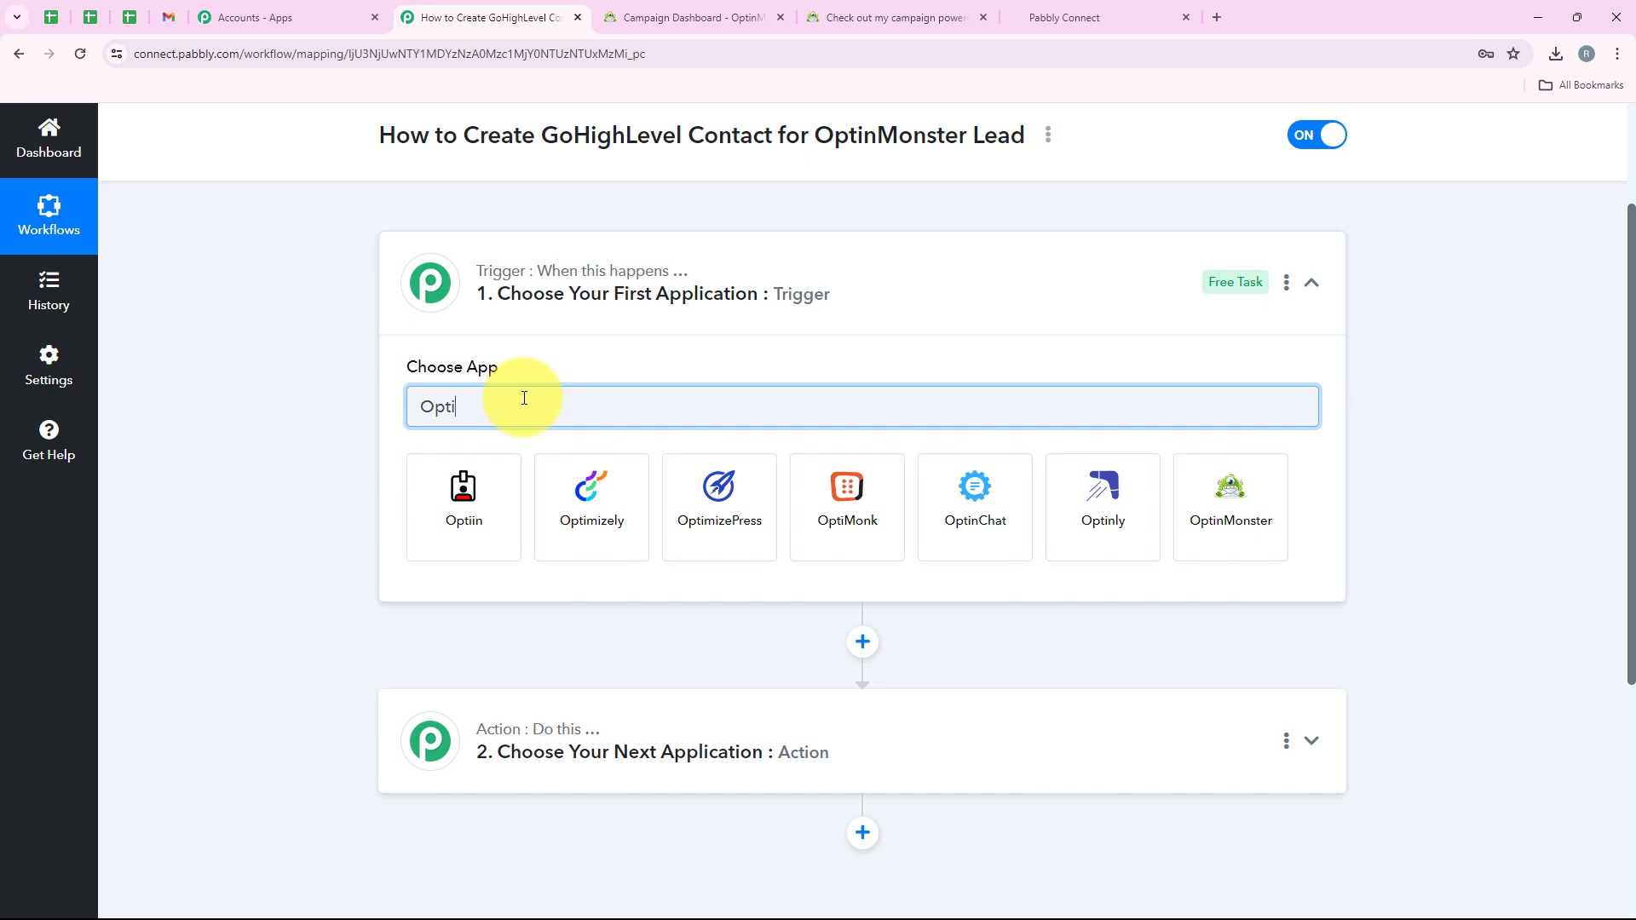
type("nMonster")
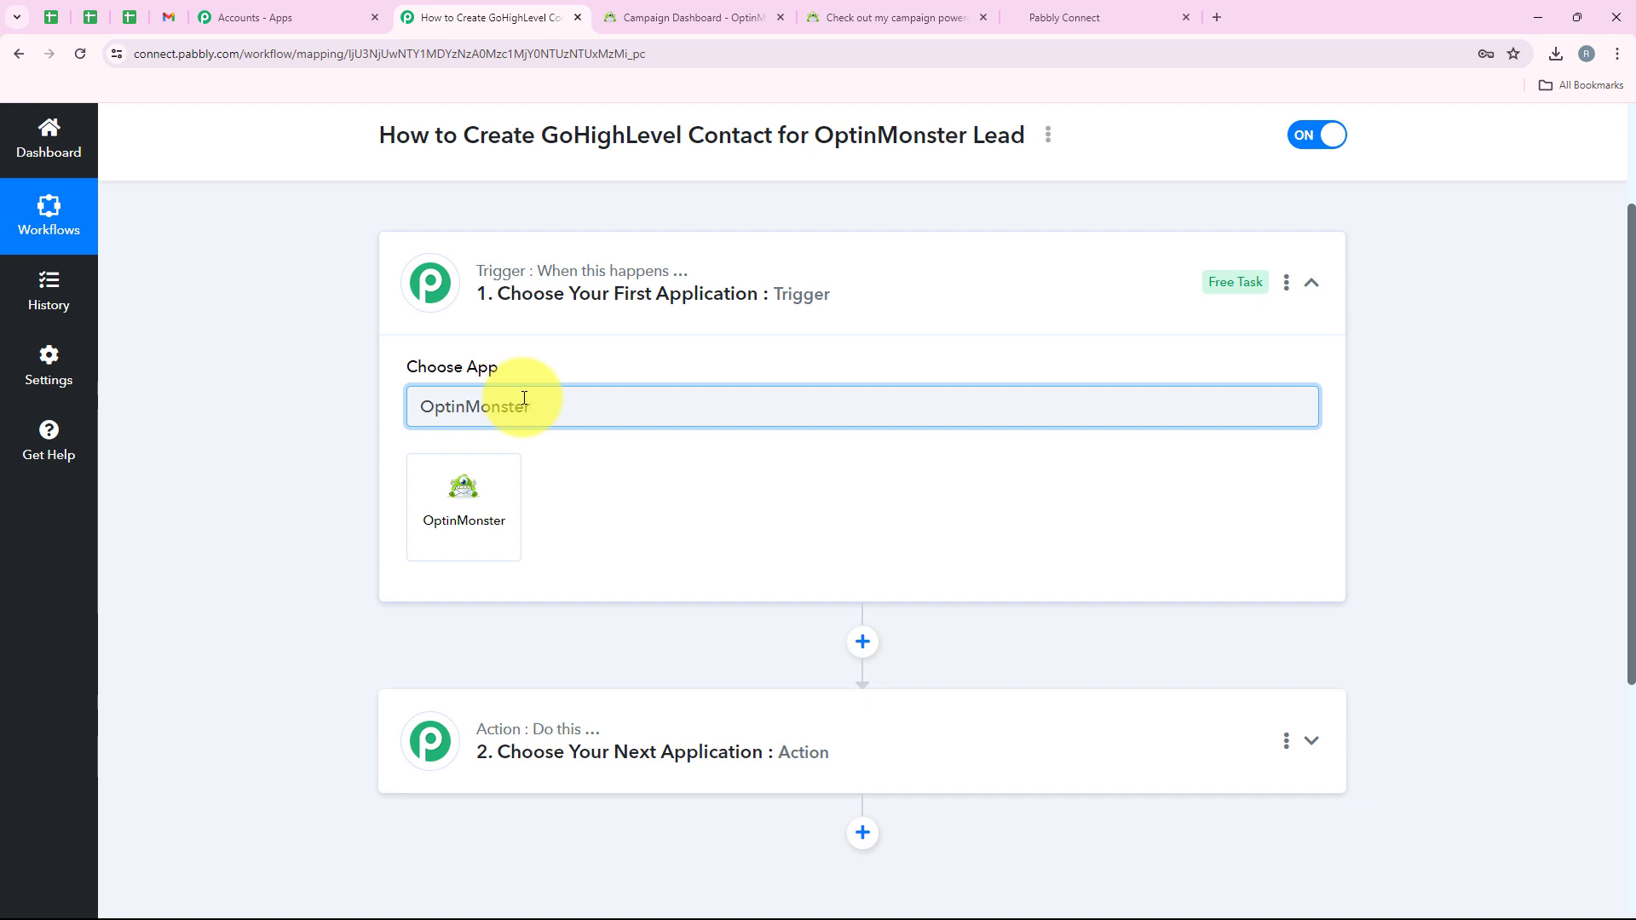
left_click(504, 475)
Step: Set the OptinMonster trigger event to New Lead and copy the generated webhook URL
left_click_drag(468, 444, 527, 436)
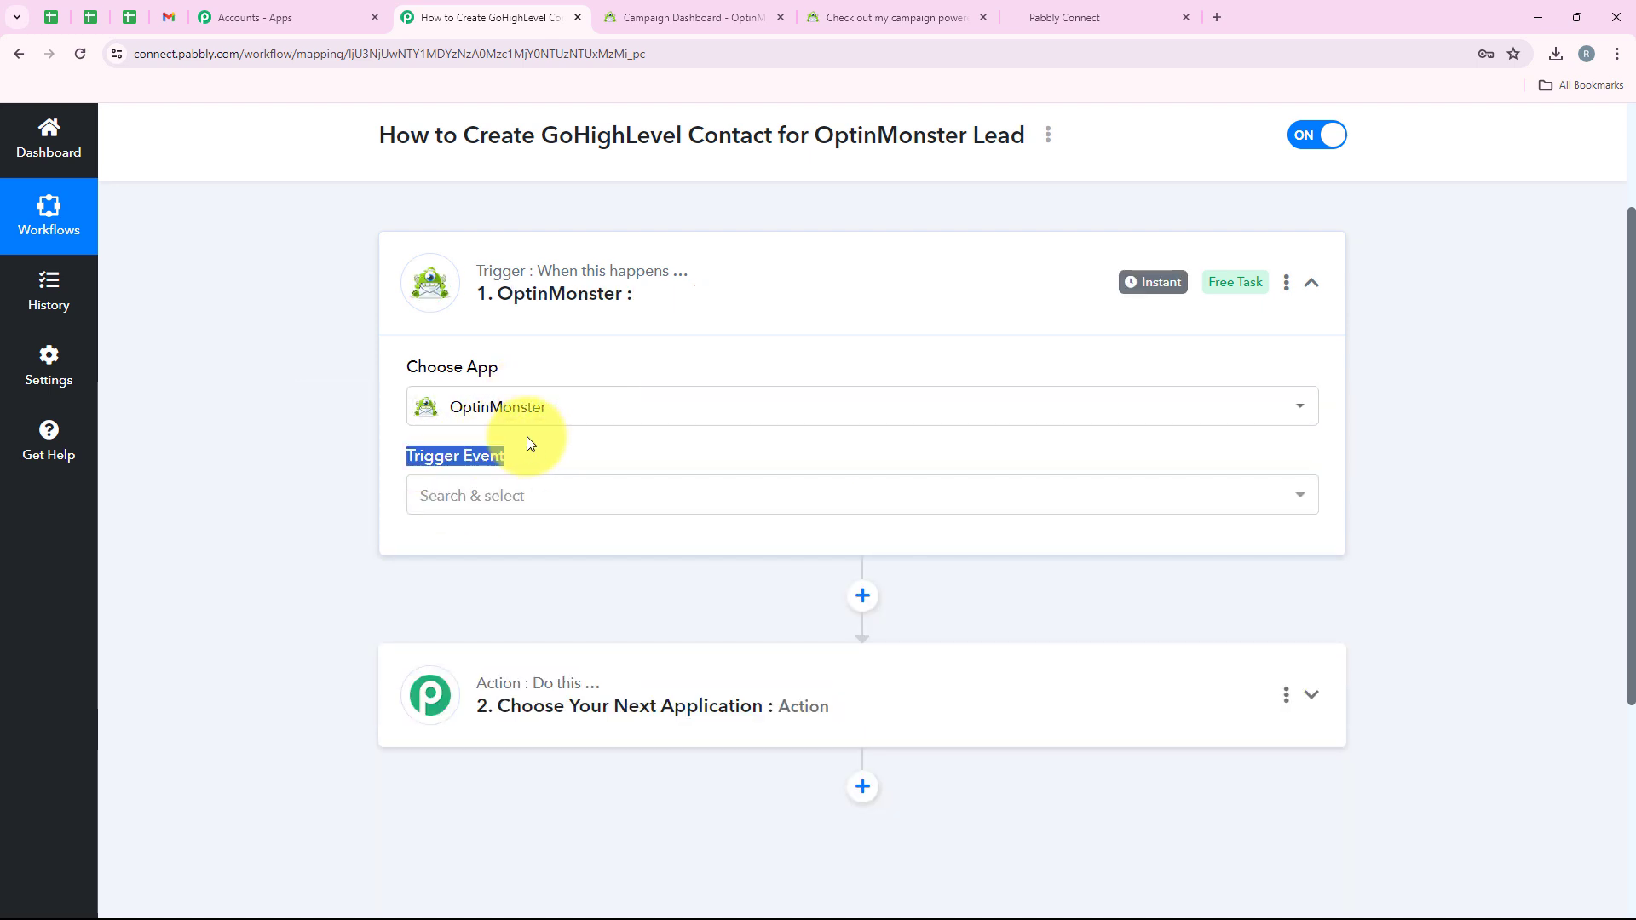
left_click(529, 499)
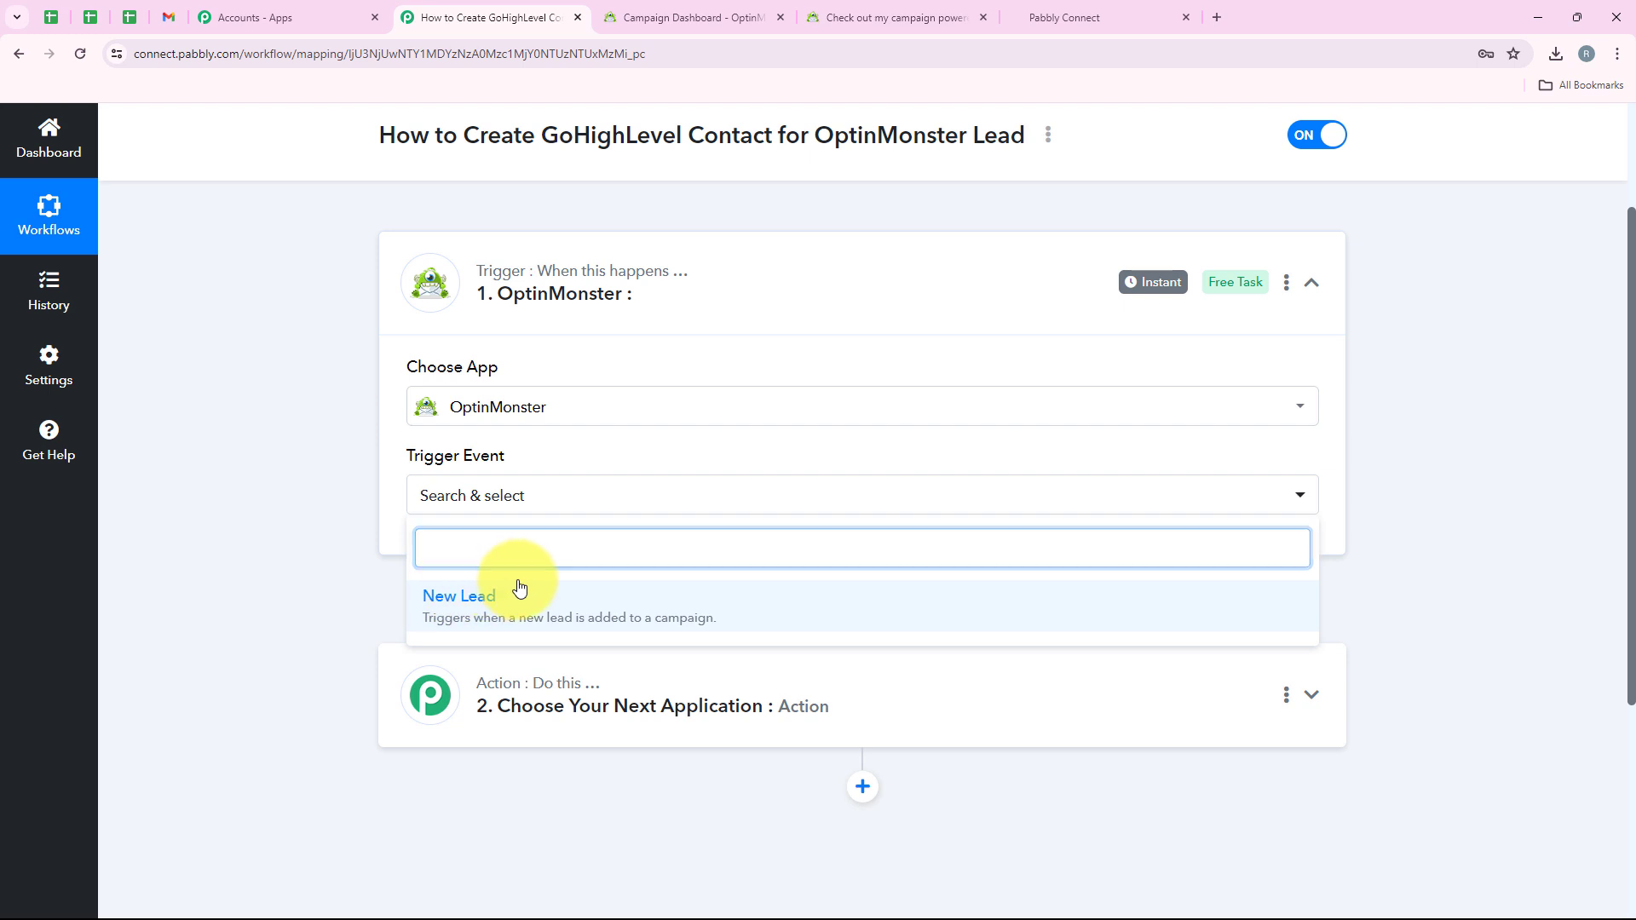
left_click(494, 588)
scroll(463, 586, "down", 2)
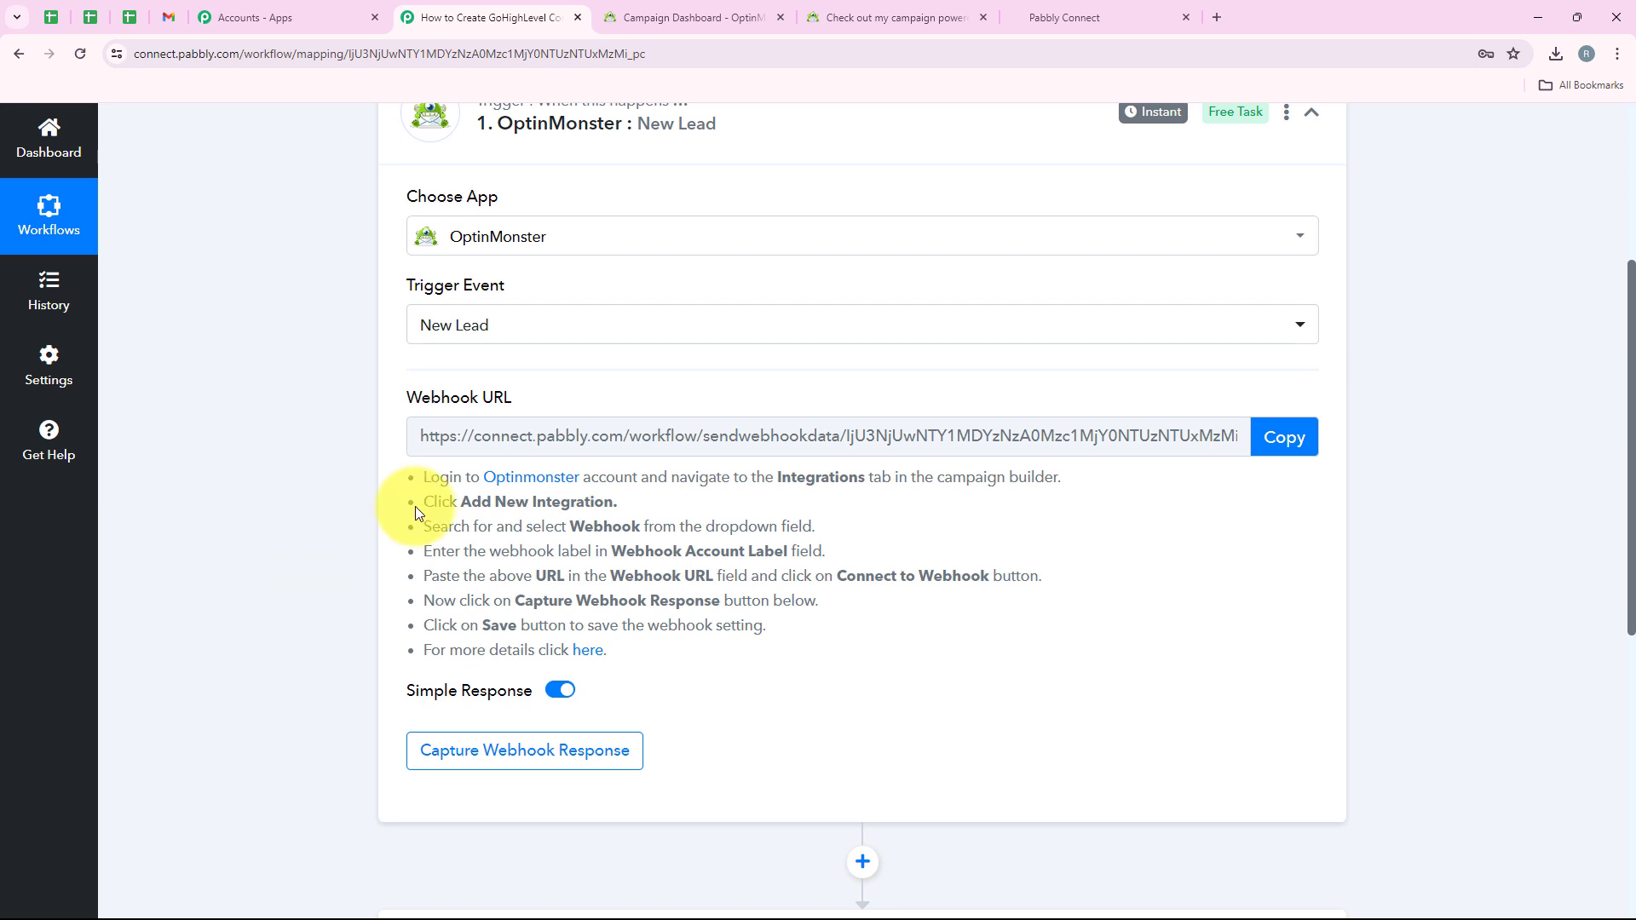
left_click(1306, 436)
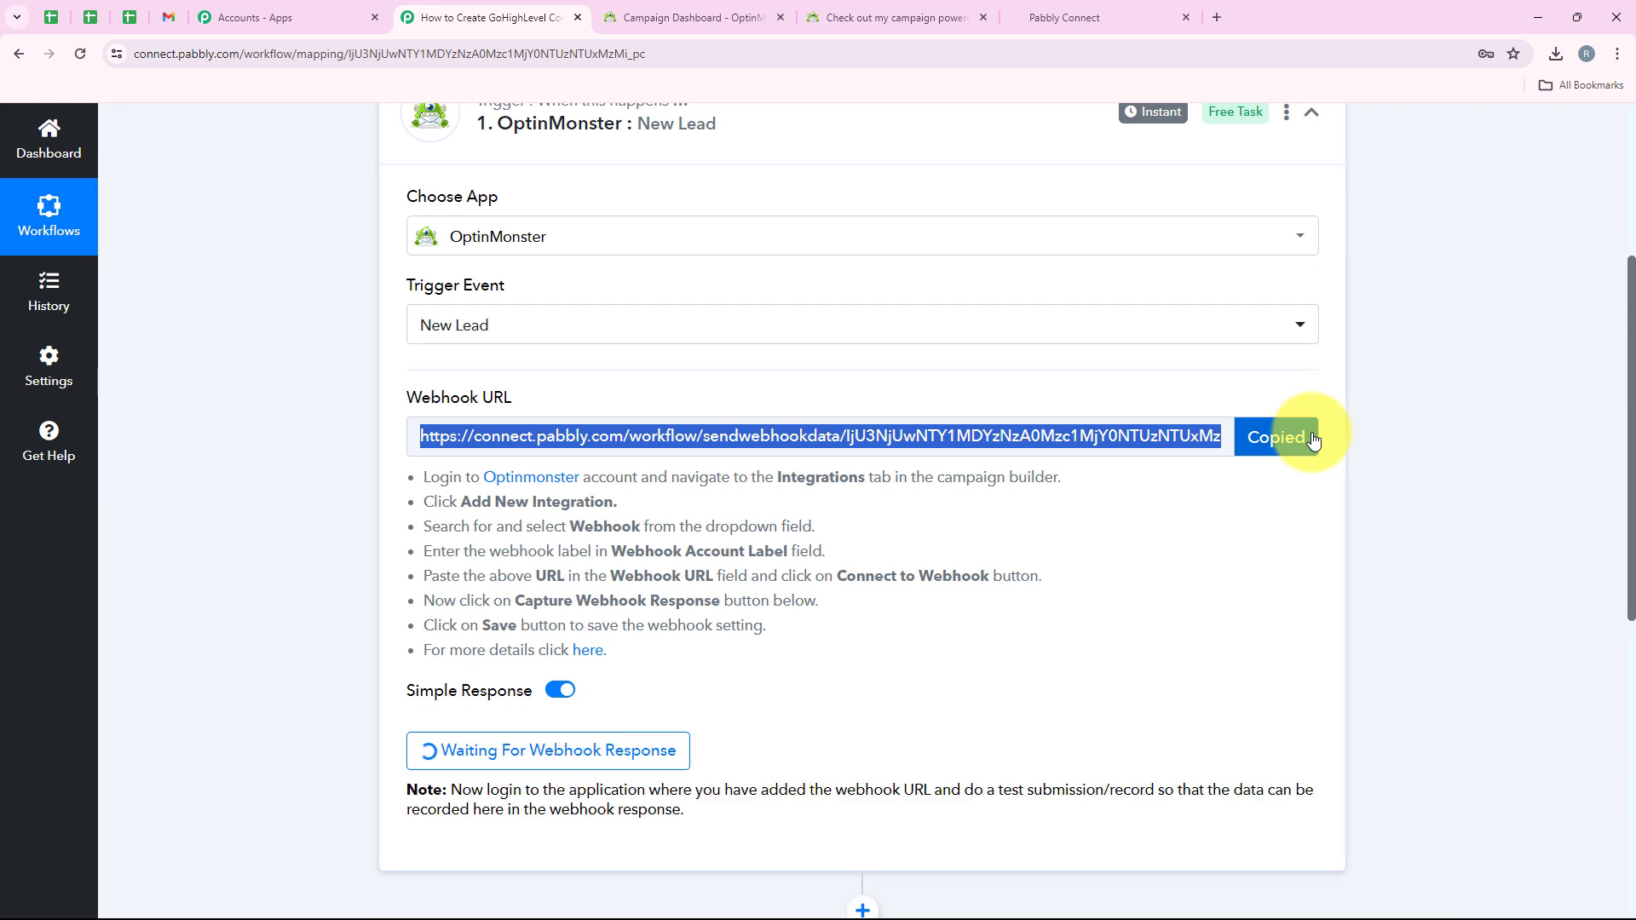
scroll(1015, 431, "up", 4)
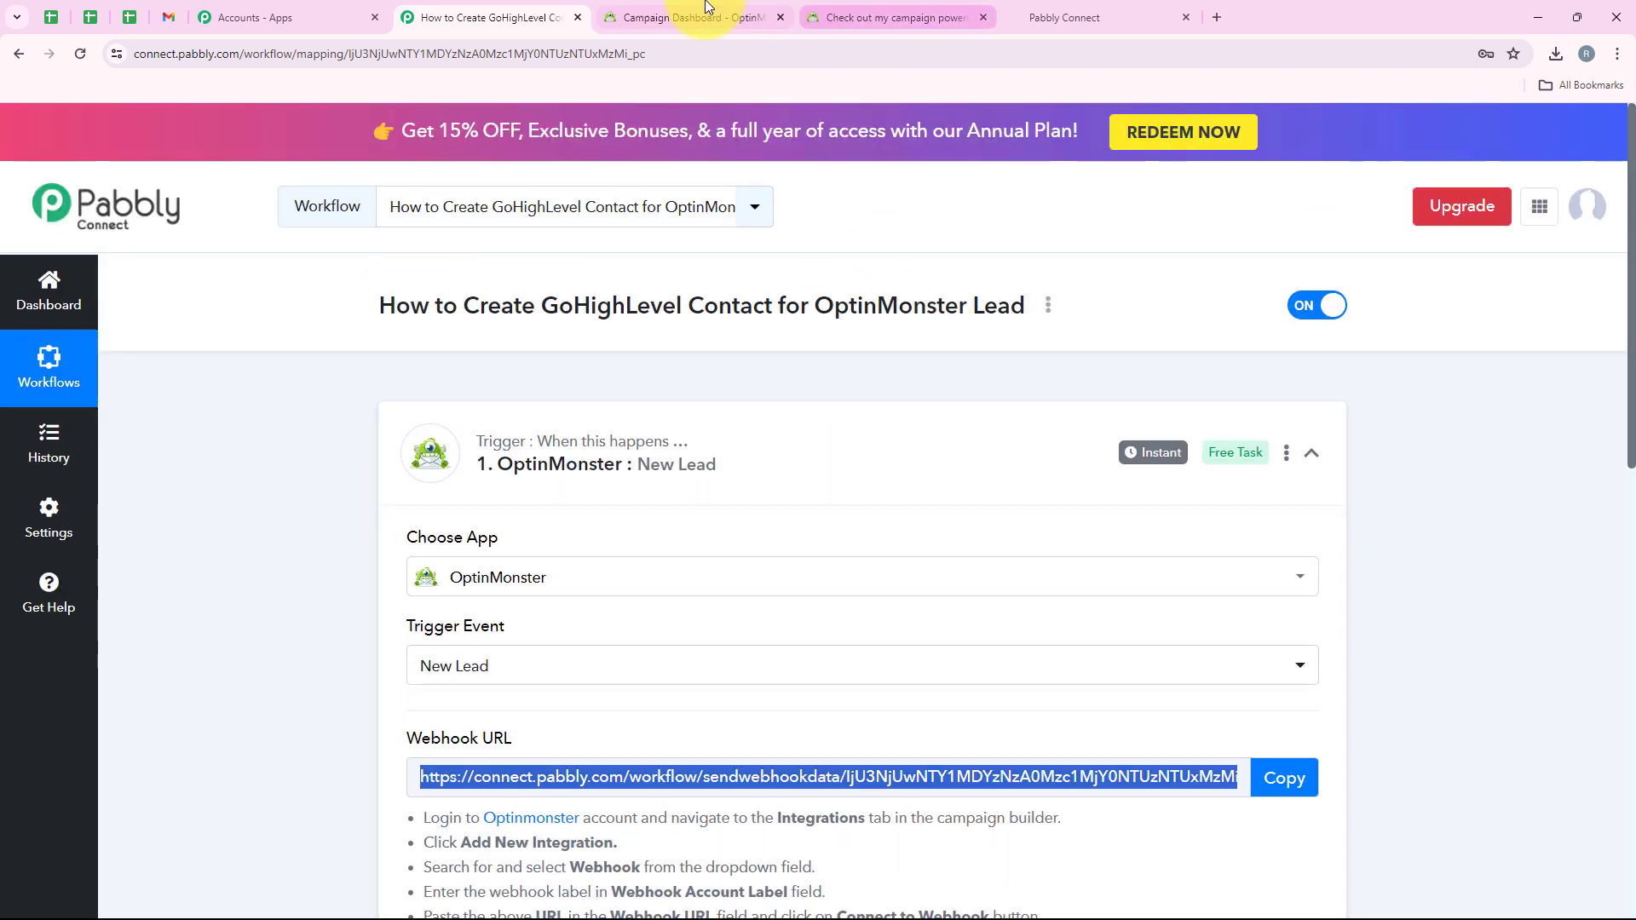
Step: Switch to OptinMonster and open the integrations of the PabCon popup campaign for editing
left_click(694, 17)
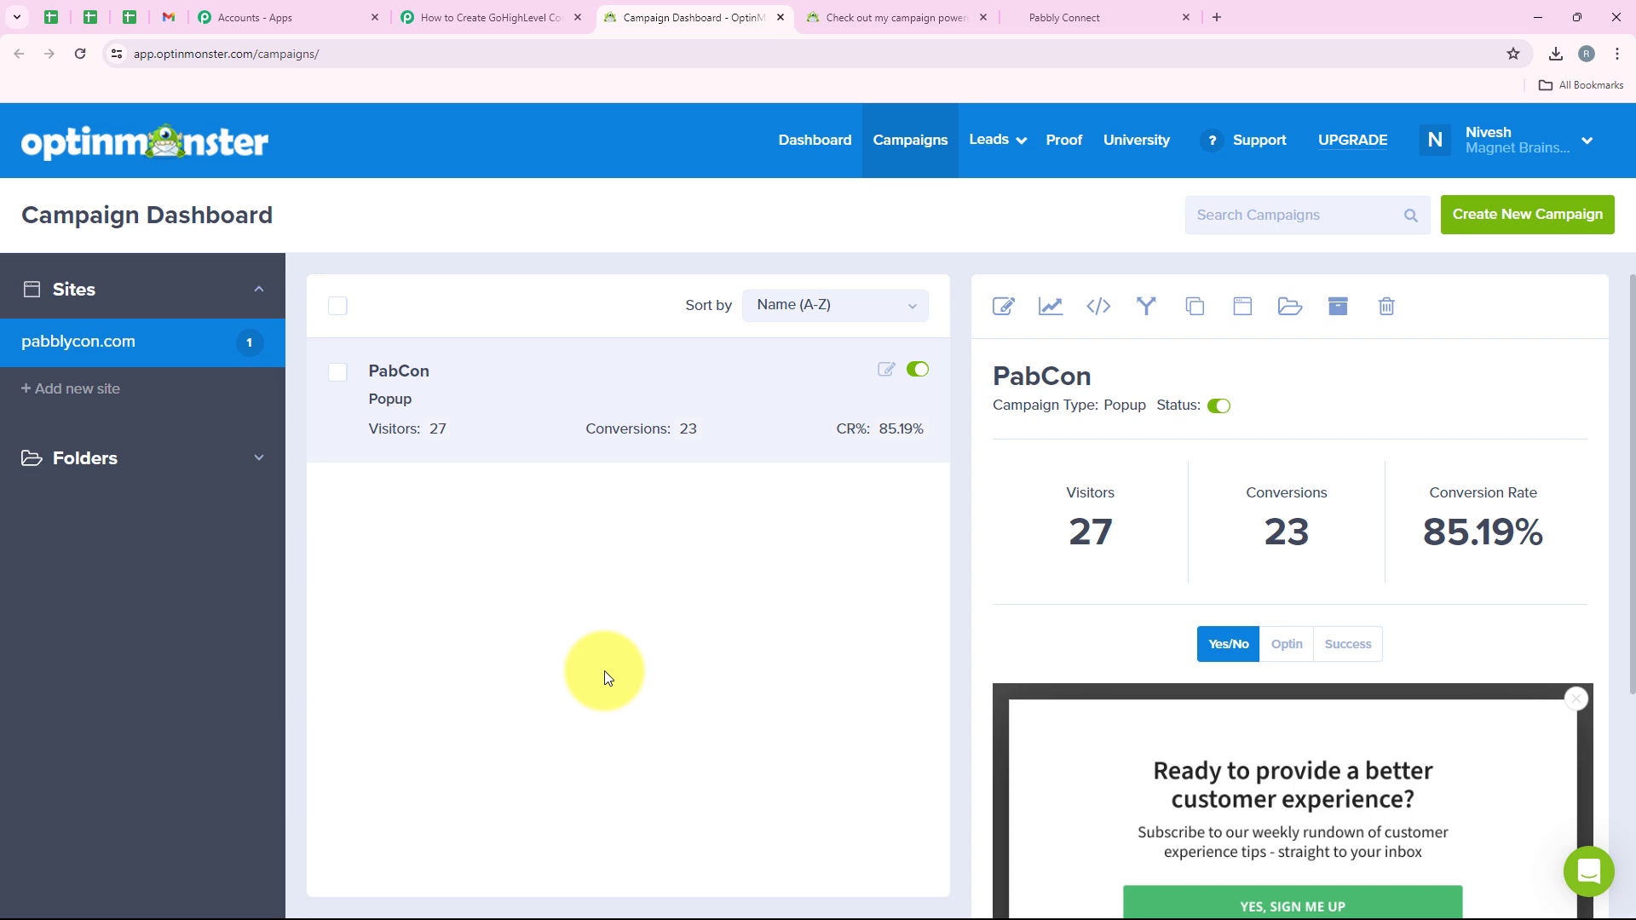
double_click(395, 373)
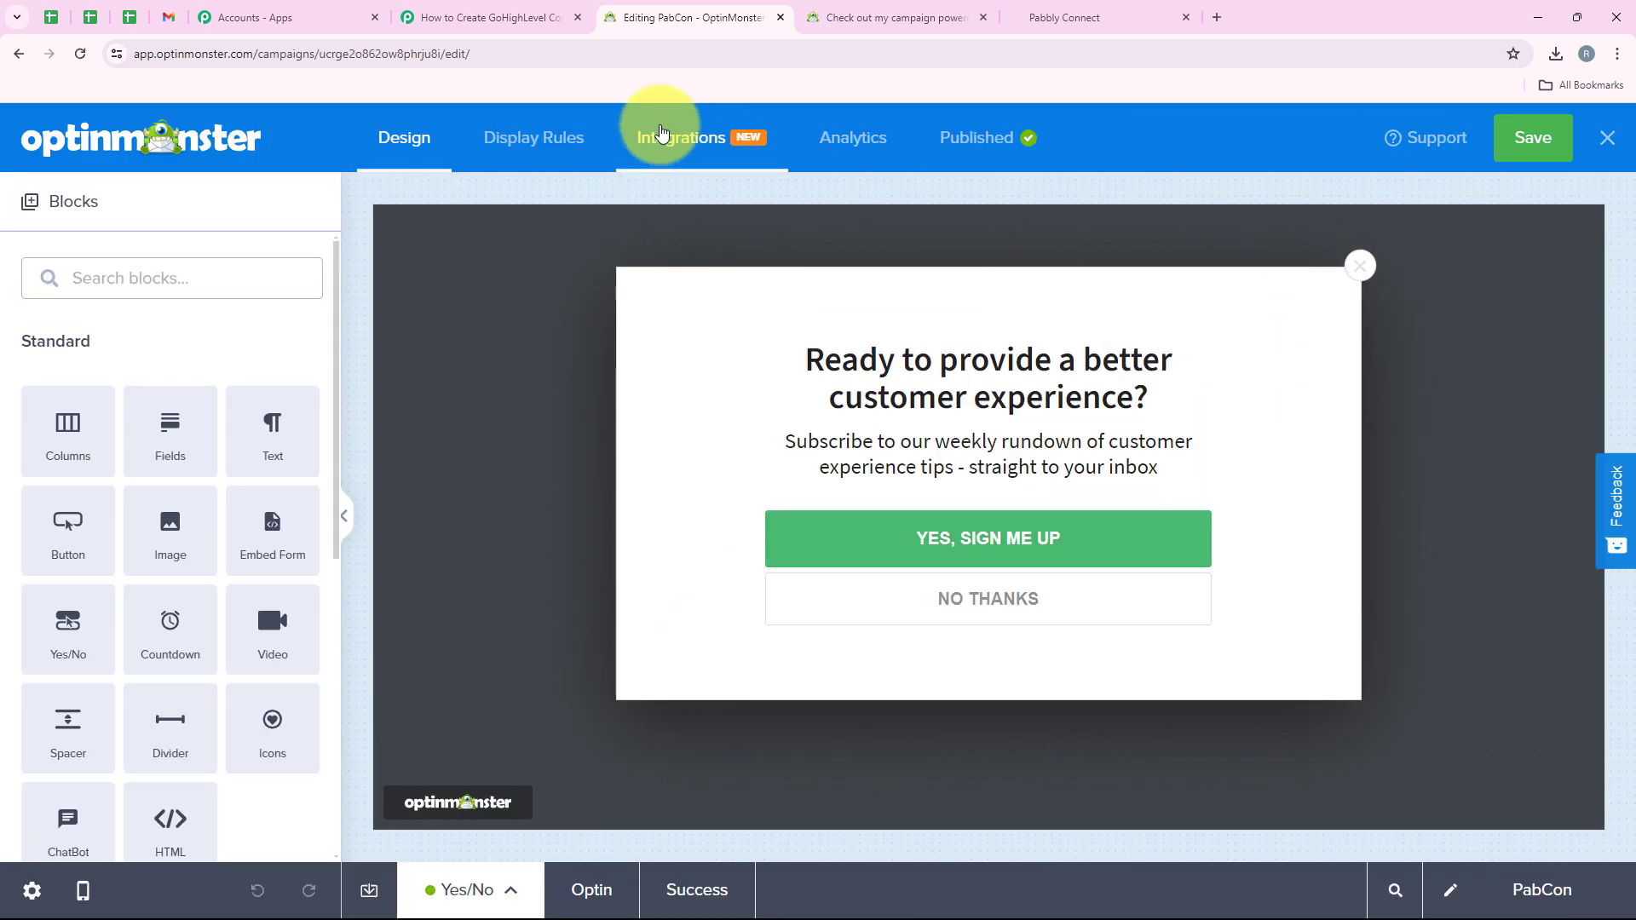
left_click(660, 135)
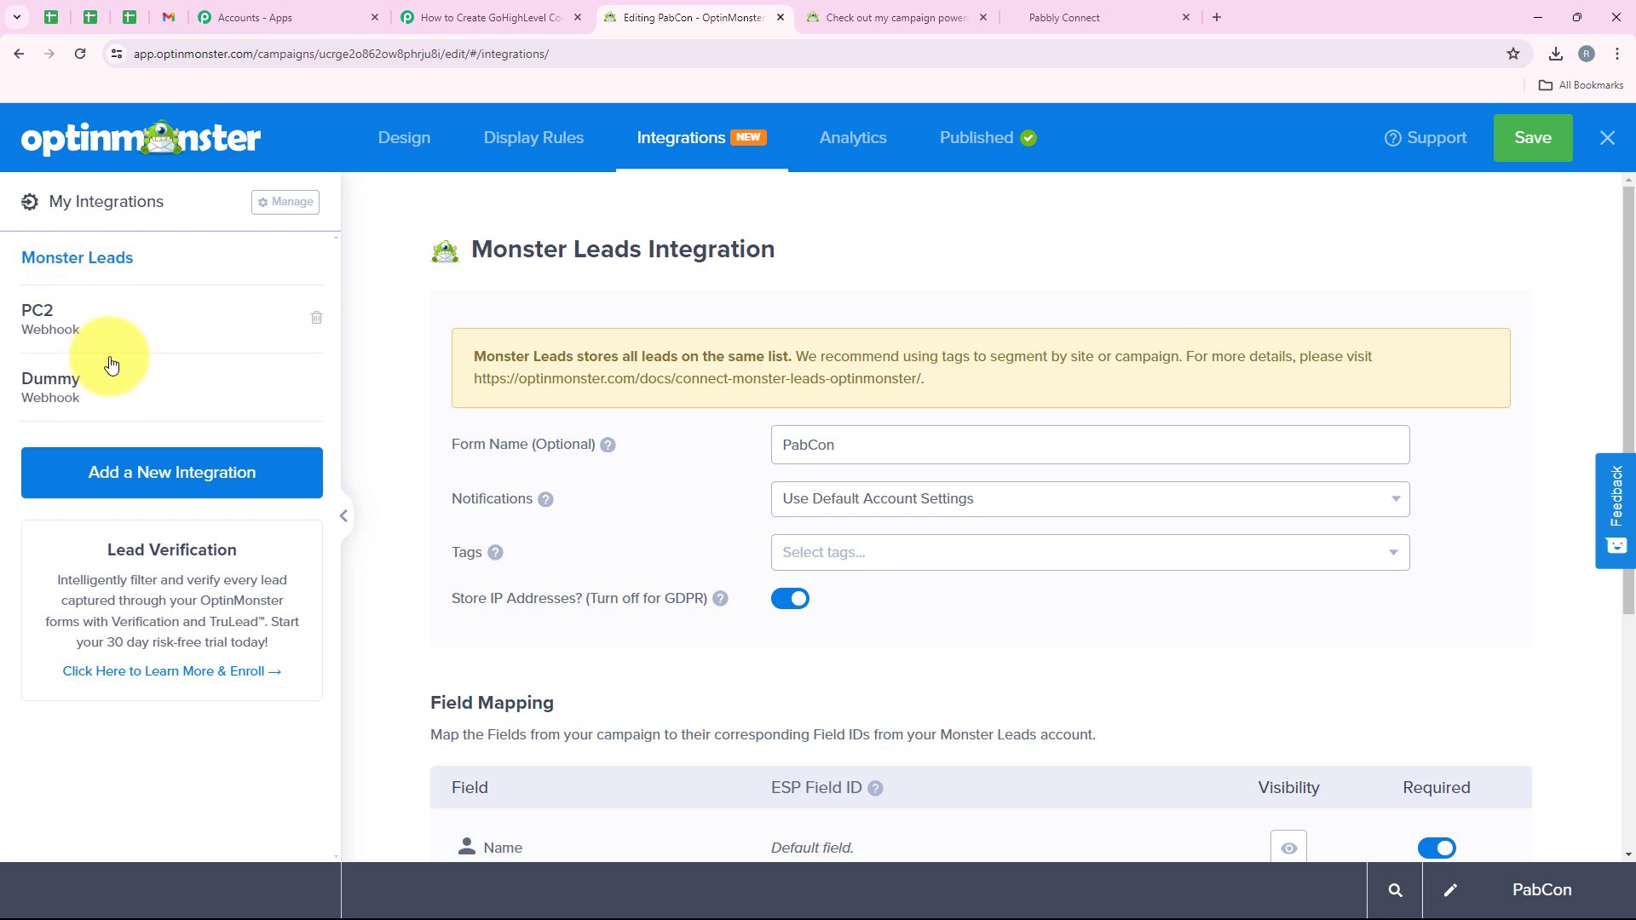
Step: Start a new Webhook integration for the campaign, choosing Add New Webhook as the webhook account
left_click(43, 470)
scroll(722, 316, "down", 4)
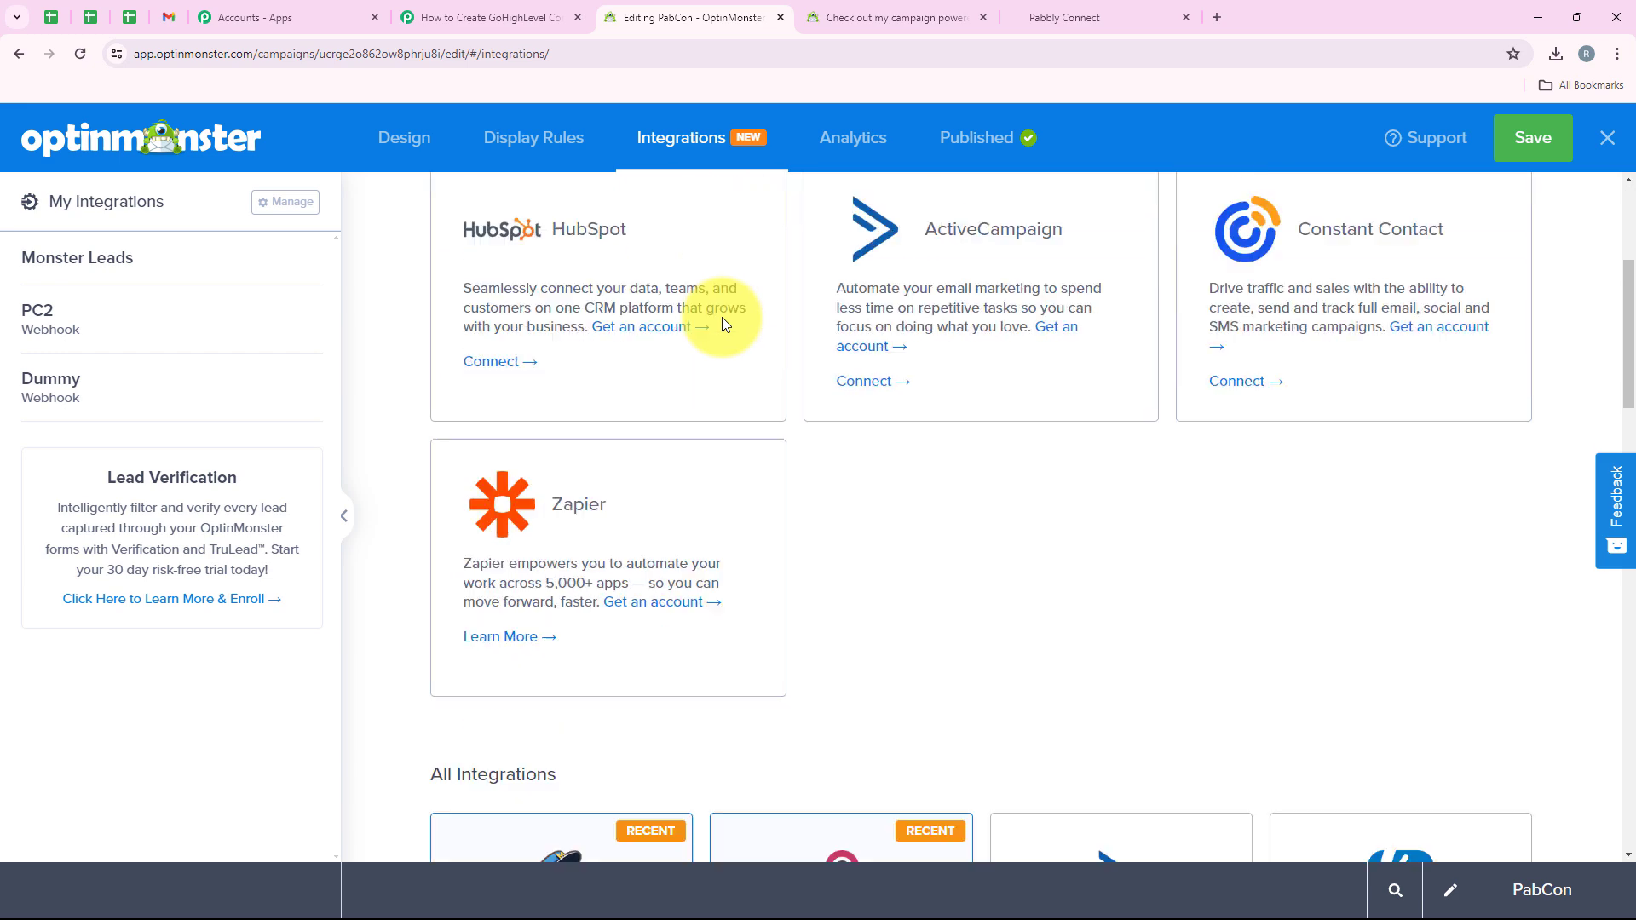
scroll(722, 317, "down", 6)
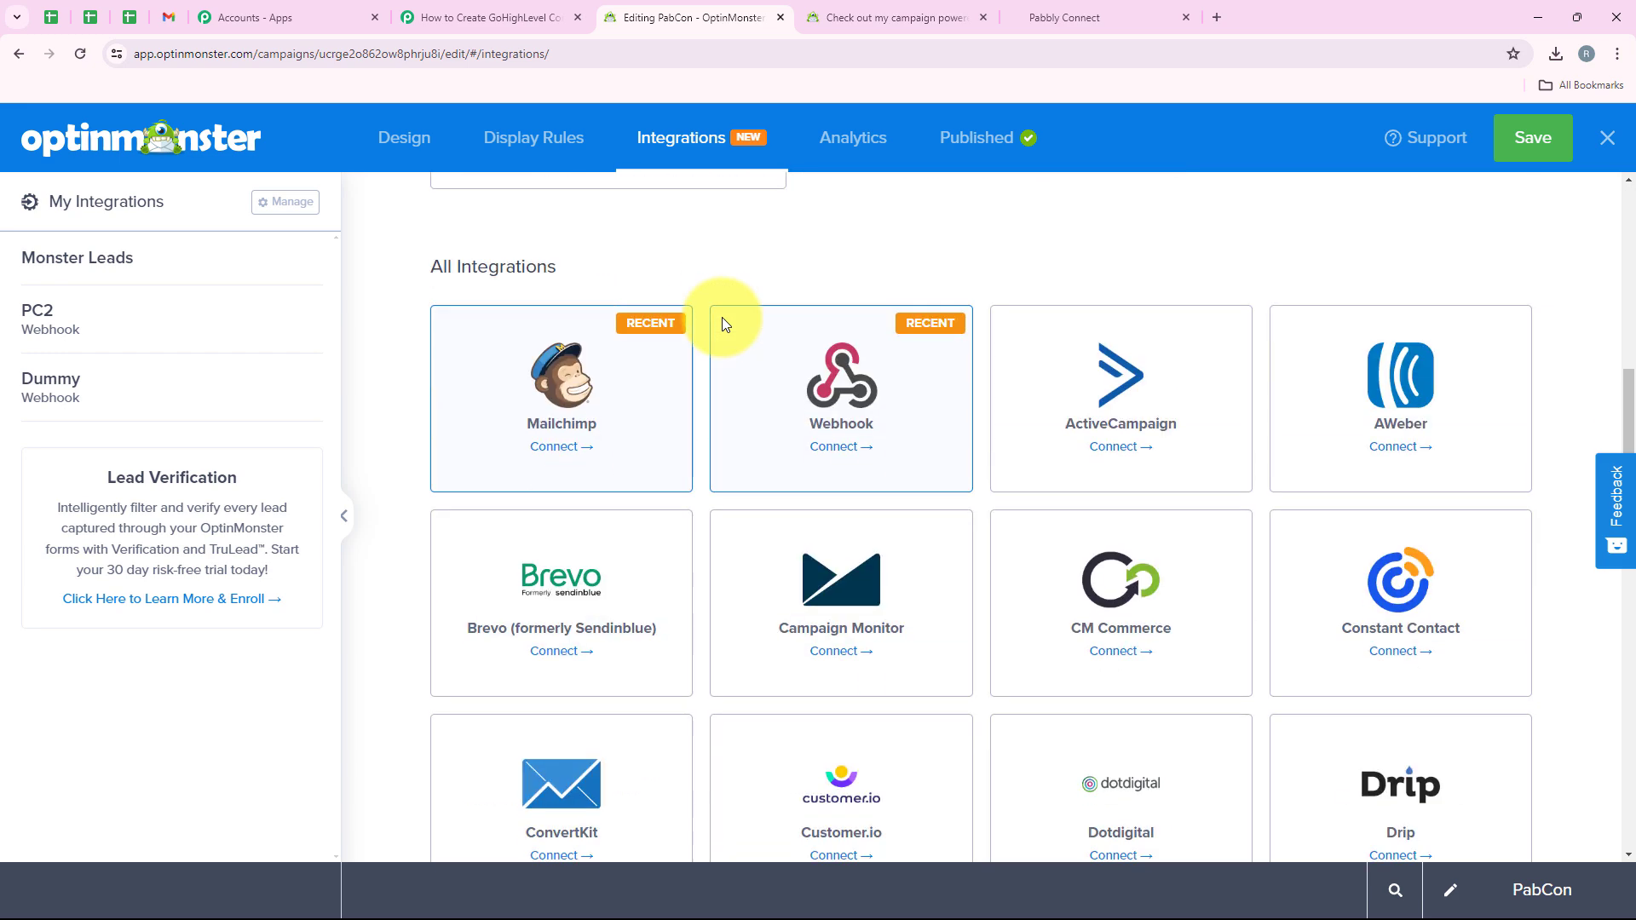
left_click(895, 401)
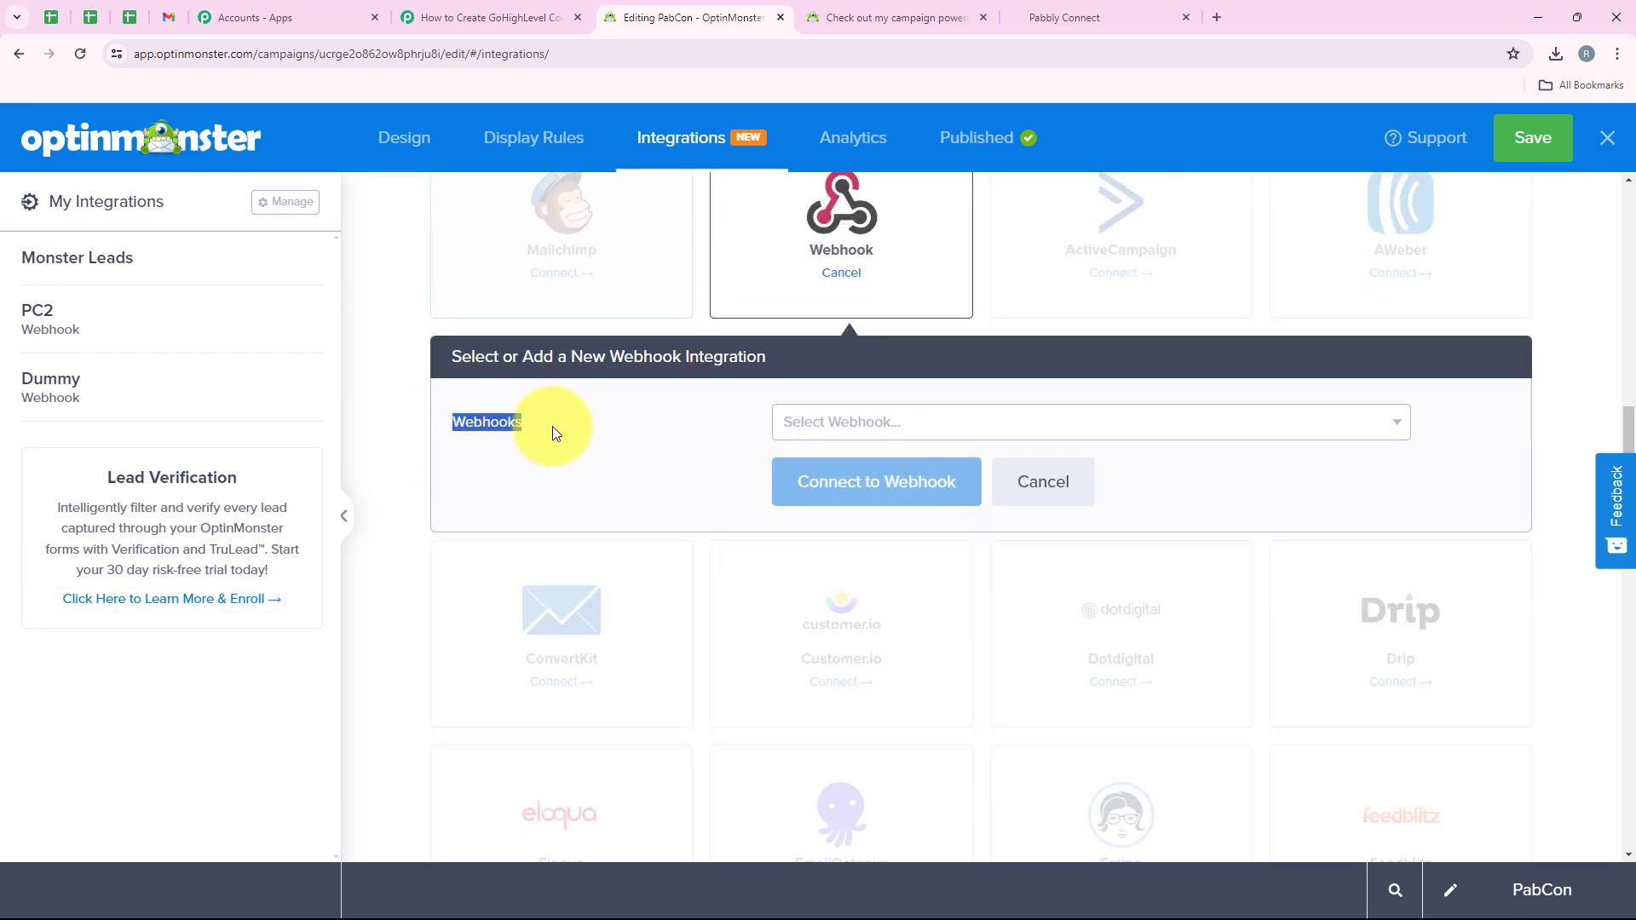
left_click(952, 426)
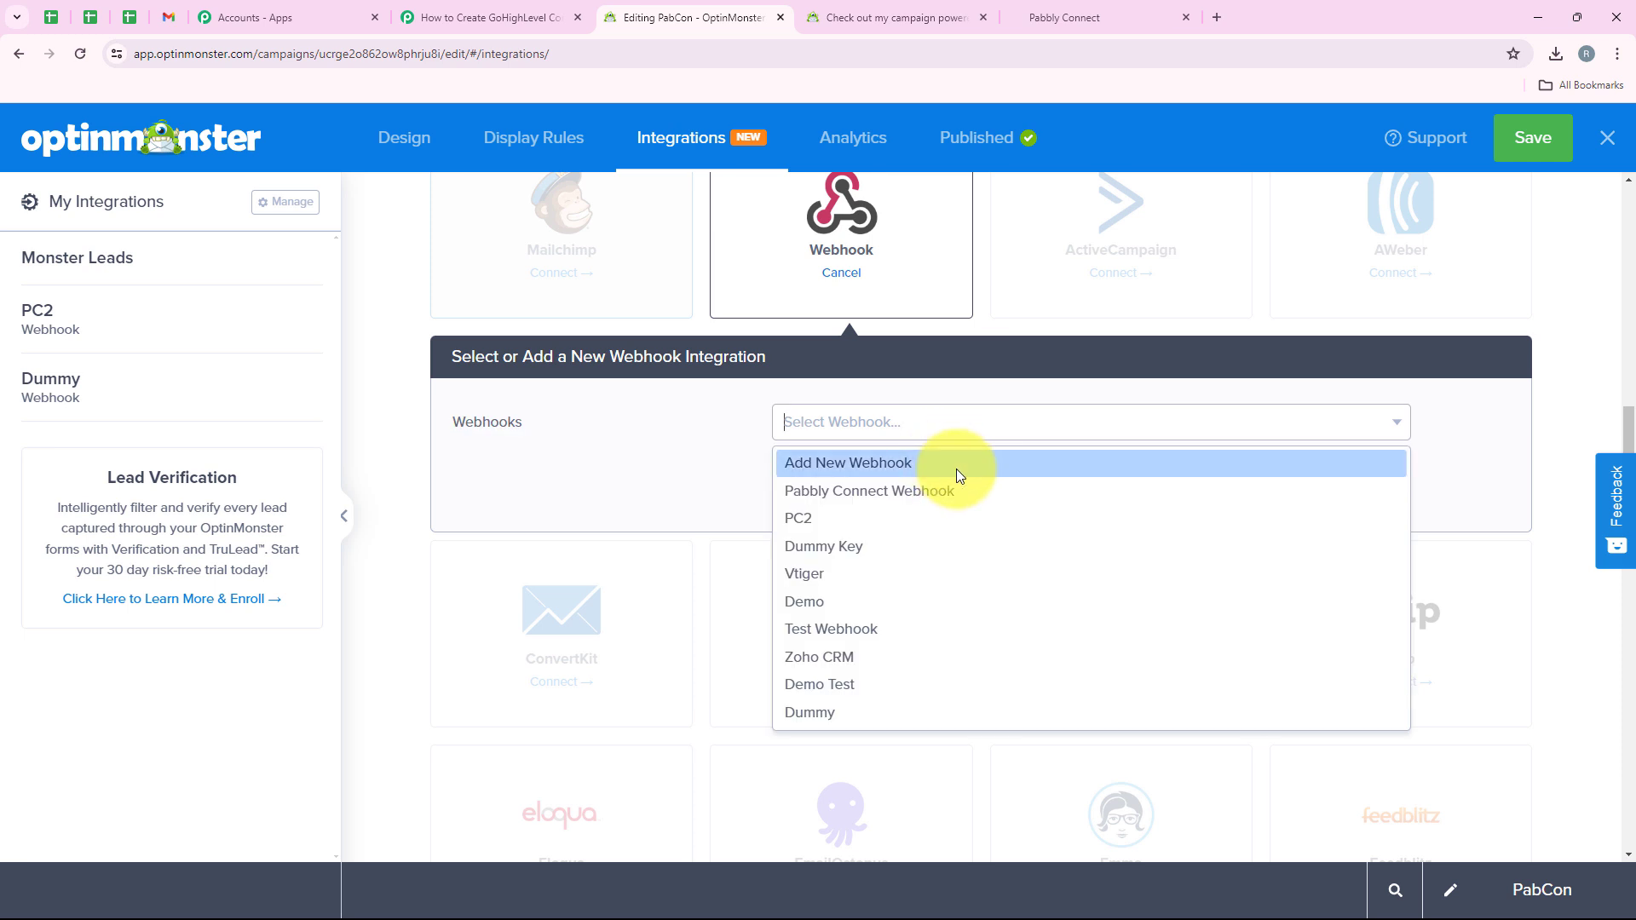
left_click(948, 467)
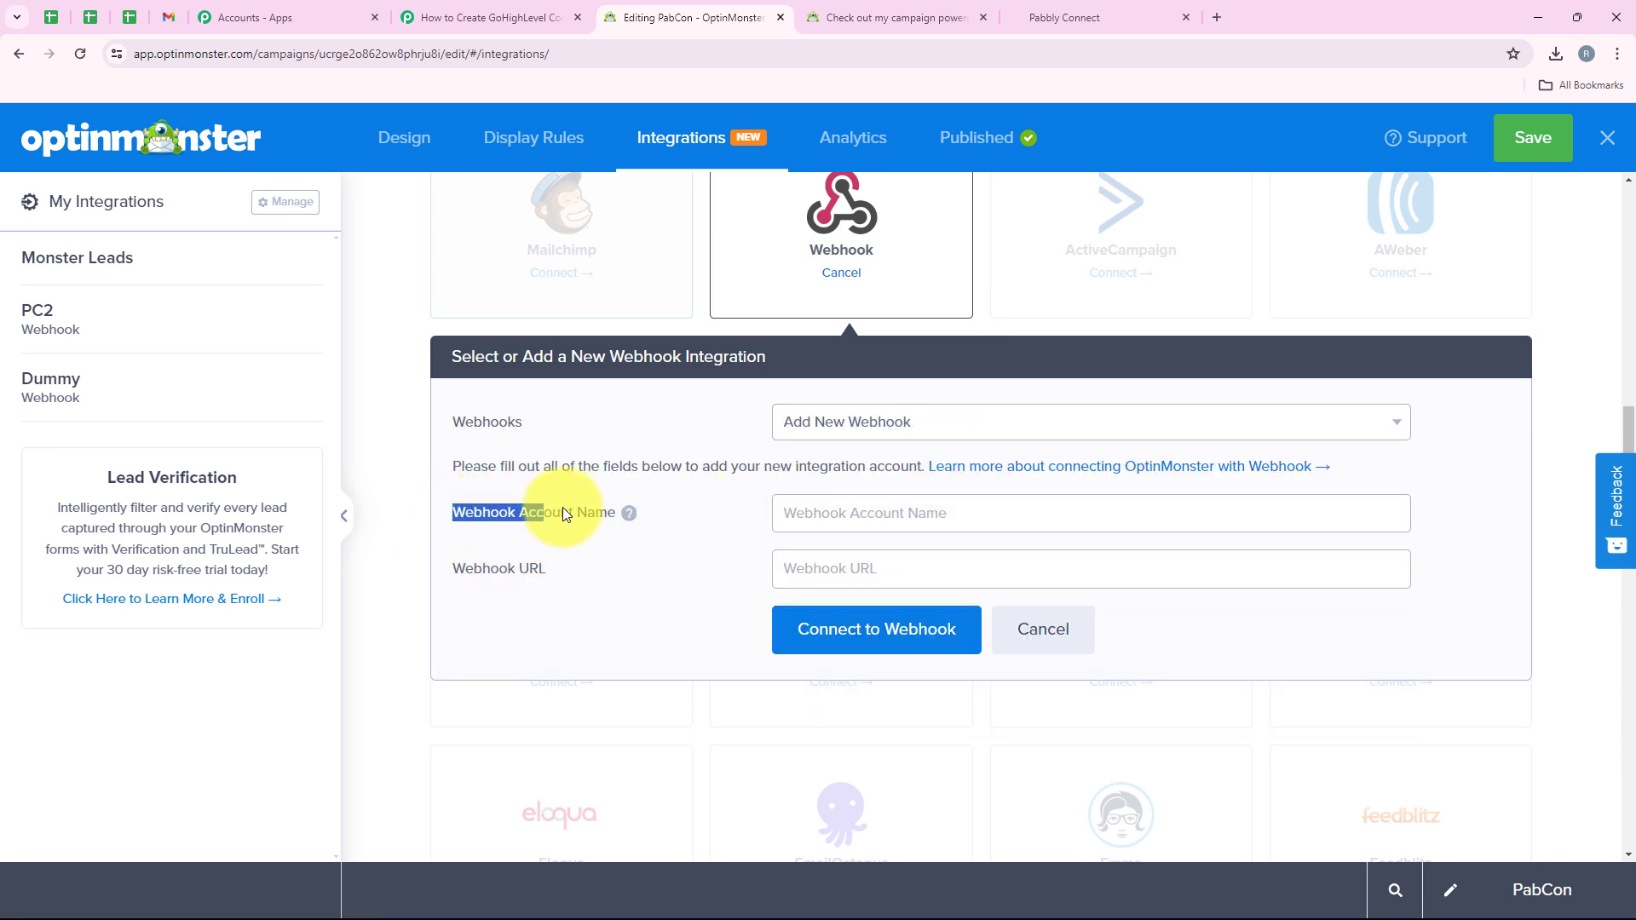
left_click_drag(563, 512, 625, 511)
left_click_drag(447, 566, 559, 565)
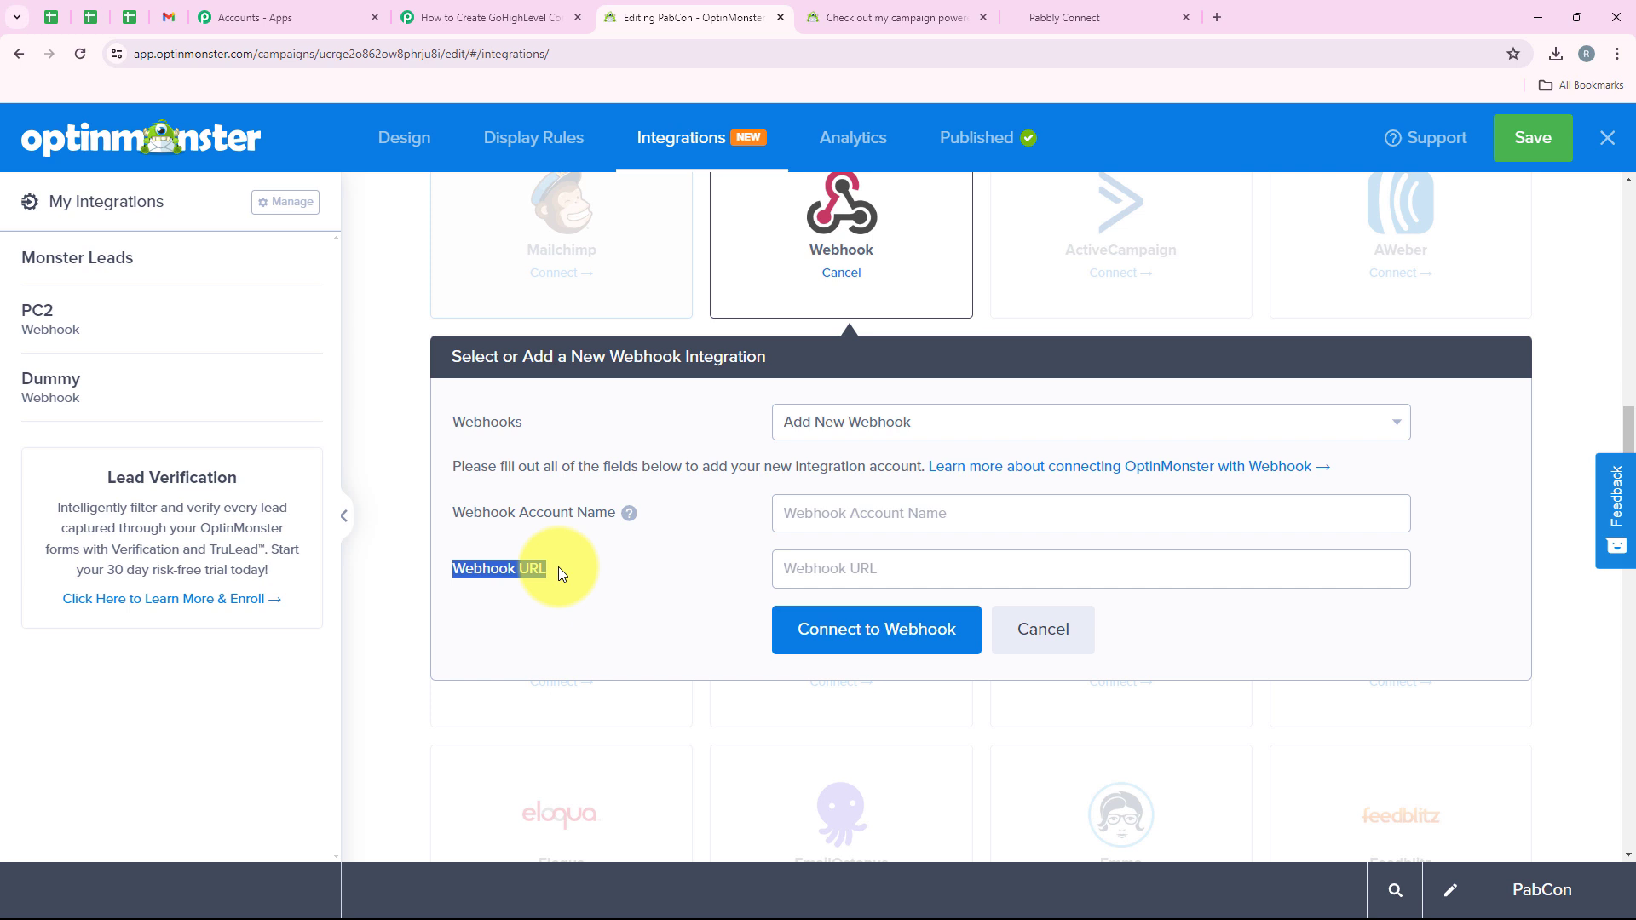
Step: Name the new webhook account GoHighLevel
left_click(882, 515)
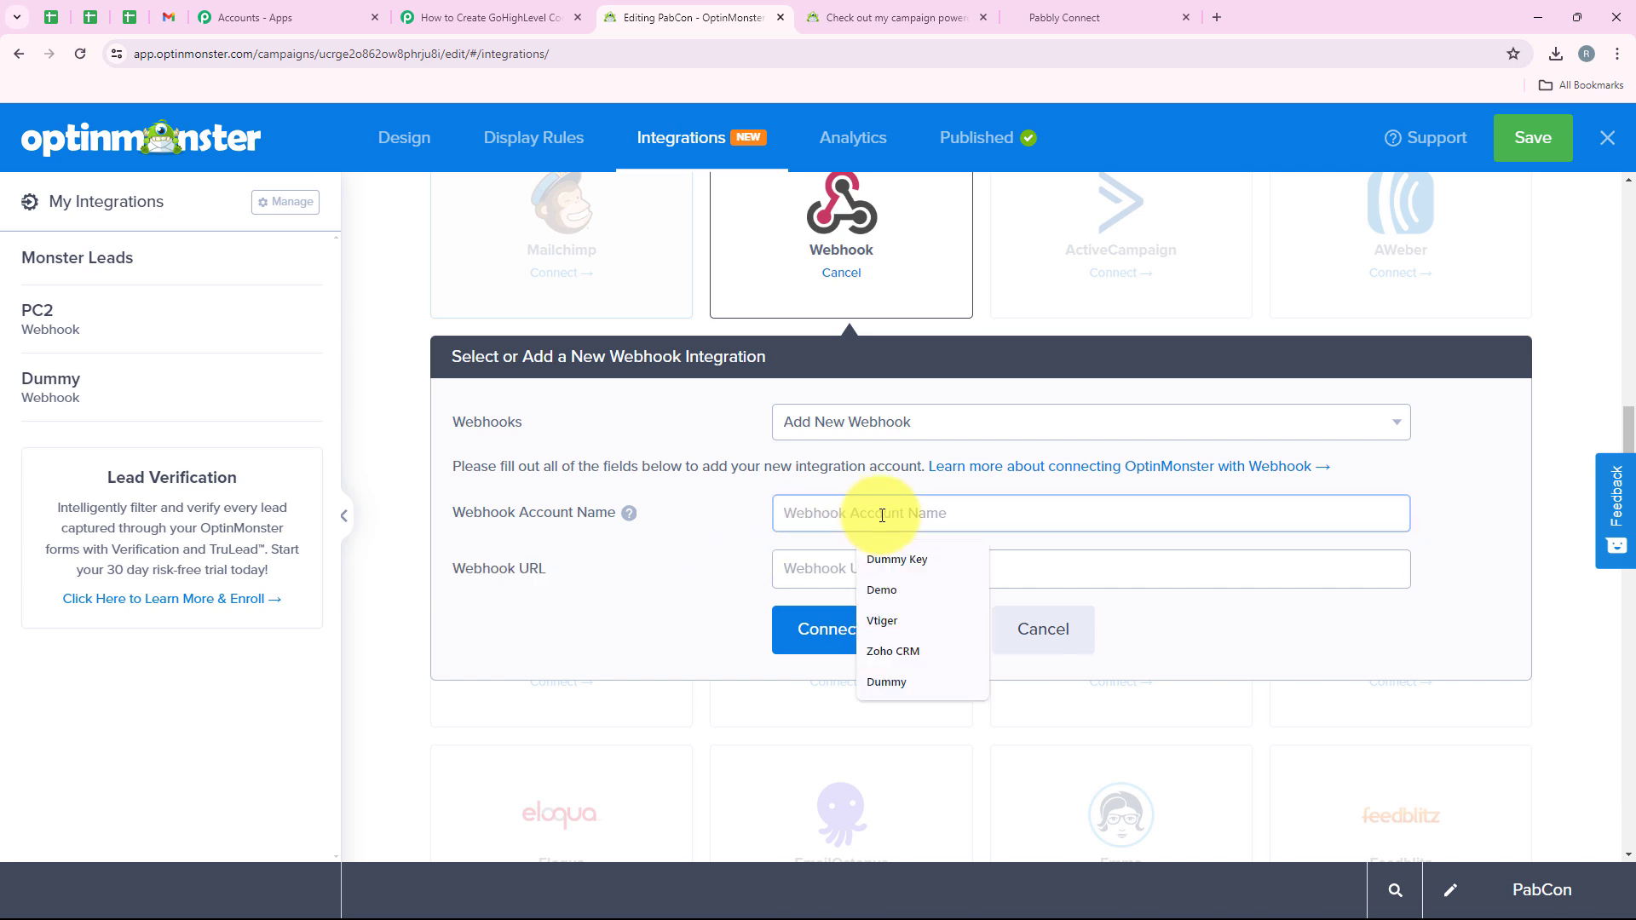
type("GoHighLevel")
key("Tab")
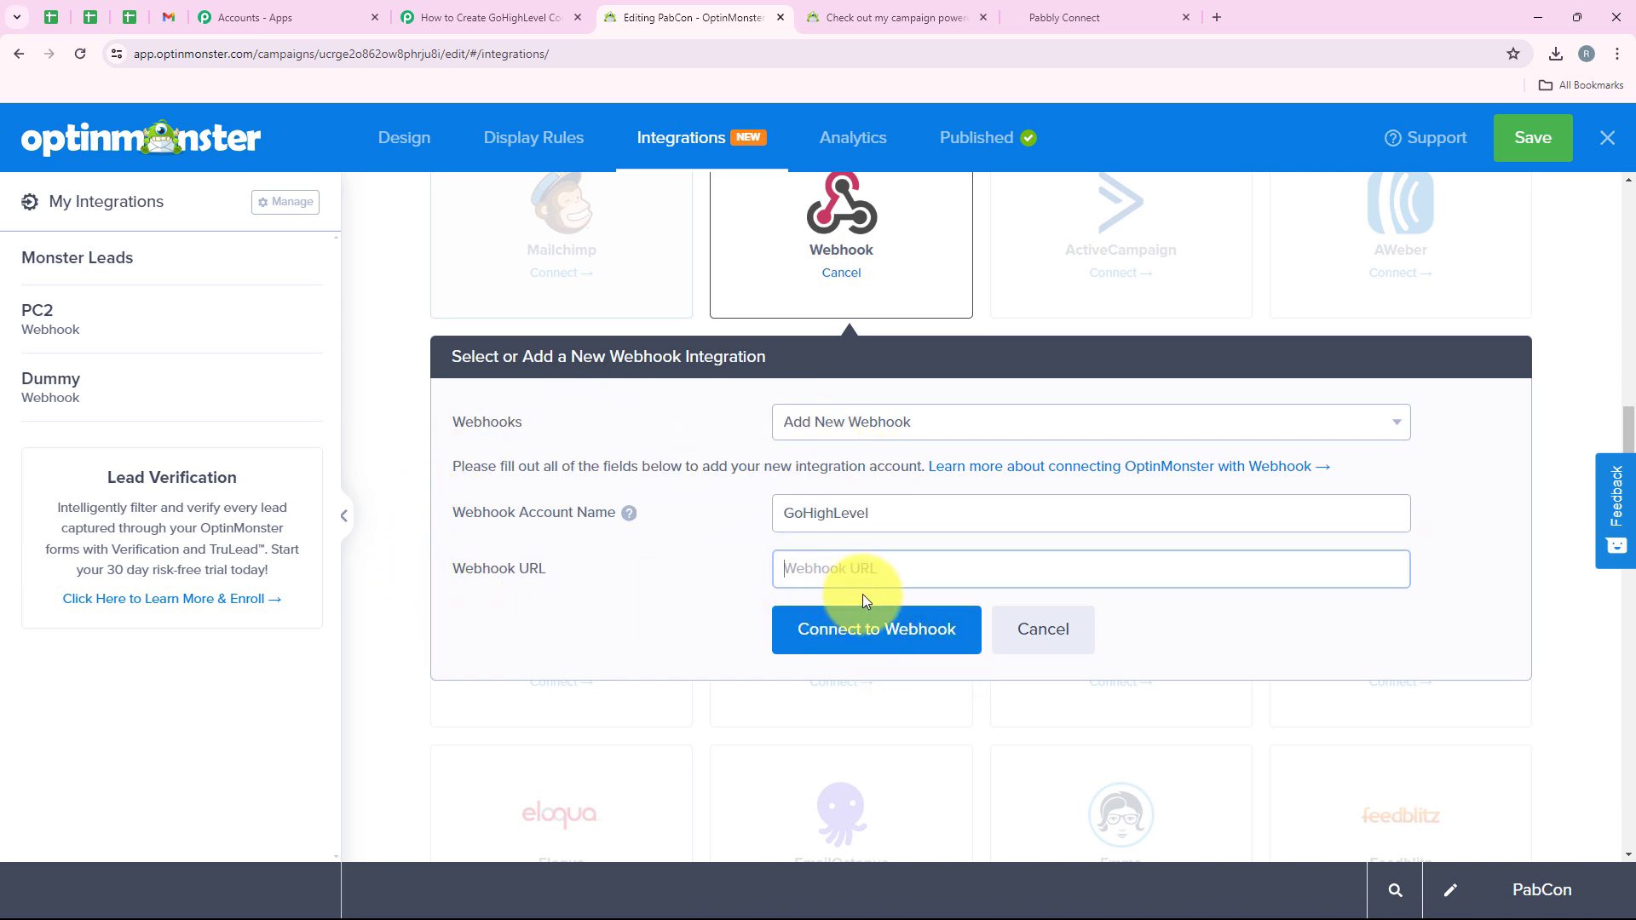
Step: Copy the webhook URL from the Pabbly Connect workflow into OptinMonster's webhook URL field and connect the webhook
left_click(490, 17)
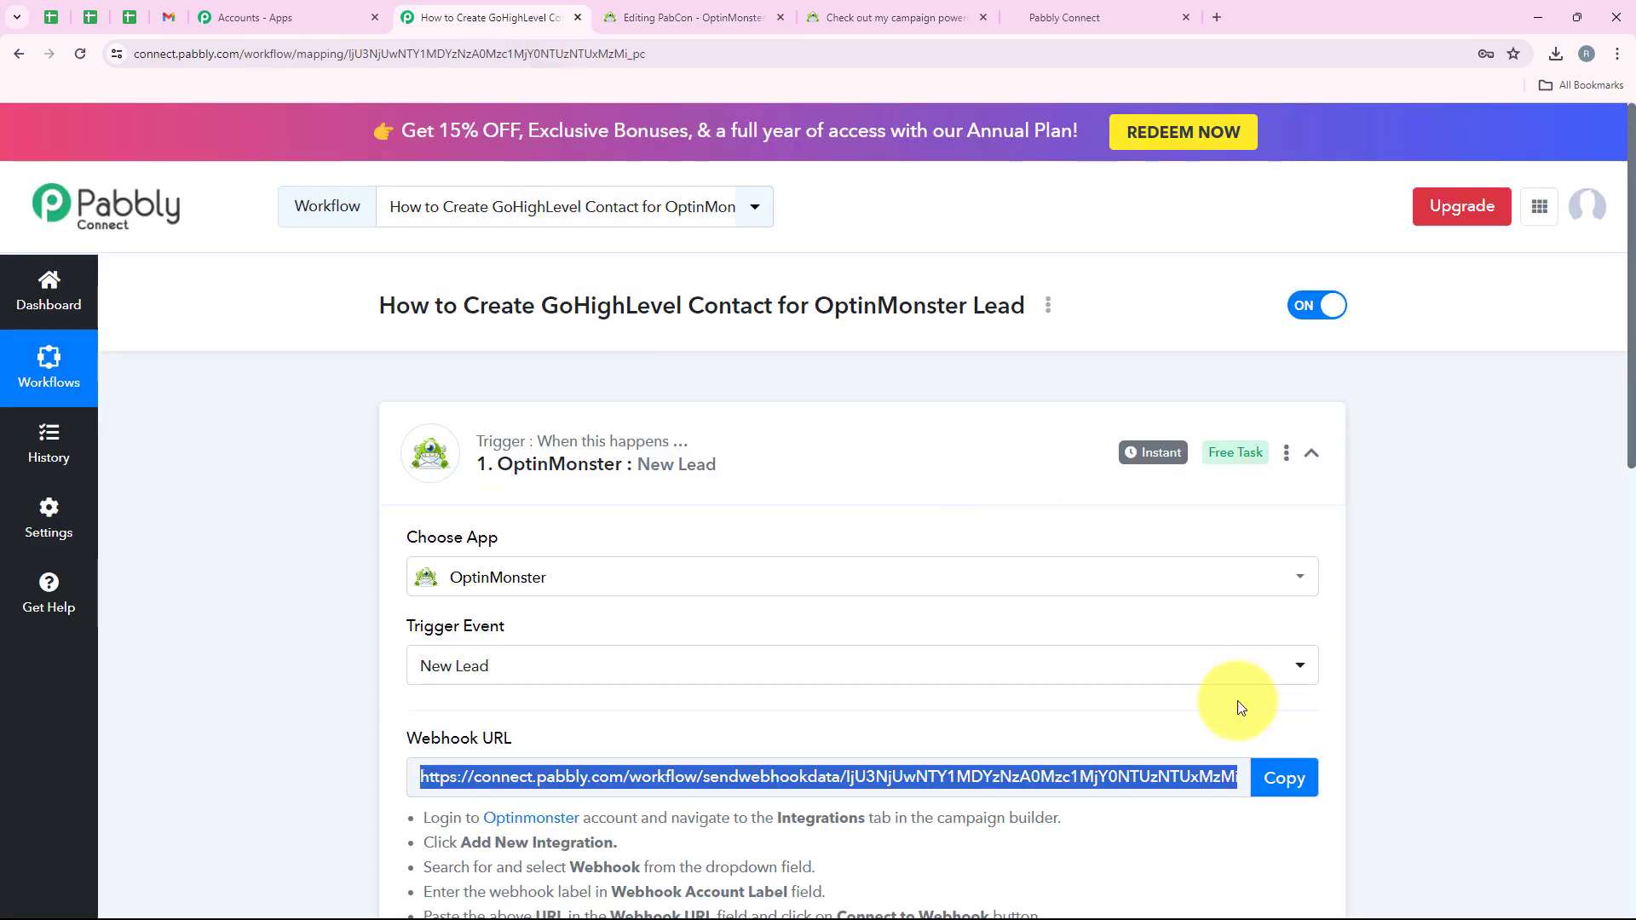
left_click(1300, 767)
left_click(695, 17)
right_click(864, 573)
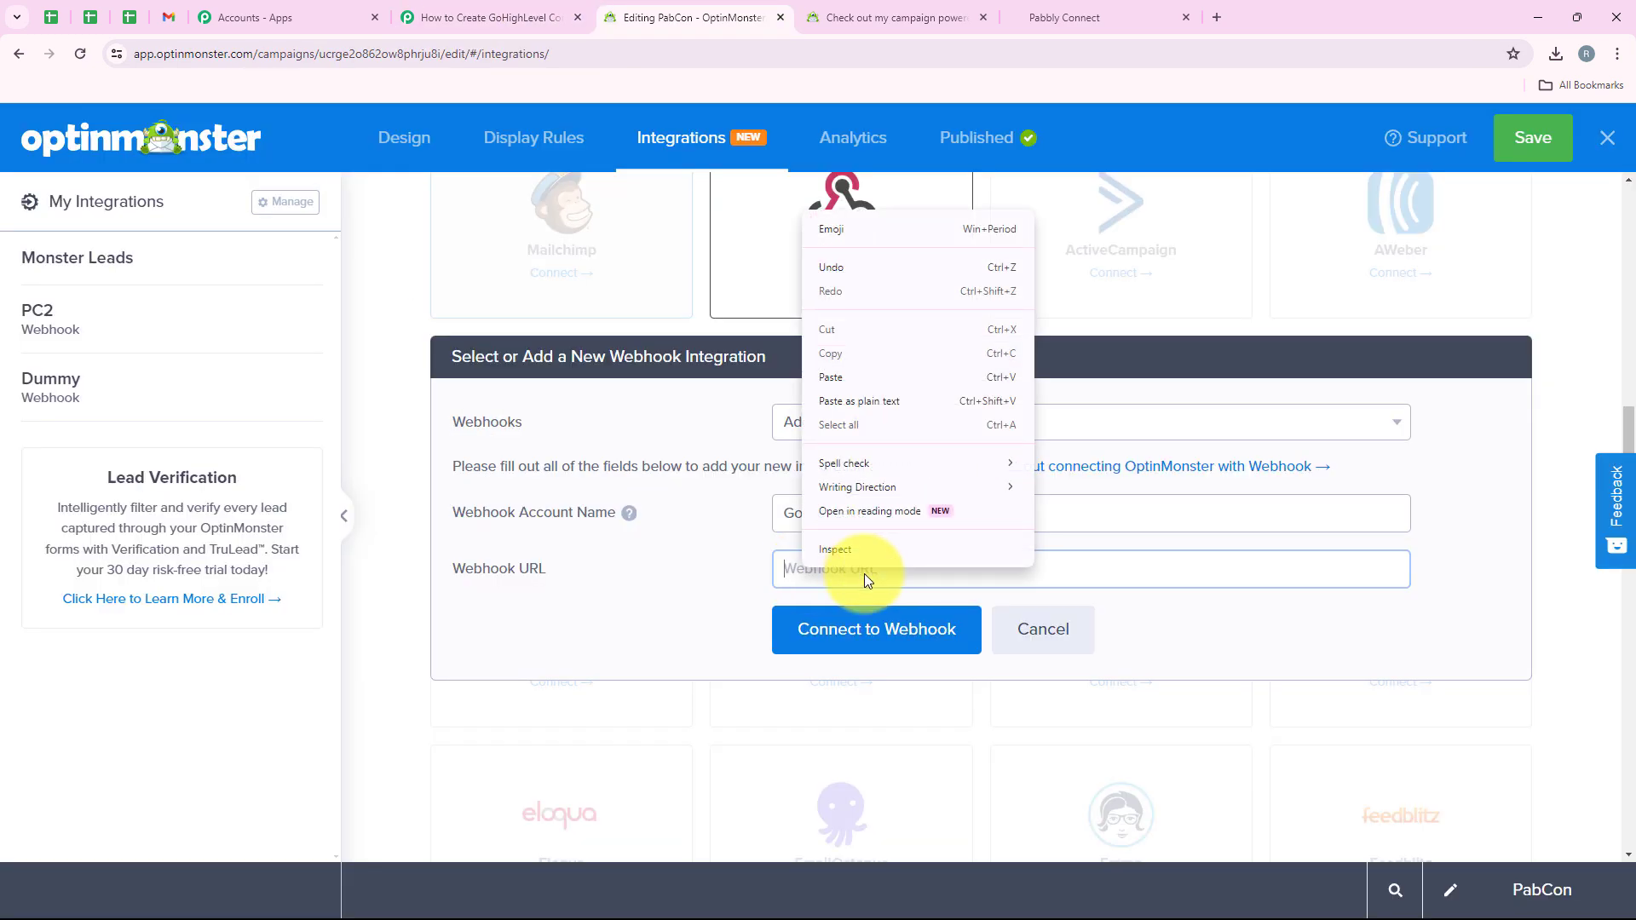
left_click(825, 377)
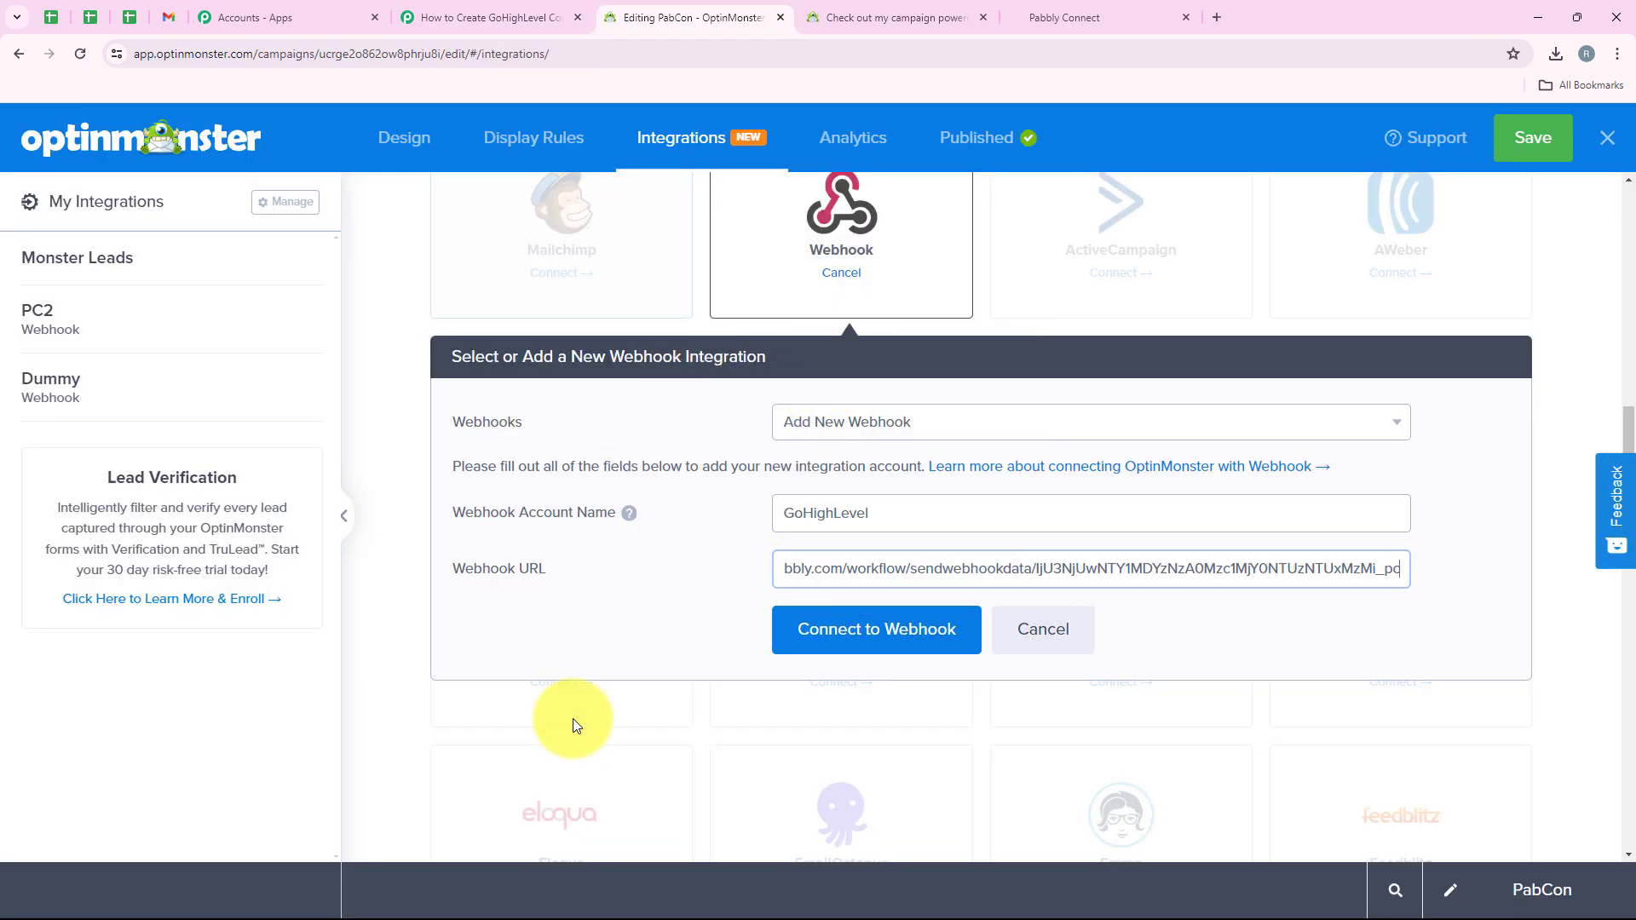
left_click(844, 641)
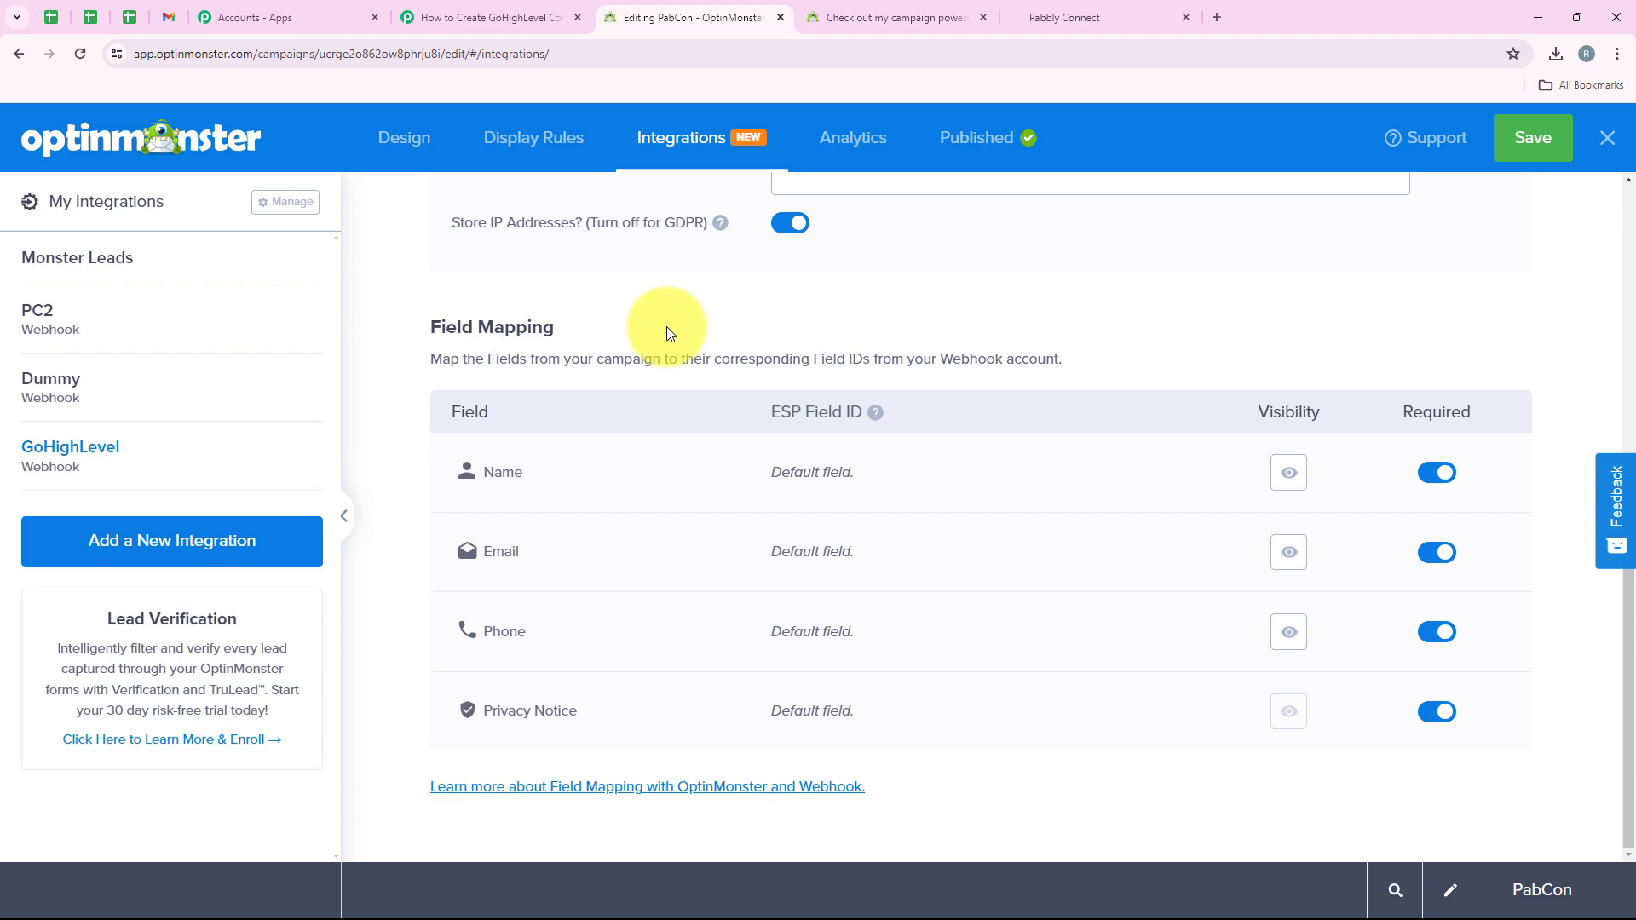
Step: Switch to the Pabbly Connect workflow and review the response received from OptinMonster, including the lead fields and campaign title
left_click(495, 15)
scroll(913, 438, "down", 10)
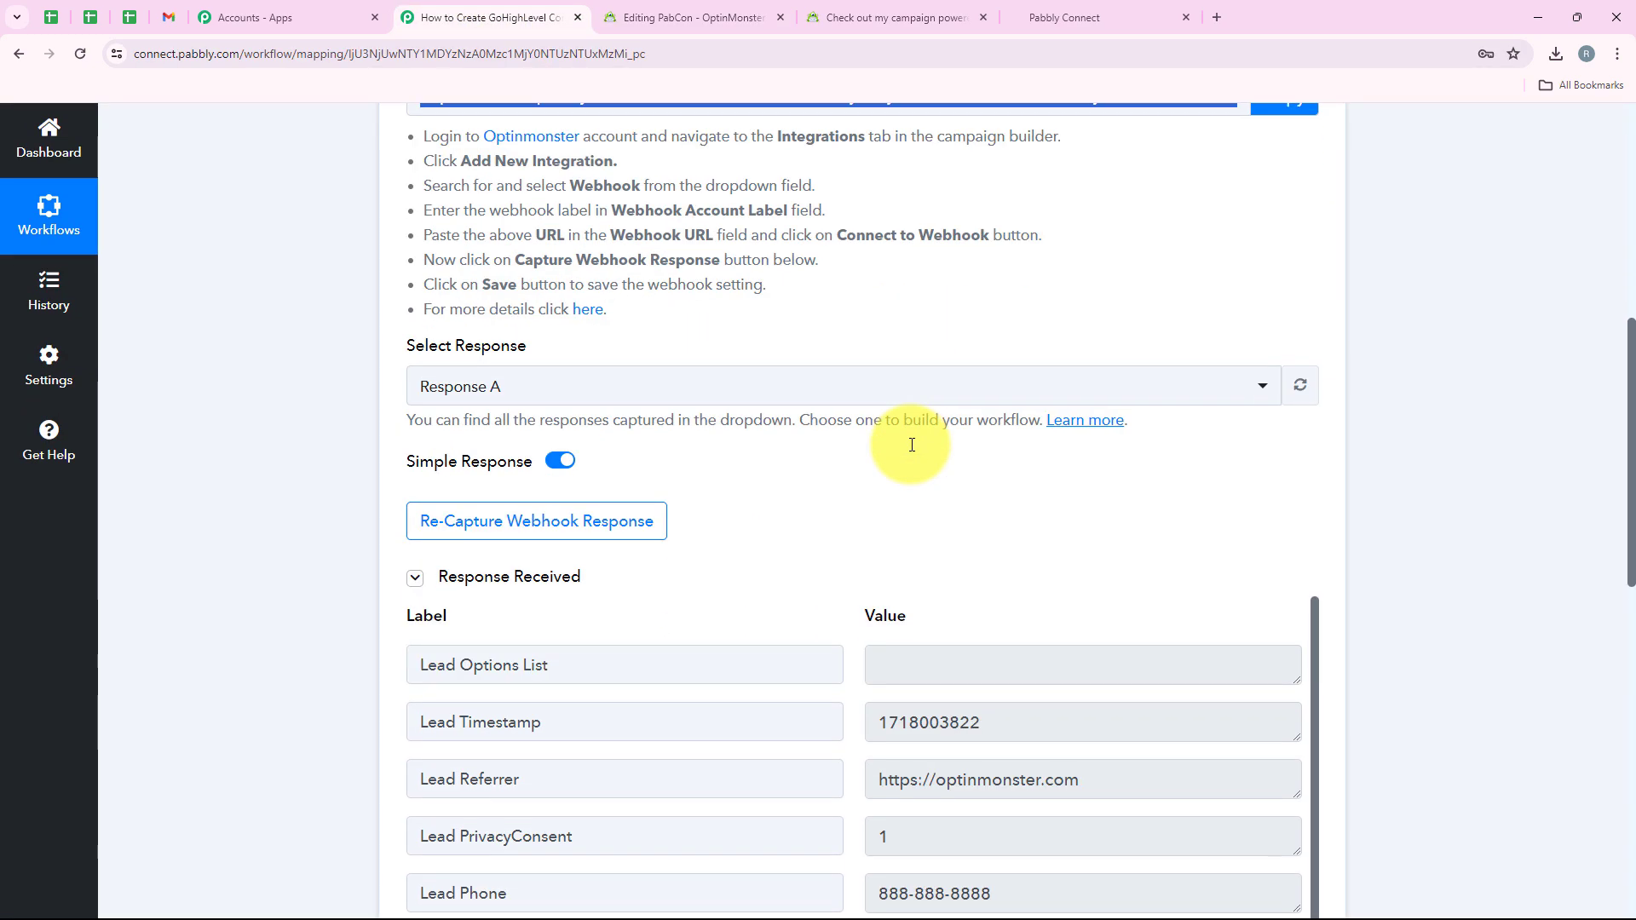
scroll(1379, 514, "down", 5)
scroll(1264, 434, "down", 2)
scroll(1449, 438, "up", 10)
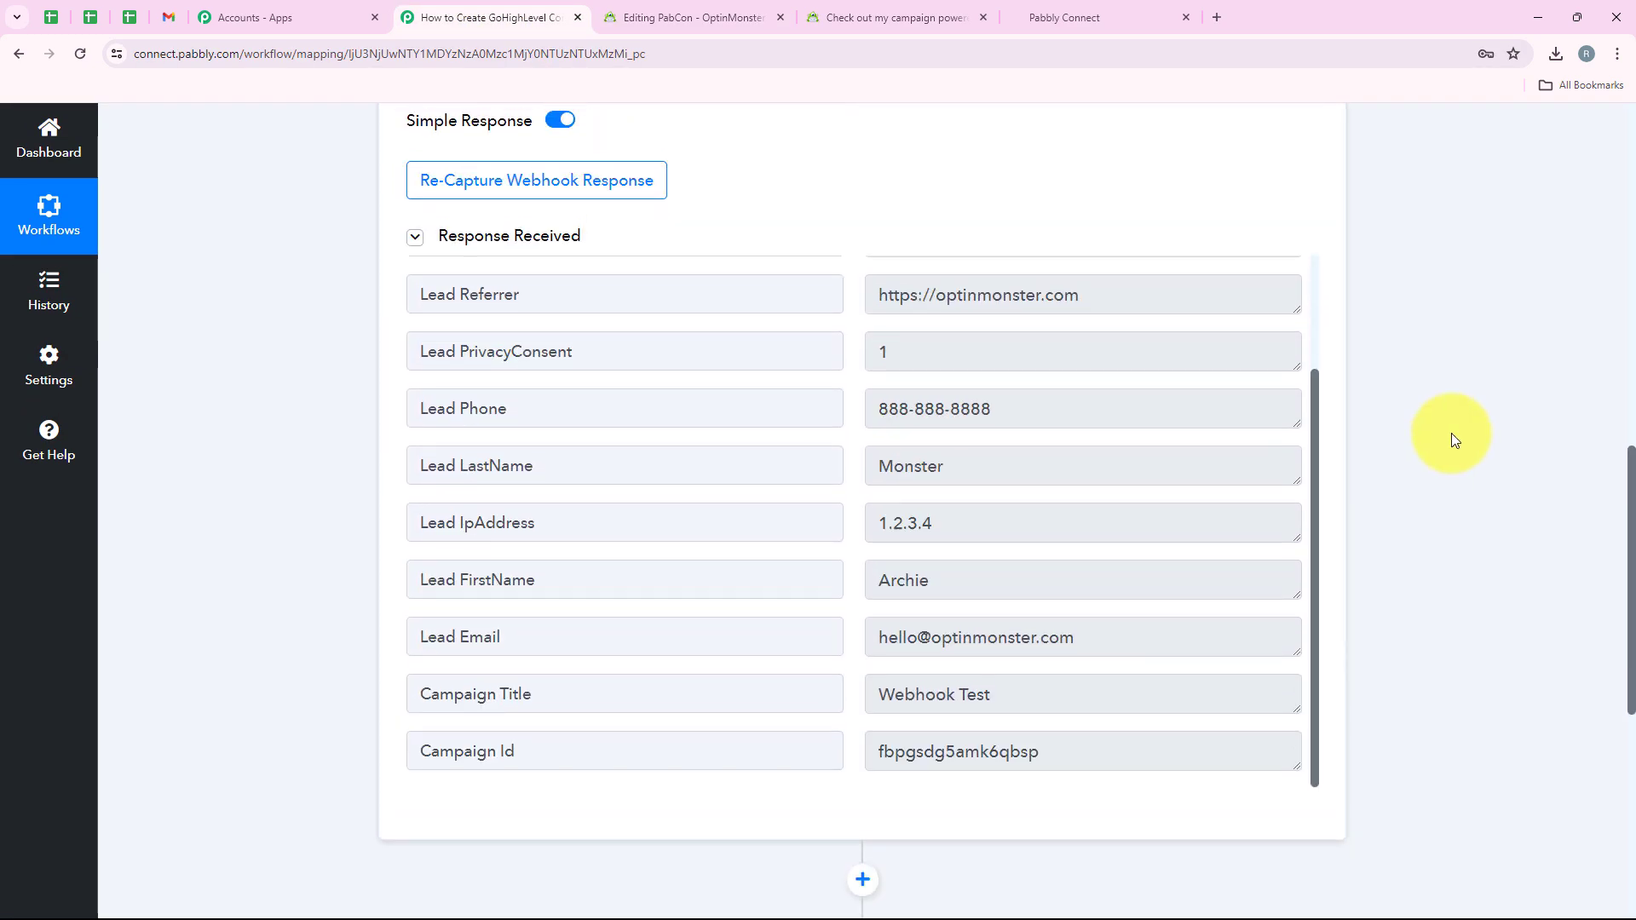
scroll(960, 321, "up", 4)
scroll(639, 540, "down", 7)
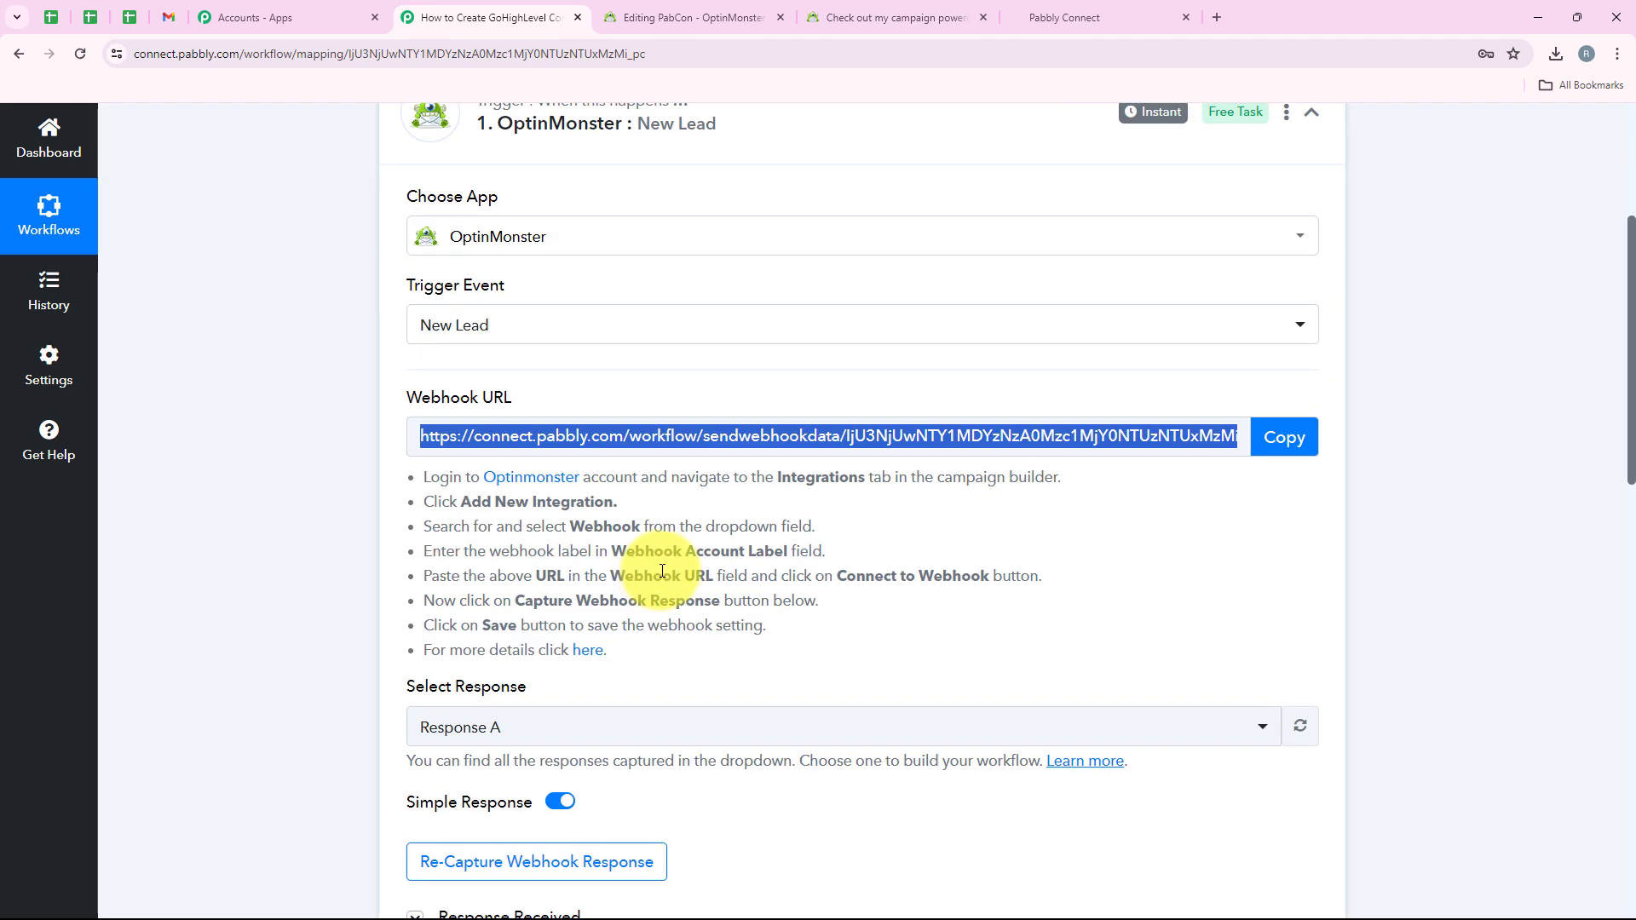
scroll(1092, 488, "down", 5)
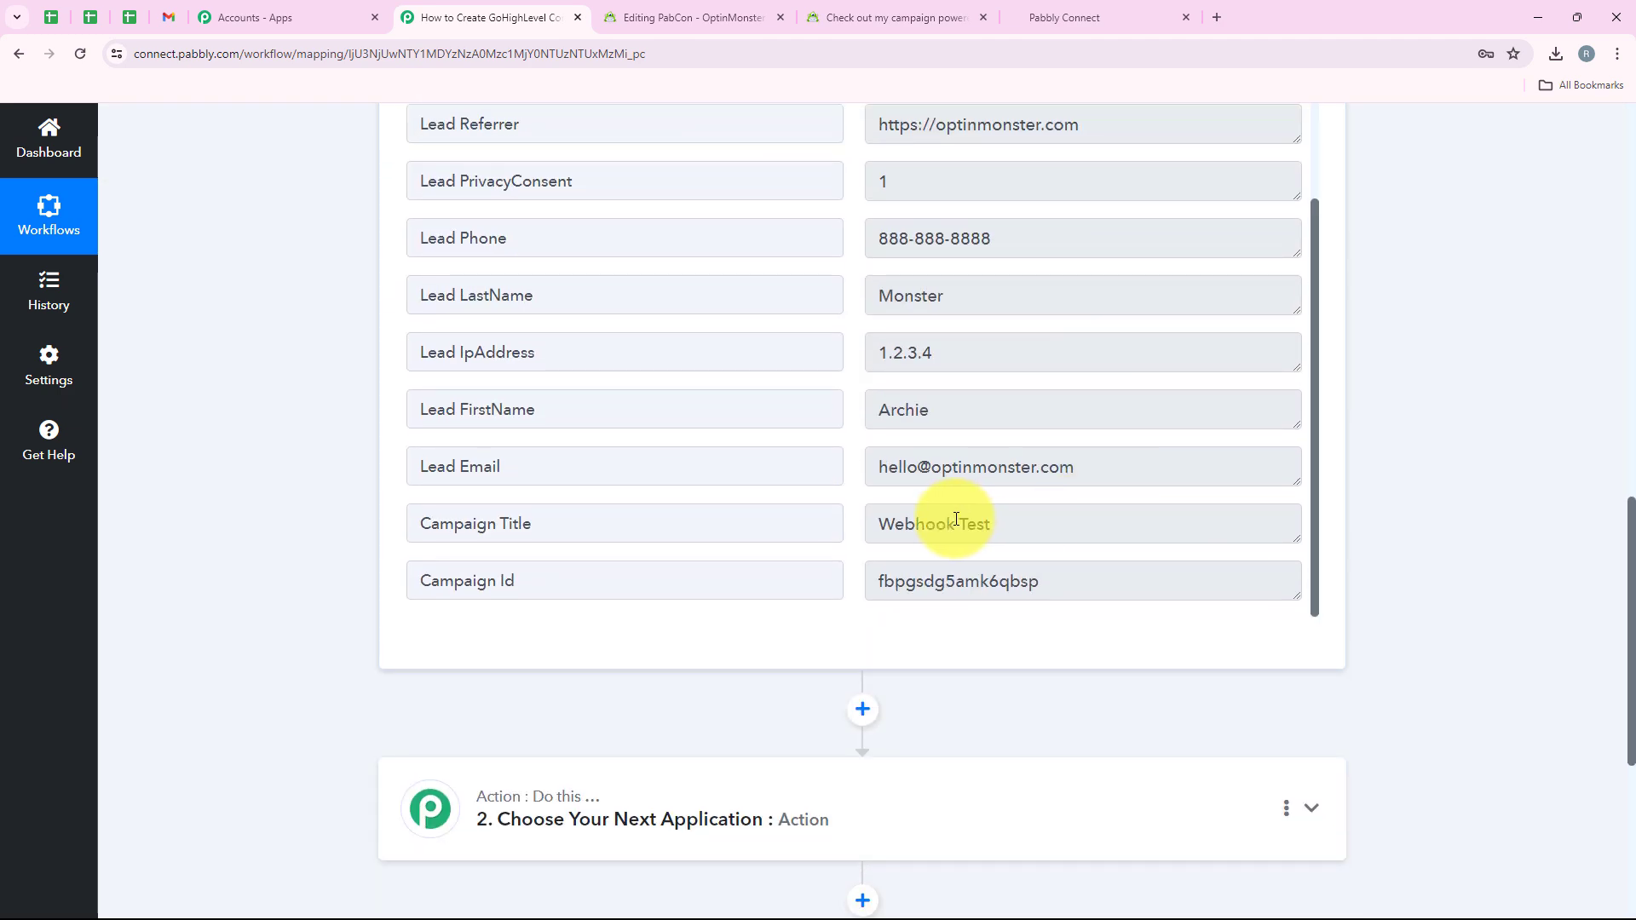
left_click_drag(1000, 524, 825, 529)
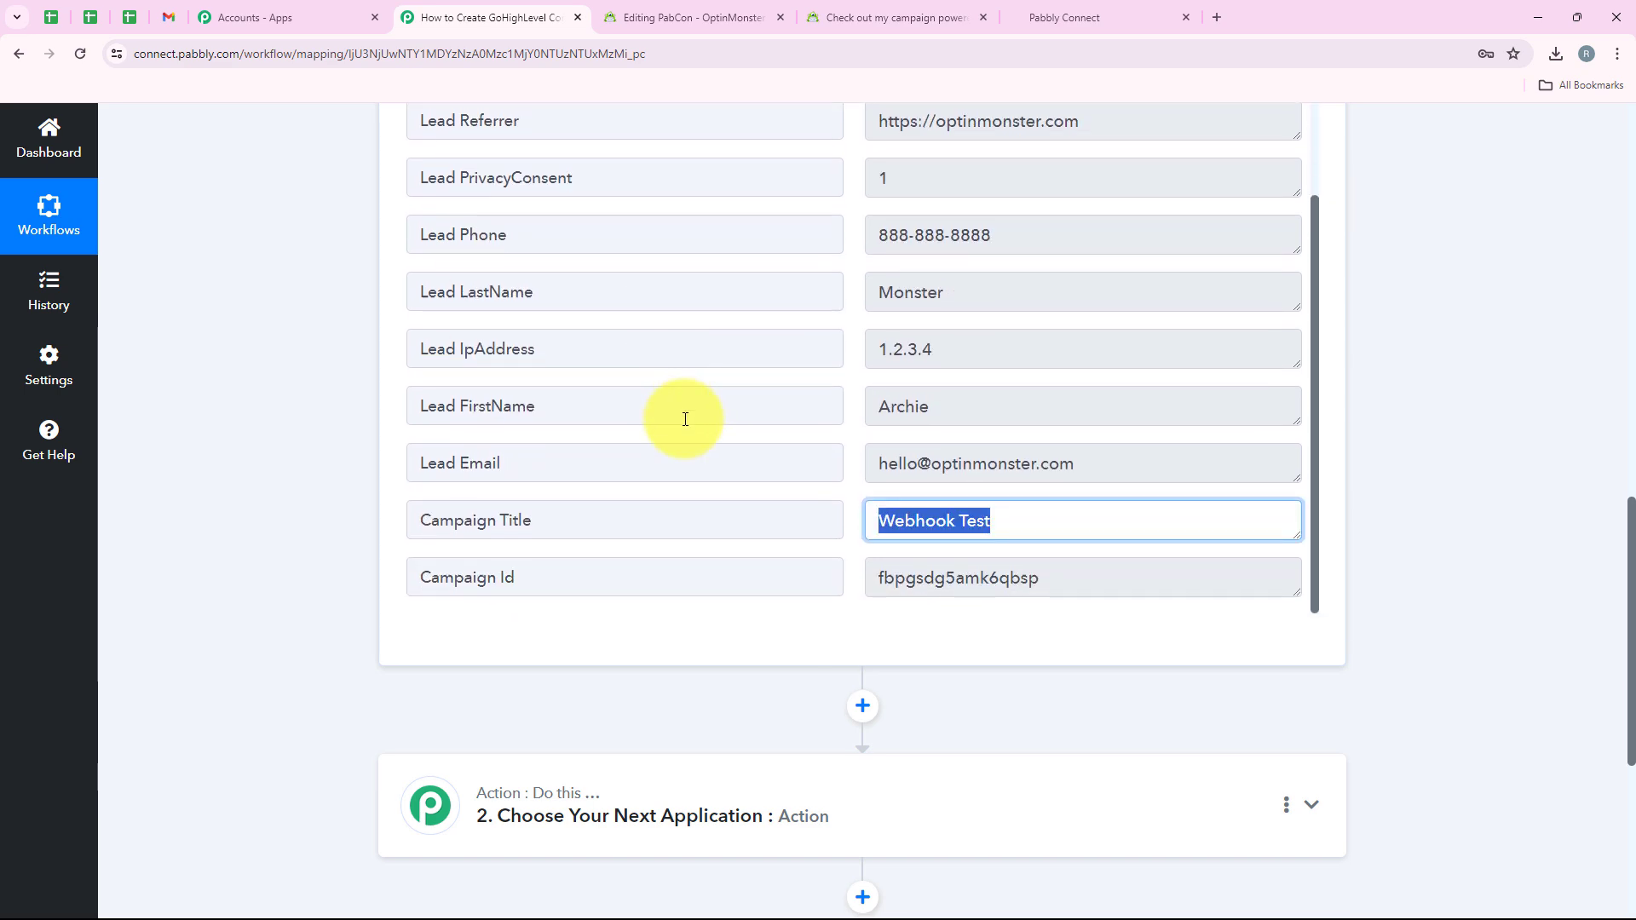
scroll(1083, 422, "down", 2)
Step: Recapture the OptinMonster trigger's webhook response and confirm the recapture
scroll(1083, 421, "up", 10)
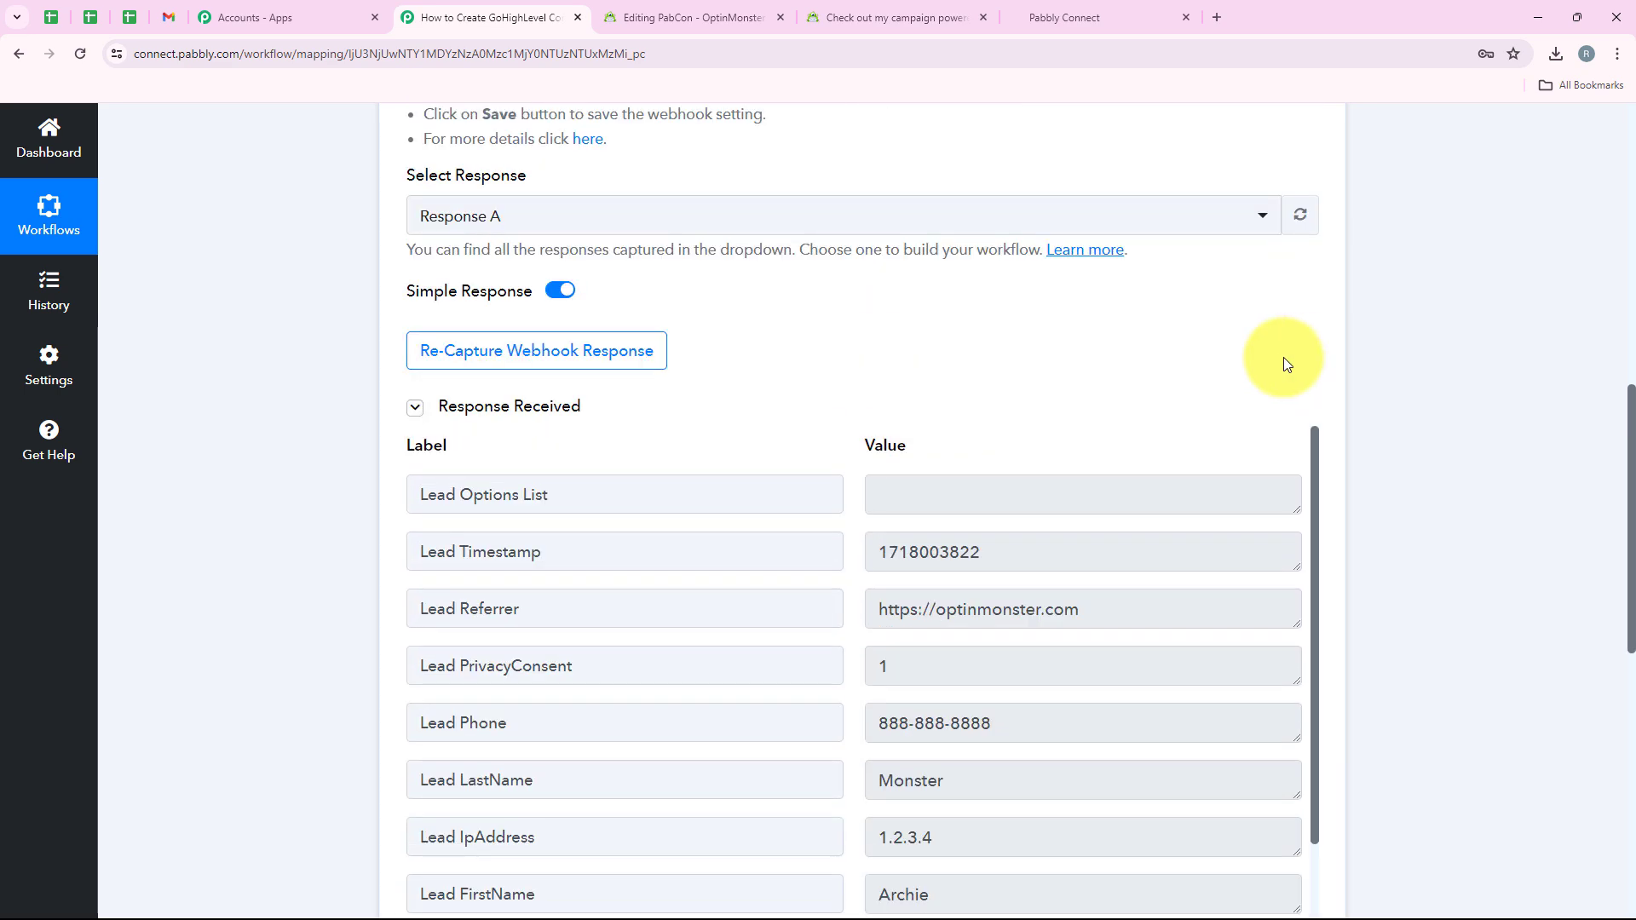
left_click(511, 521)
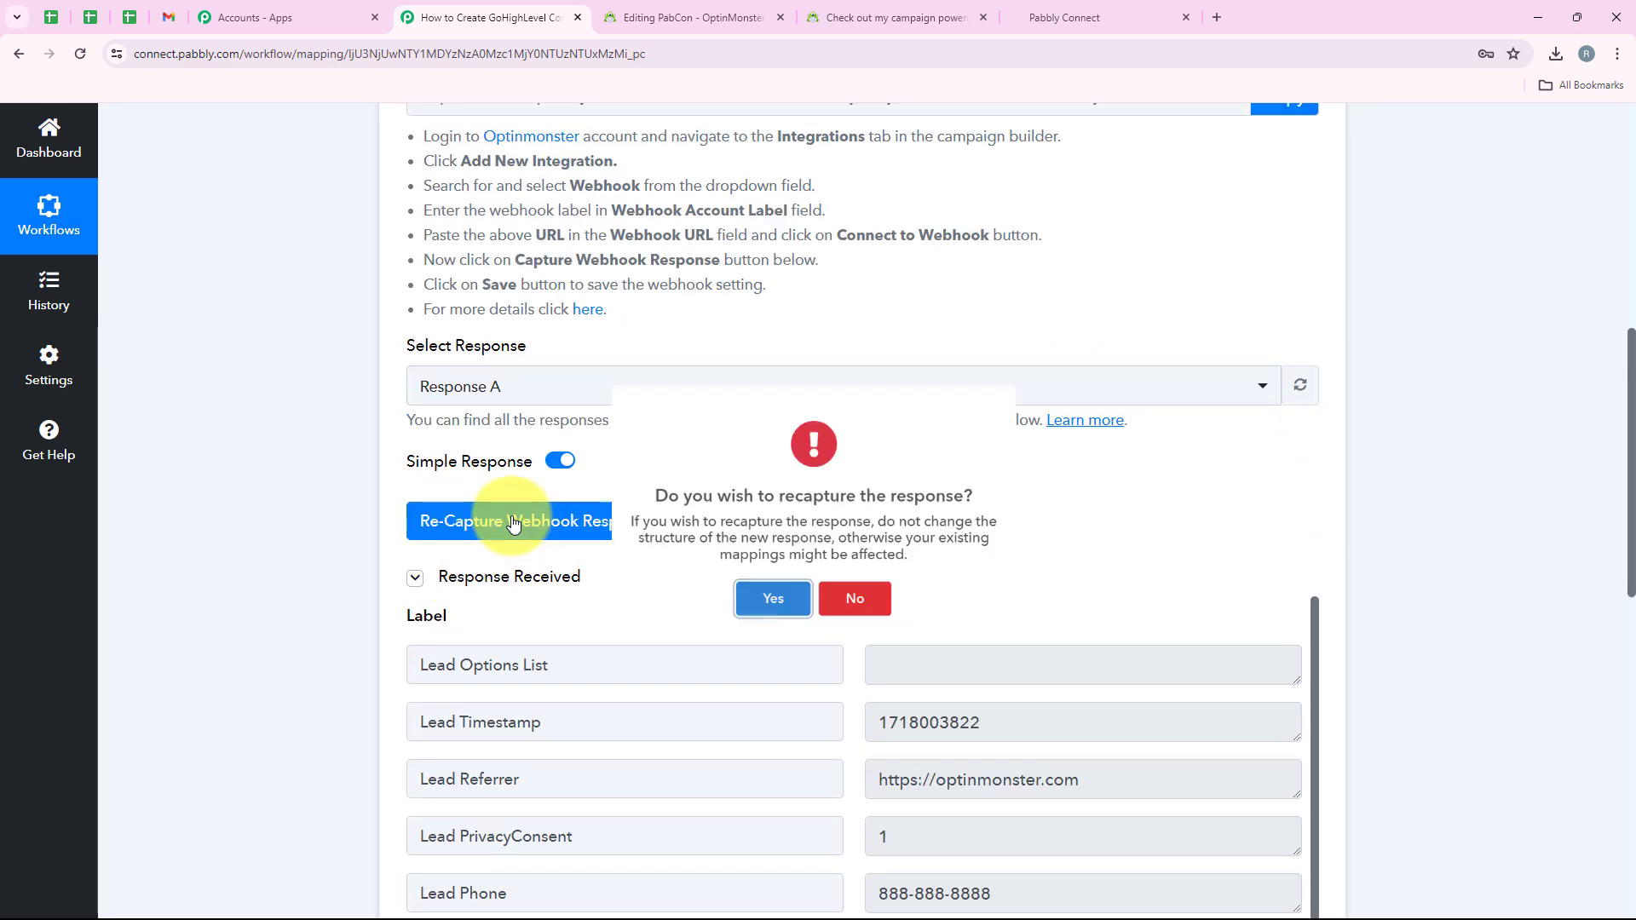
left_click(730, 630)
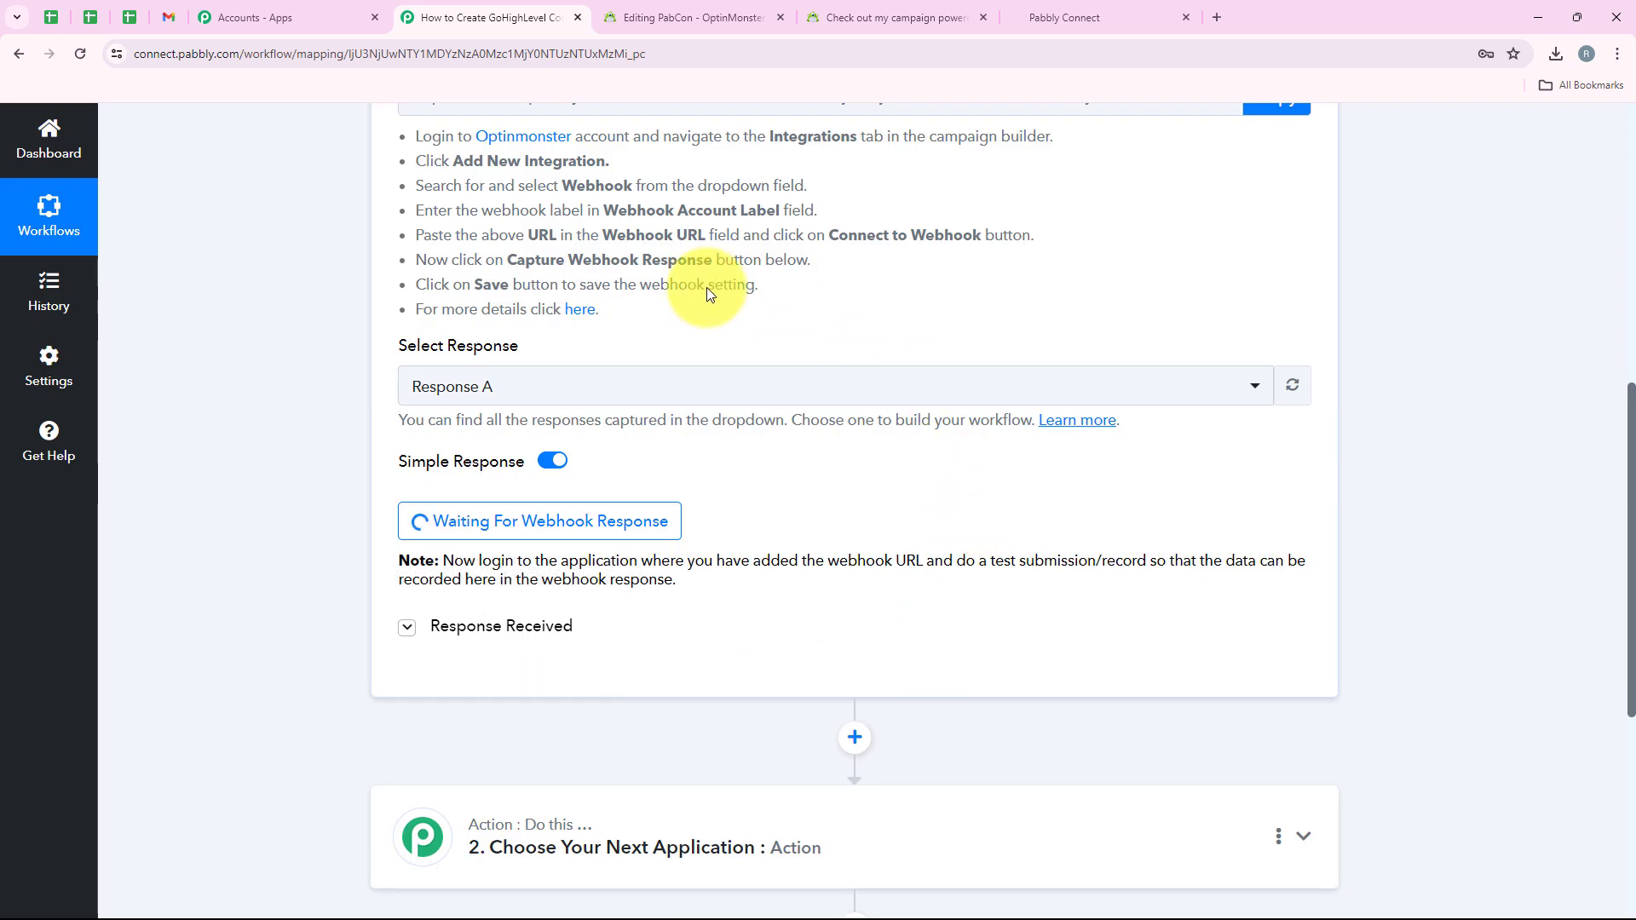
Step: Switch to the live campaign page and sign up a test lead with a name, email and phone number
left_click(932, 25)
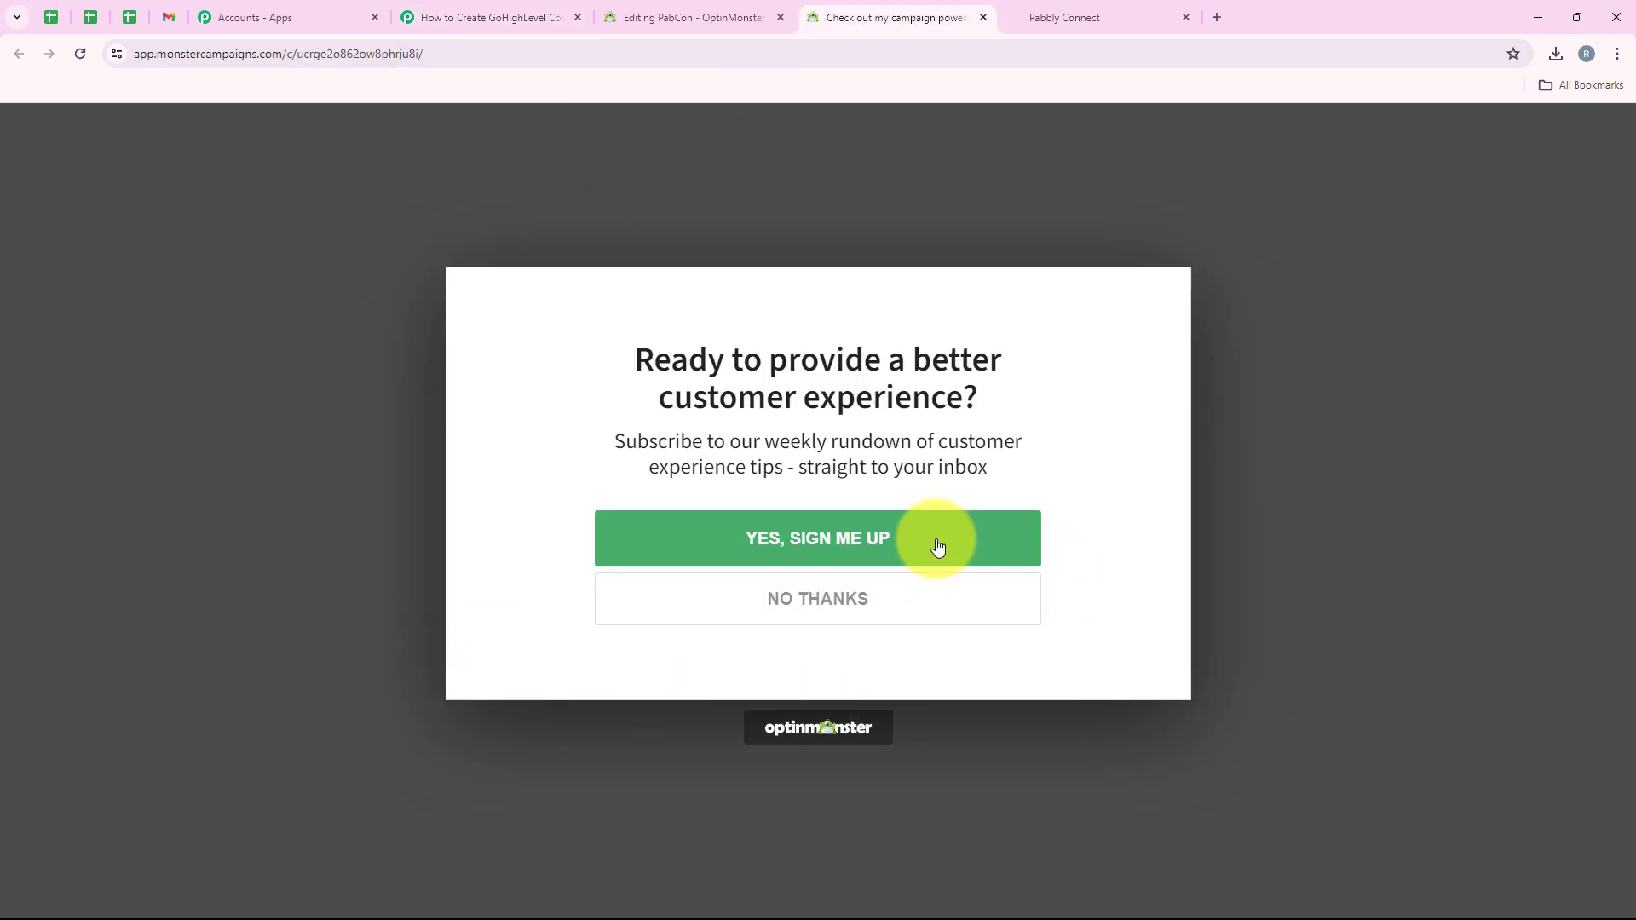
left_click(859, 558)
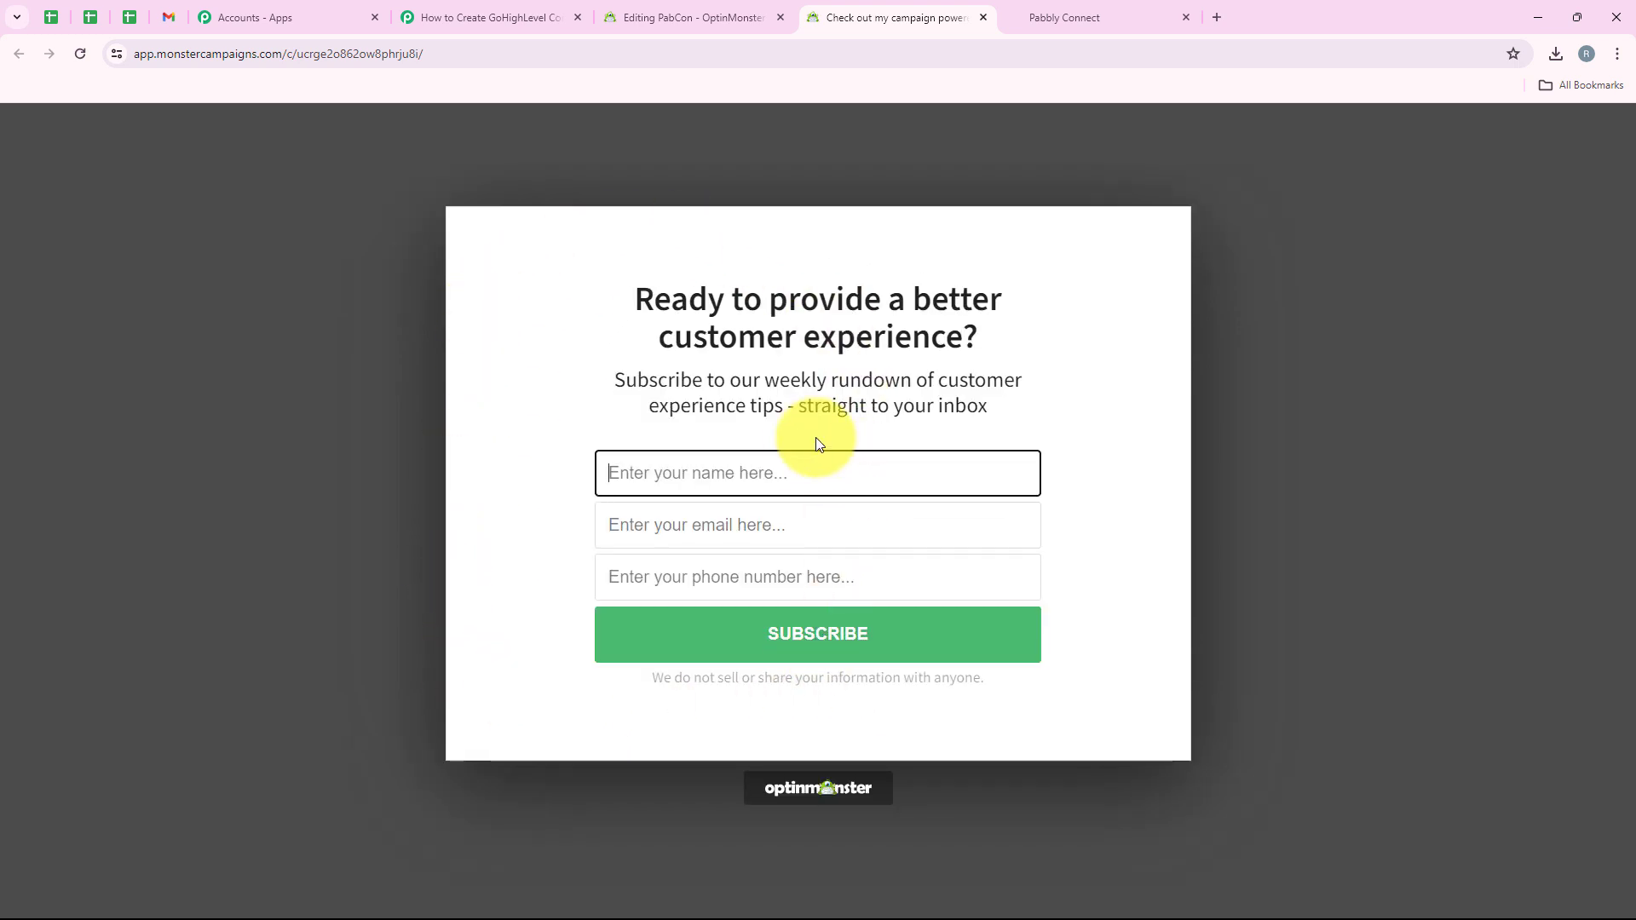
left_click(787, 473)
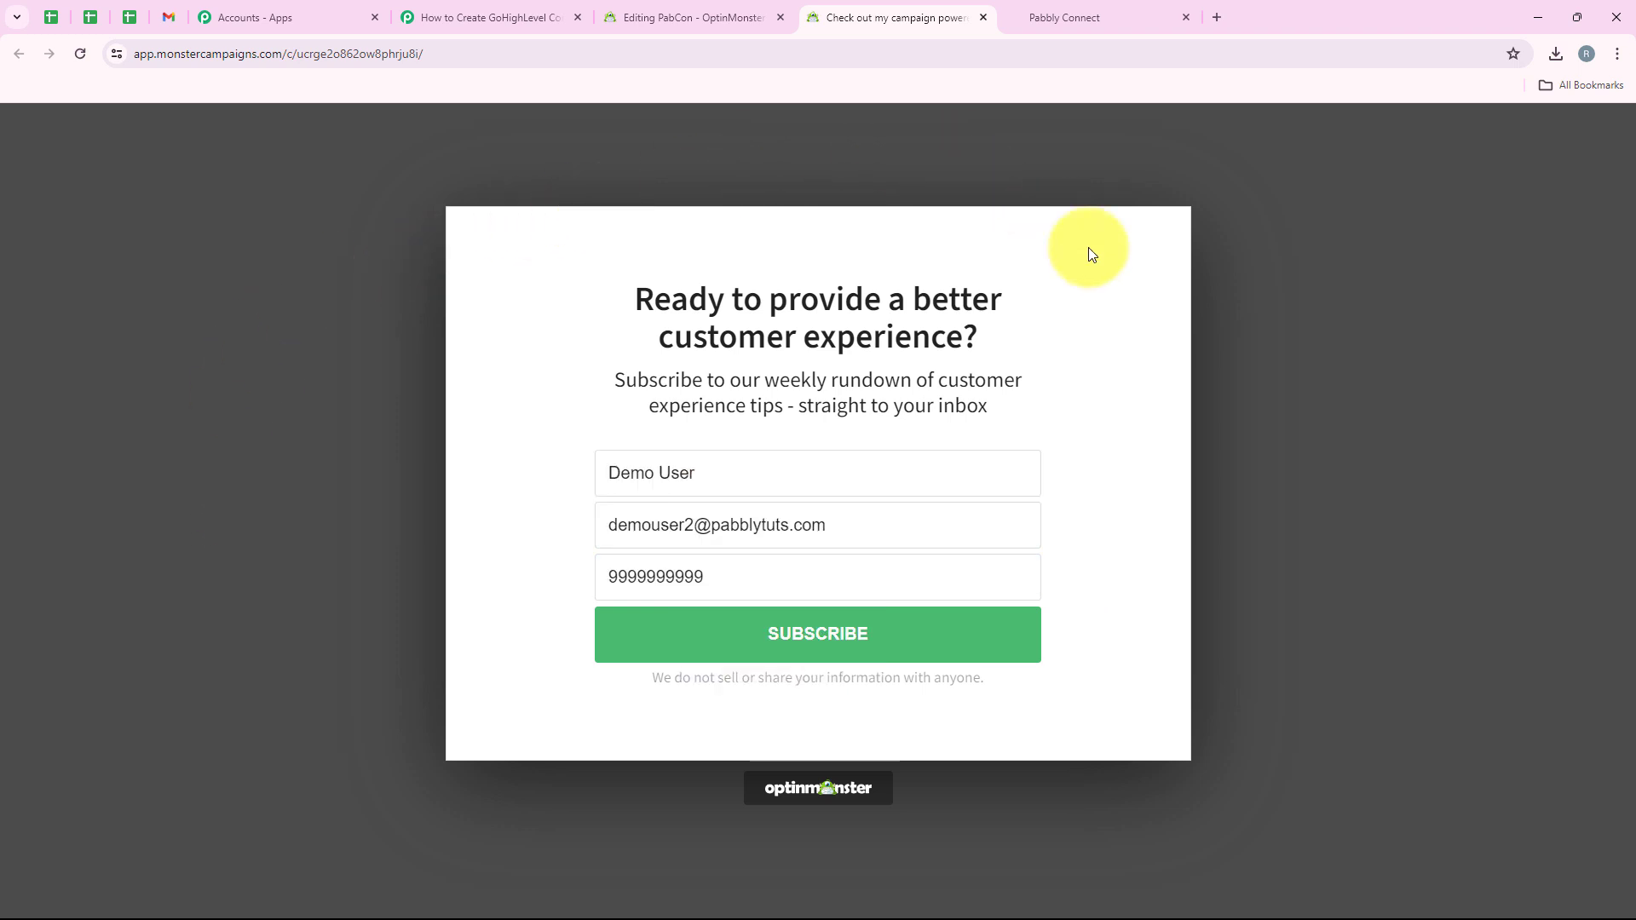
left_click(882, 652)
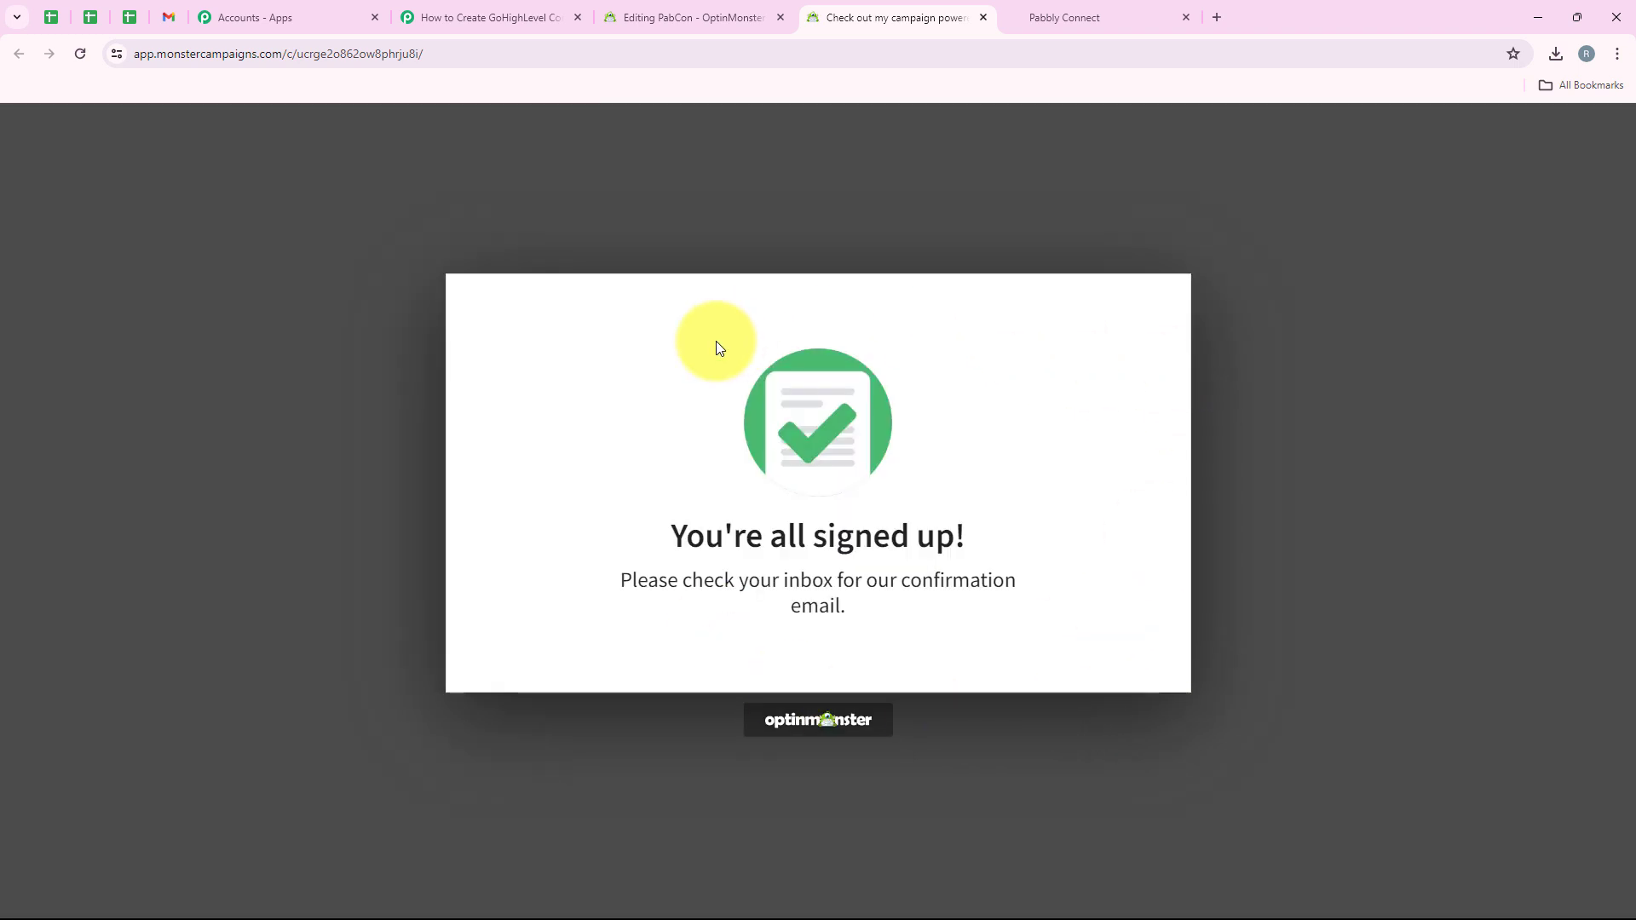
left_click_drag(632, 543, 991, 543)
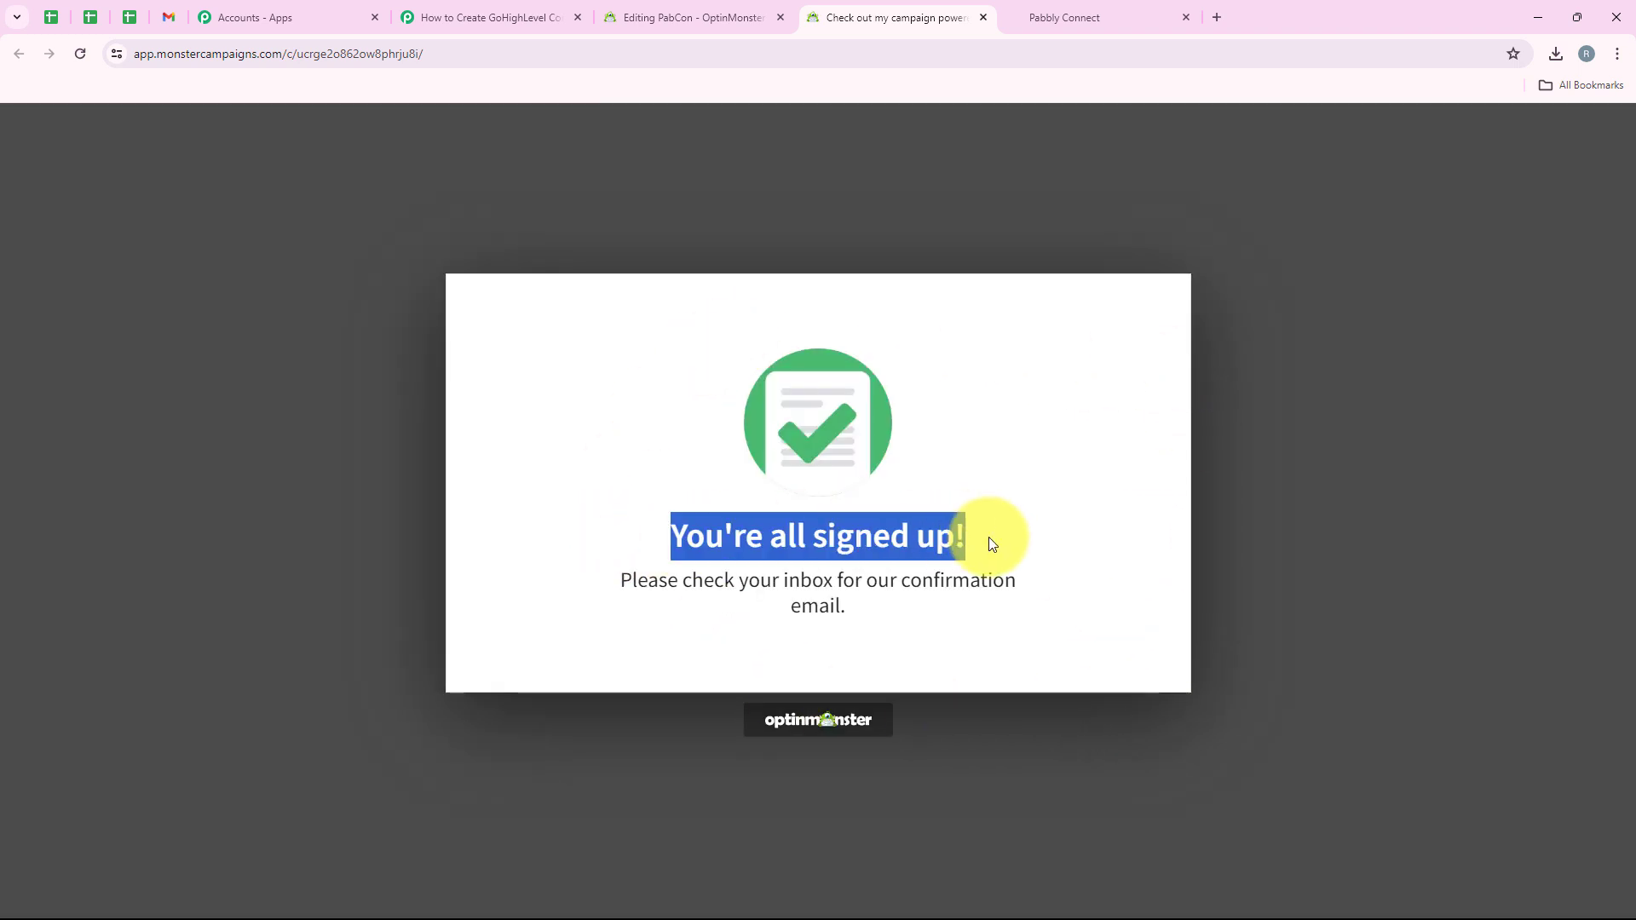
left_click(1106, 506)
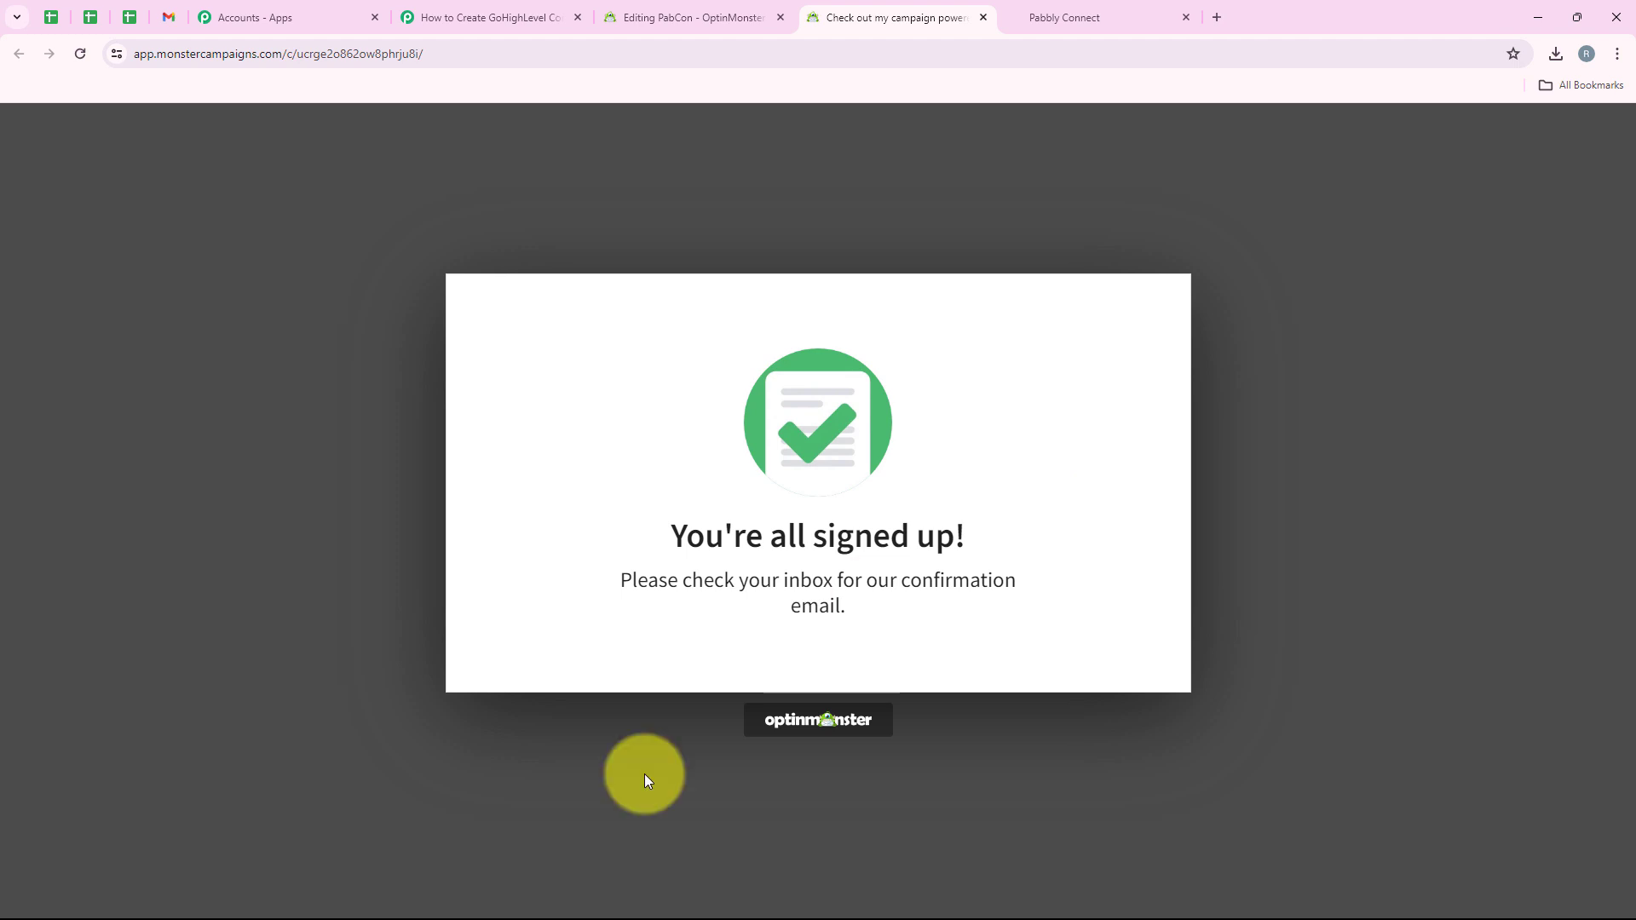
Step: Return to the Pabbly Connect workflow and check the captured lead's phone, last name, first name and email in the response
left_click(477, 17)
scroll(1106, 442, "down", 10)
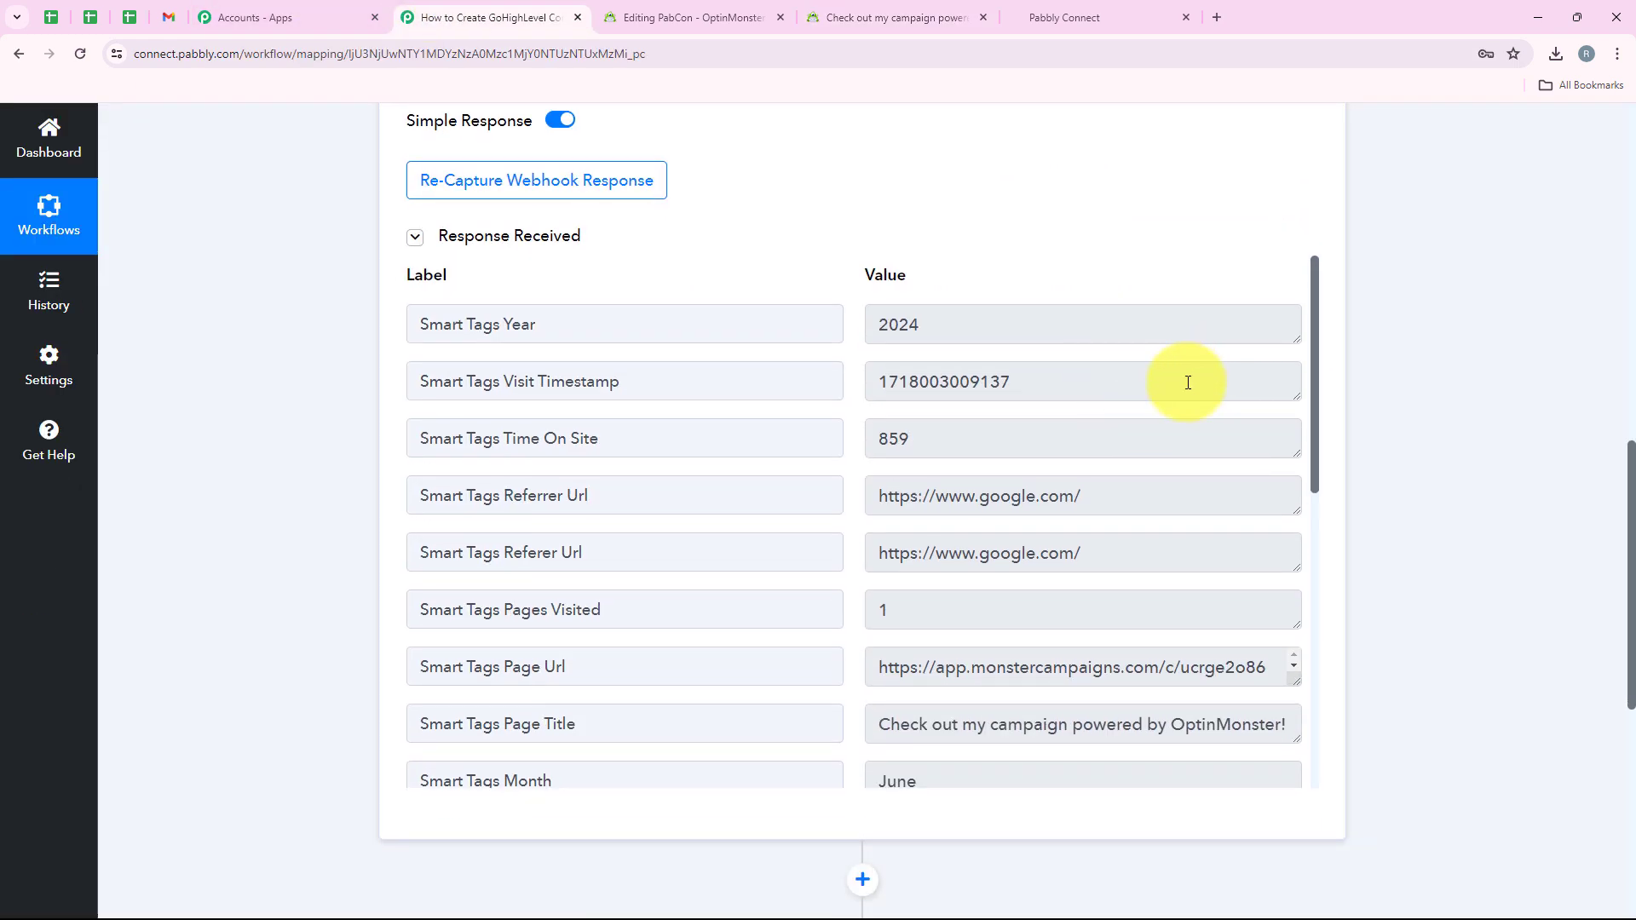
scroll(1187, 382, "down", 4)
scroll(1073, 575, "down", 1)
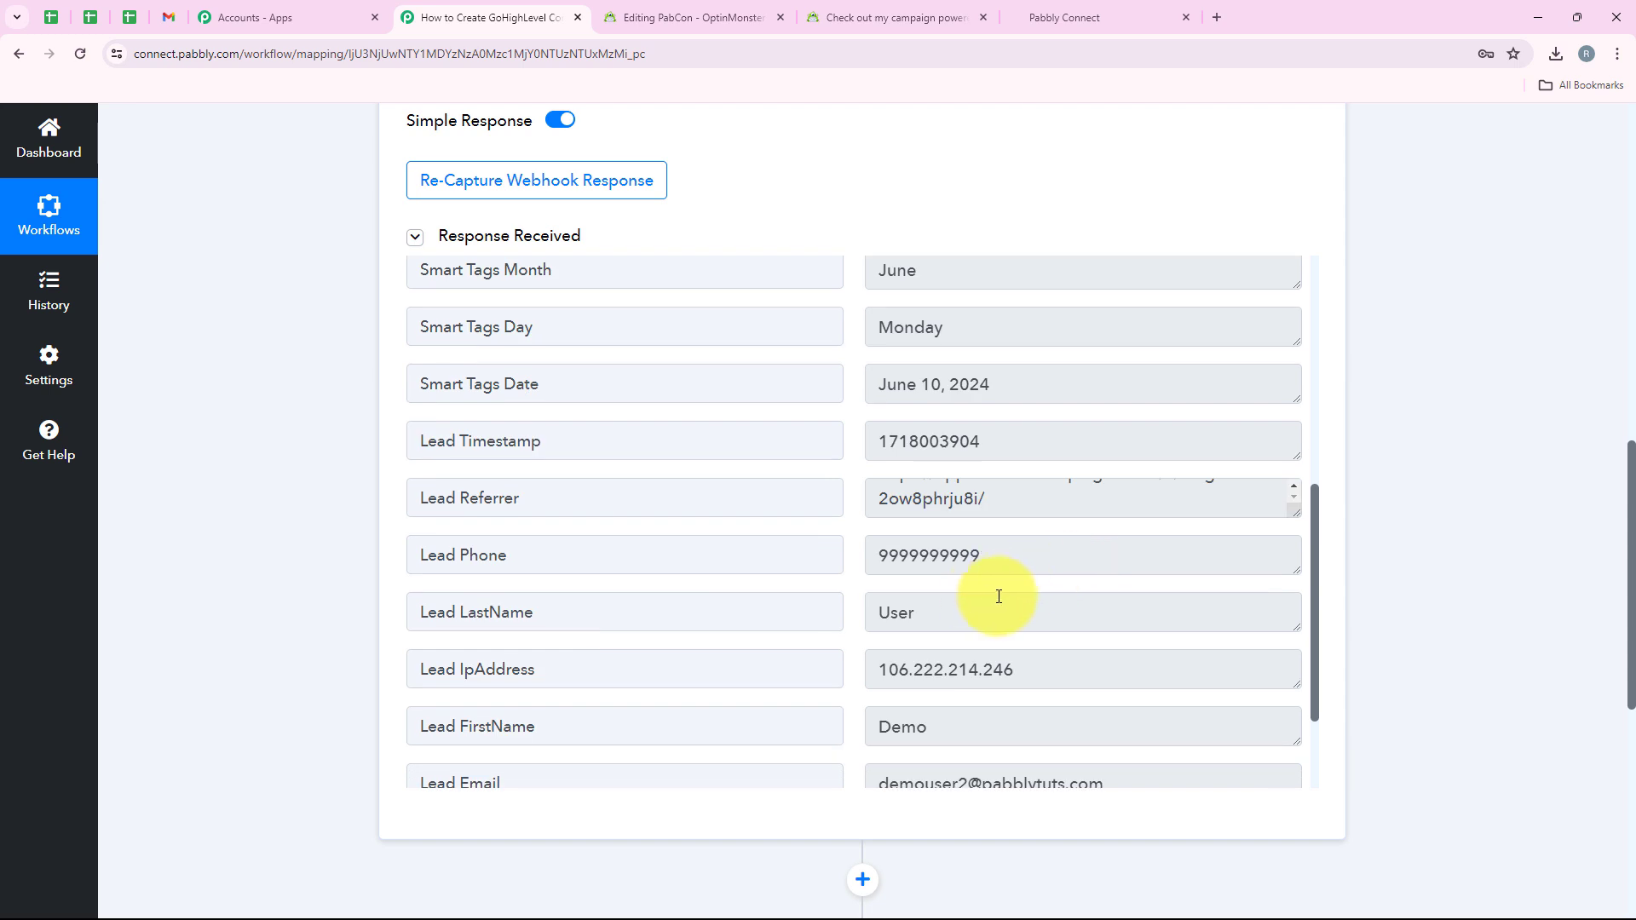
double_click(1015, 554)
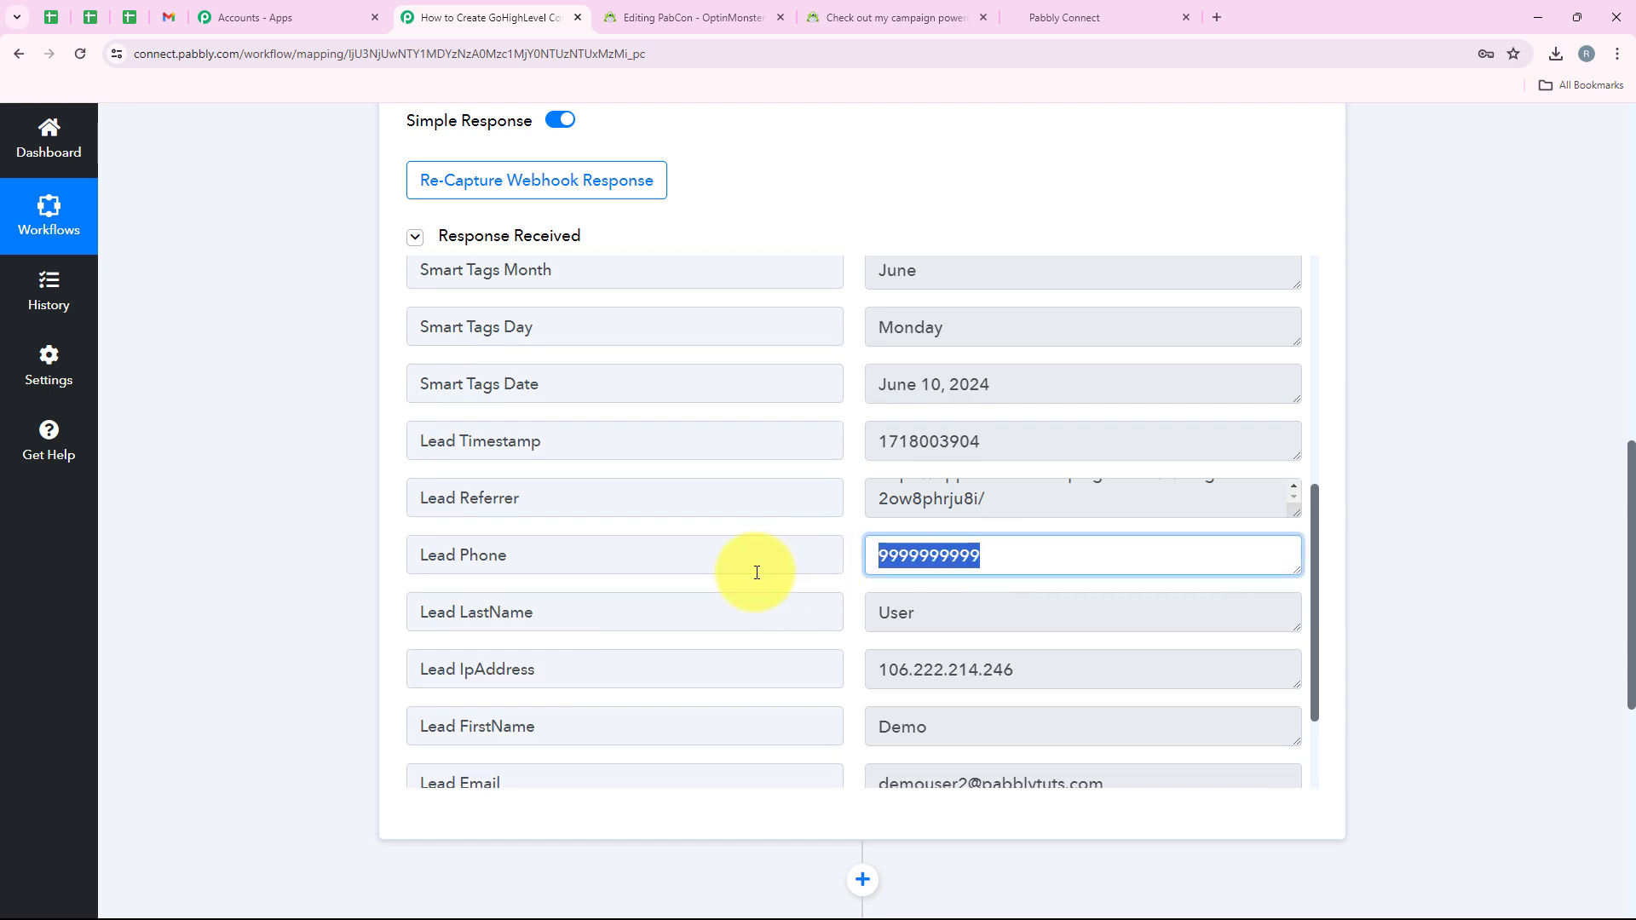
double_click(957, 610)
scroll(852, 545, "down", 2)
double_click(890, 586)
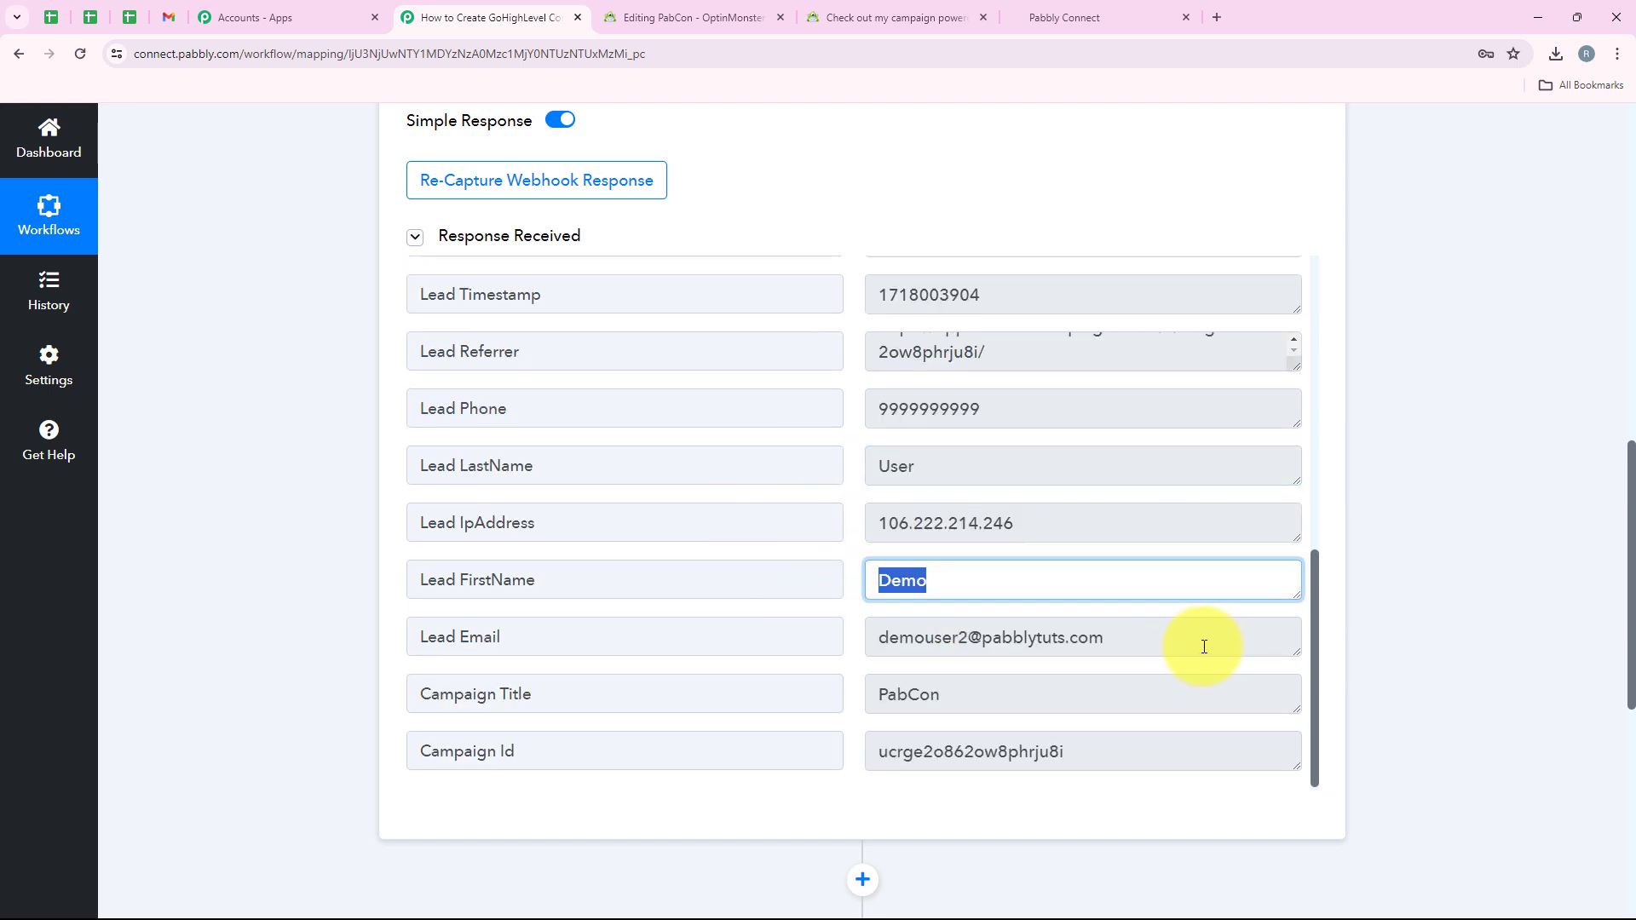
left_click_drag(1201, 645, 869, 646)
Step: Collapse the trigger, then choose LeadConnector V2 as the action application with Create Contact as its action event
scroll(778, 558, "up", 15)
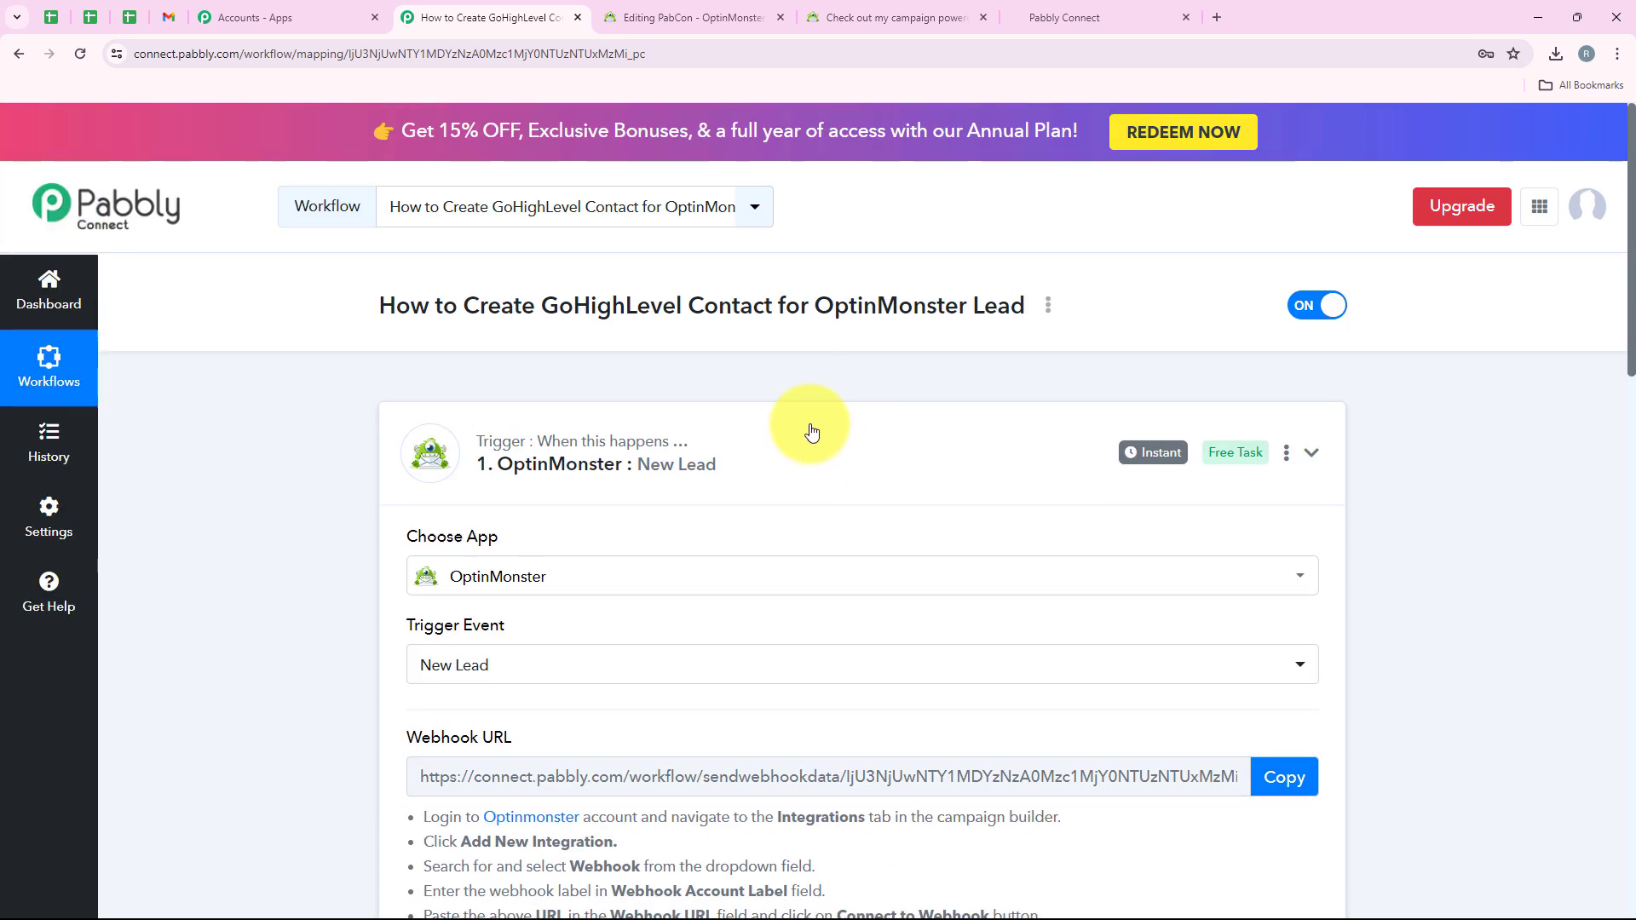
left_click(807, 433)
left_click(673, 657)
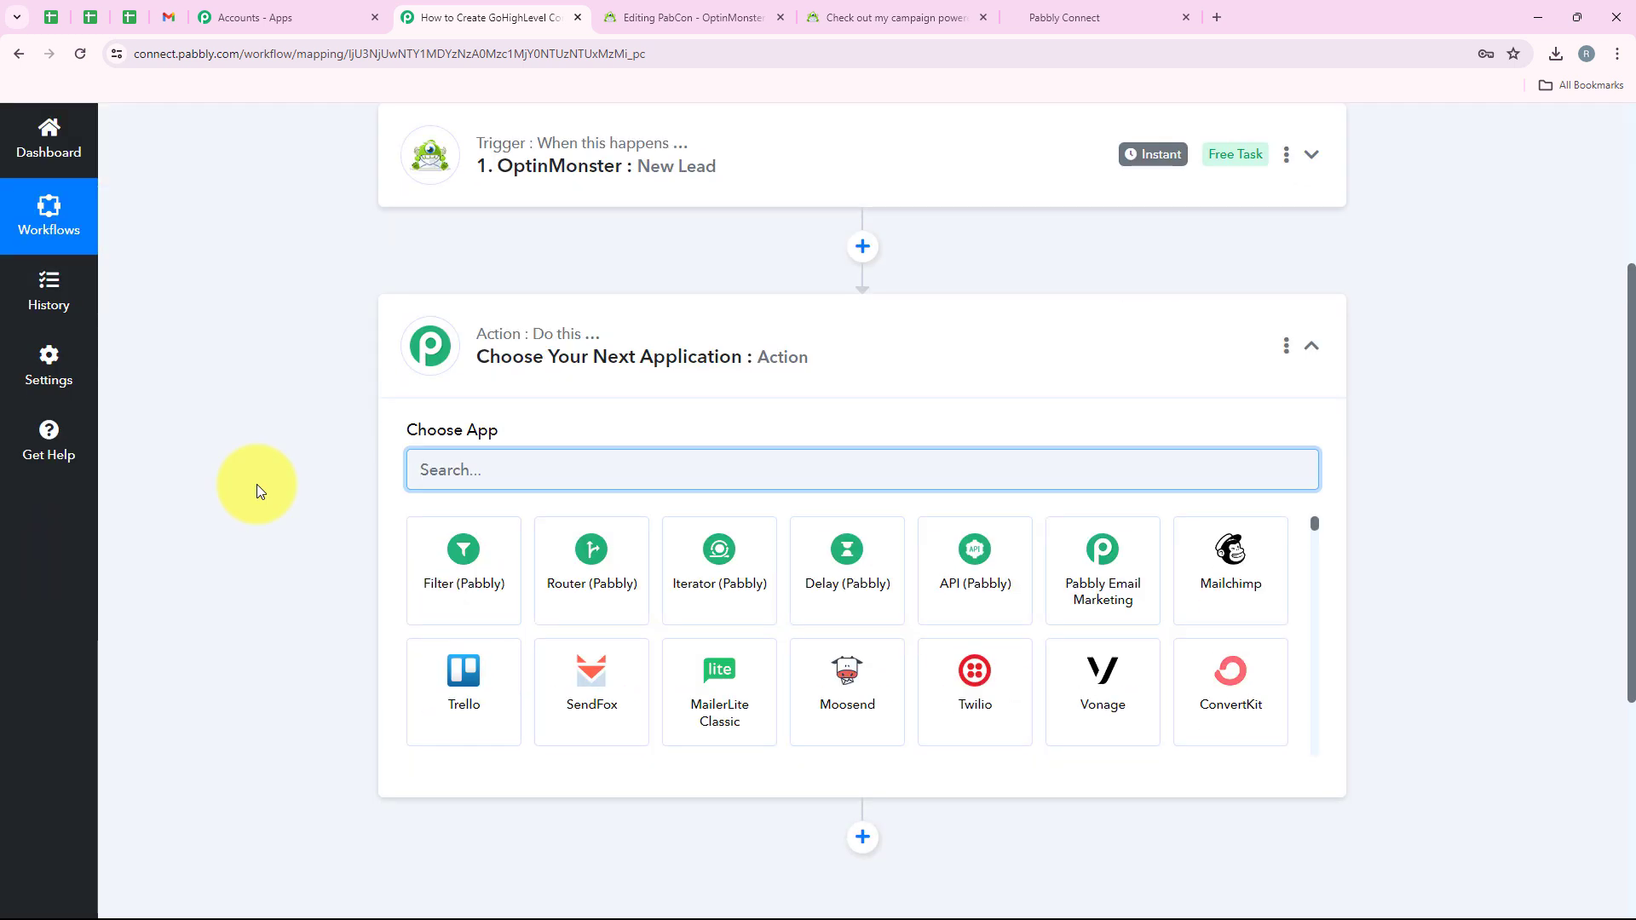
type("Lead")
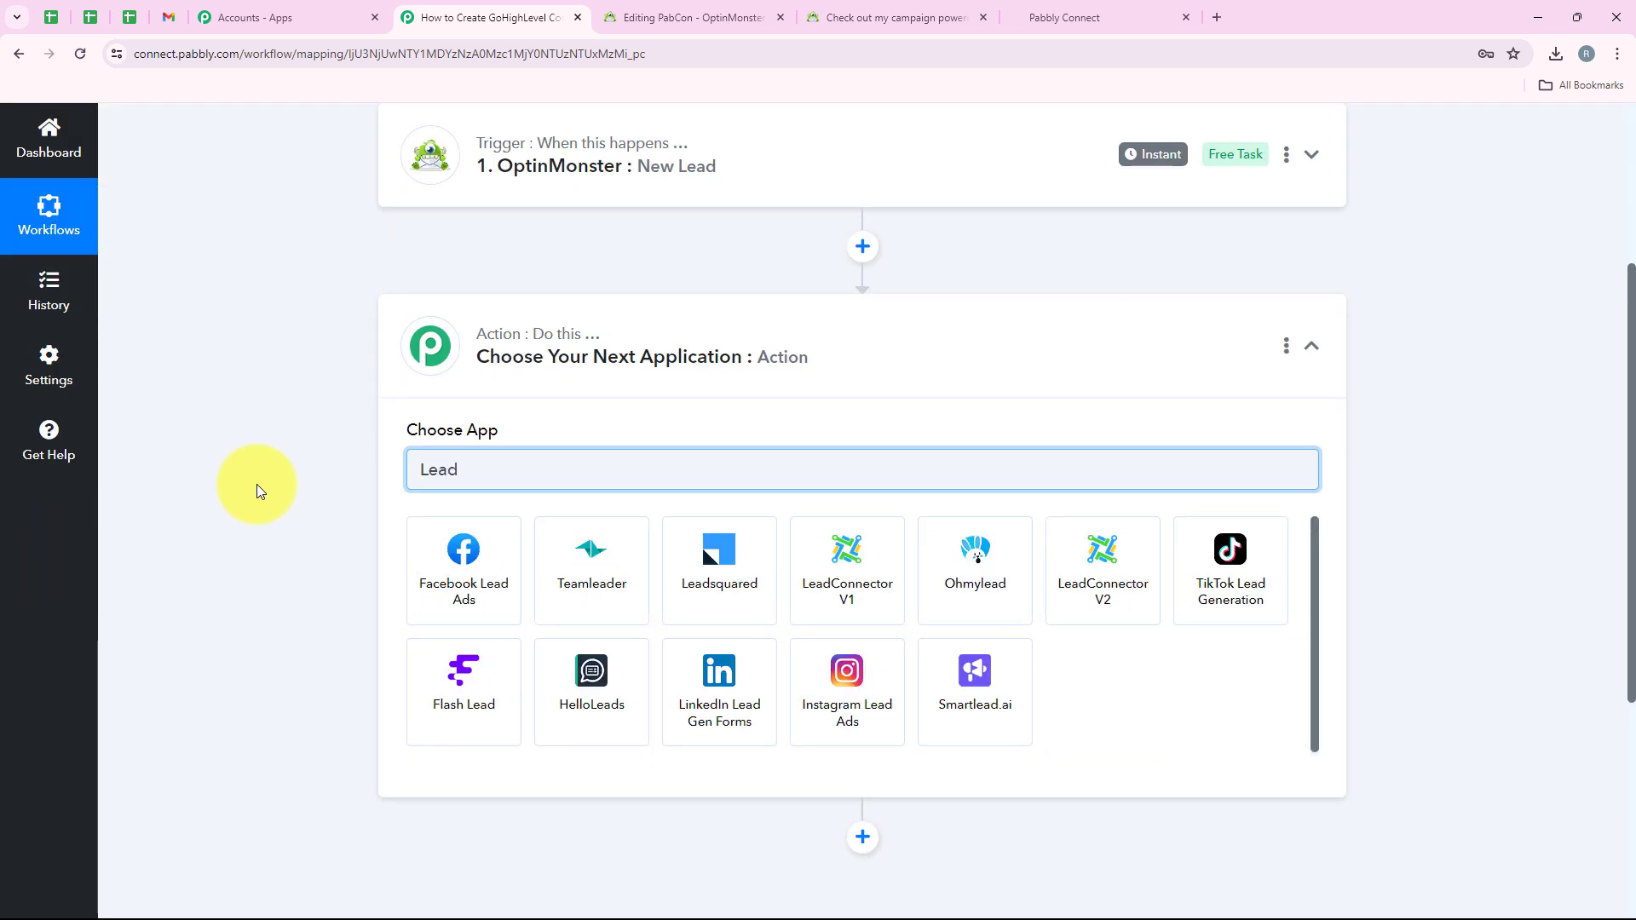
type("C")
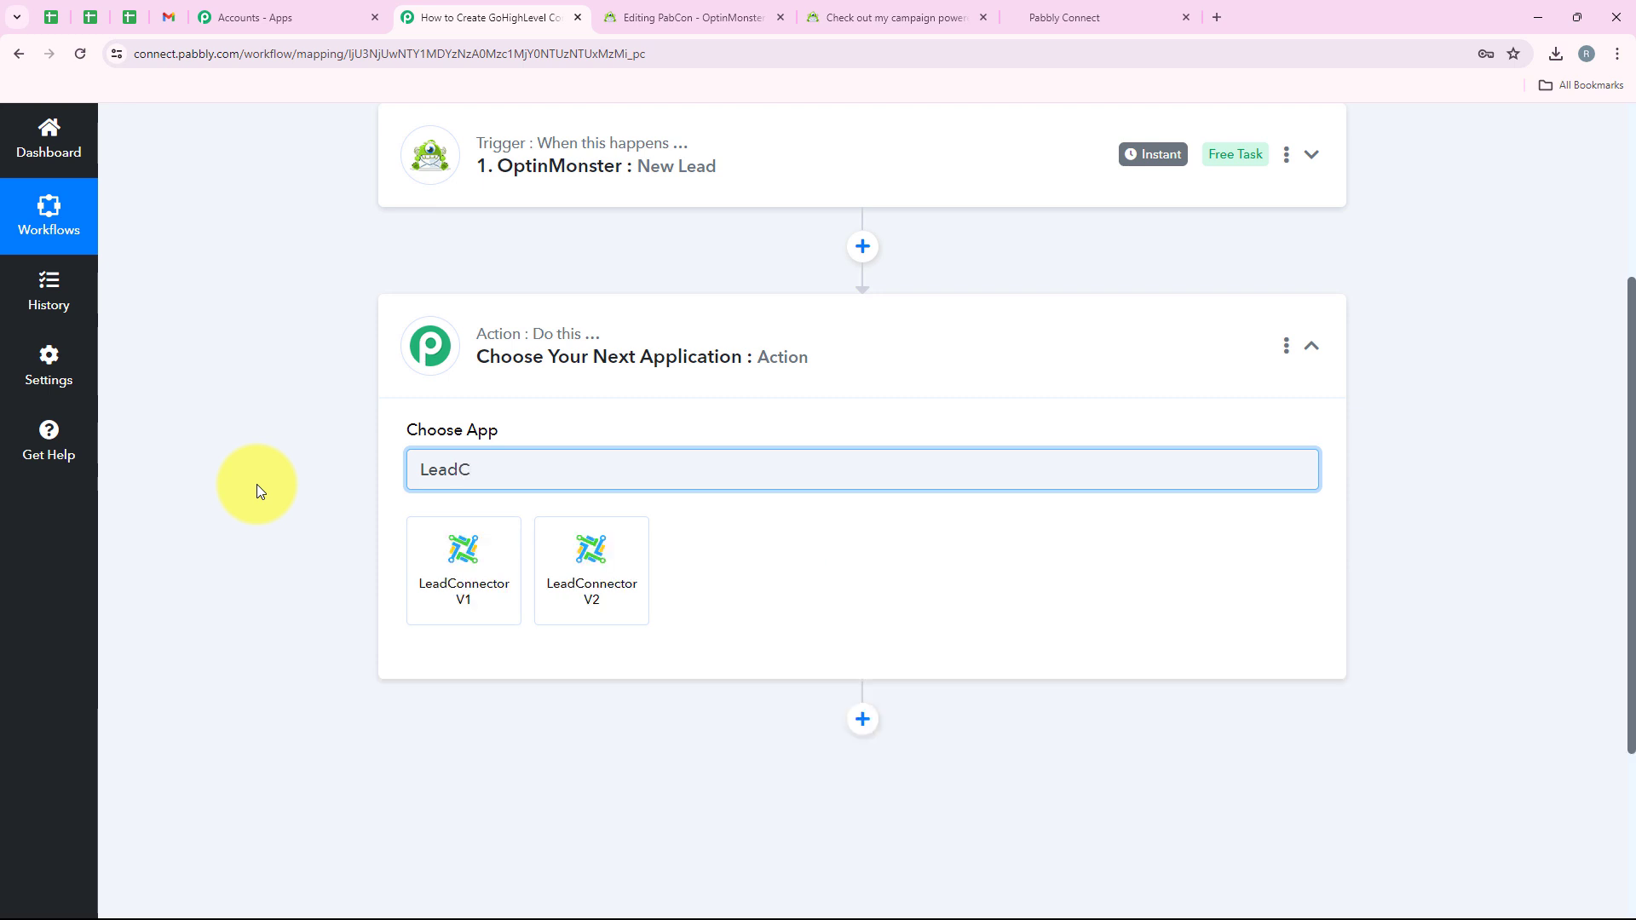
type("onnector")
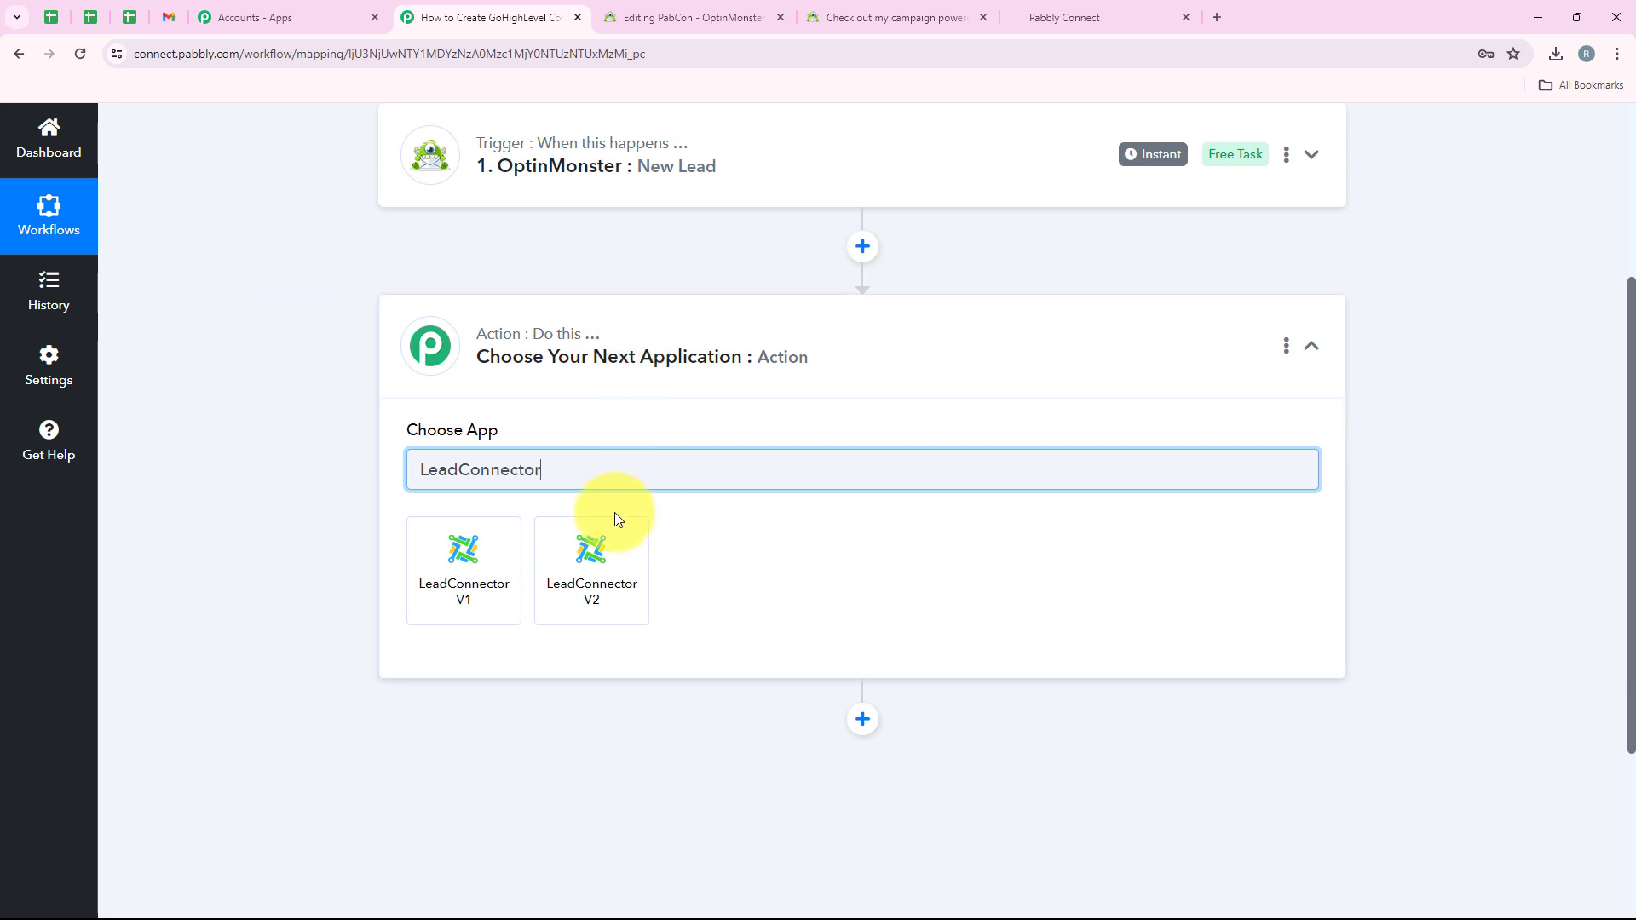
left_click(610, 554)
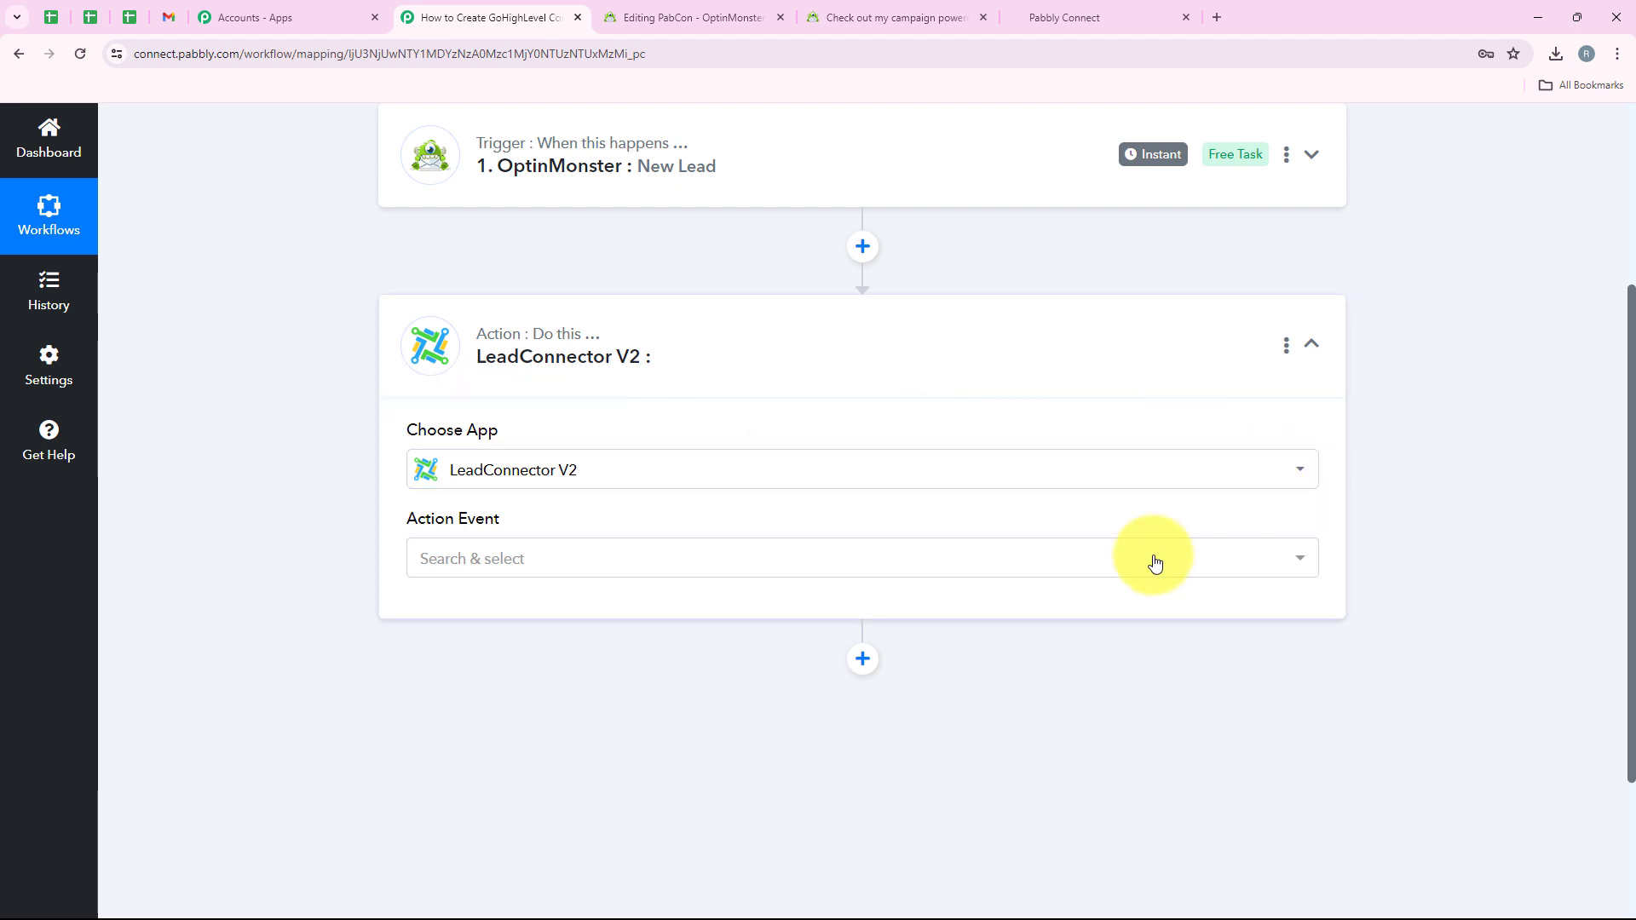
left_click(577, 562)
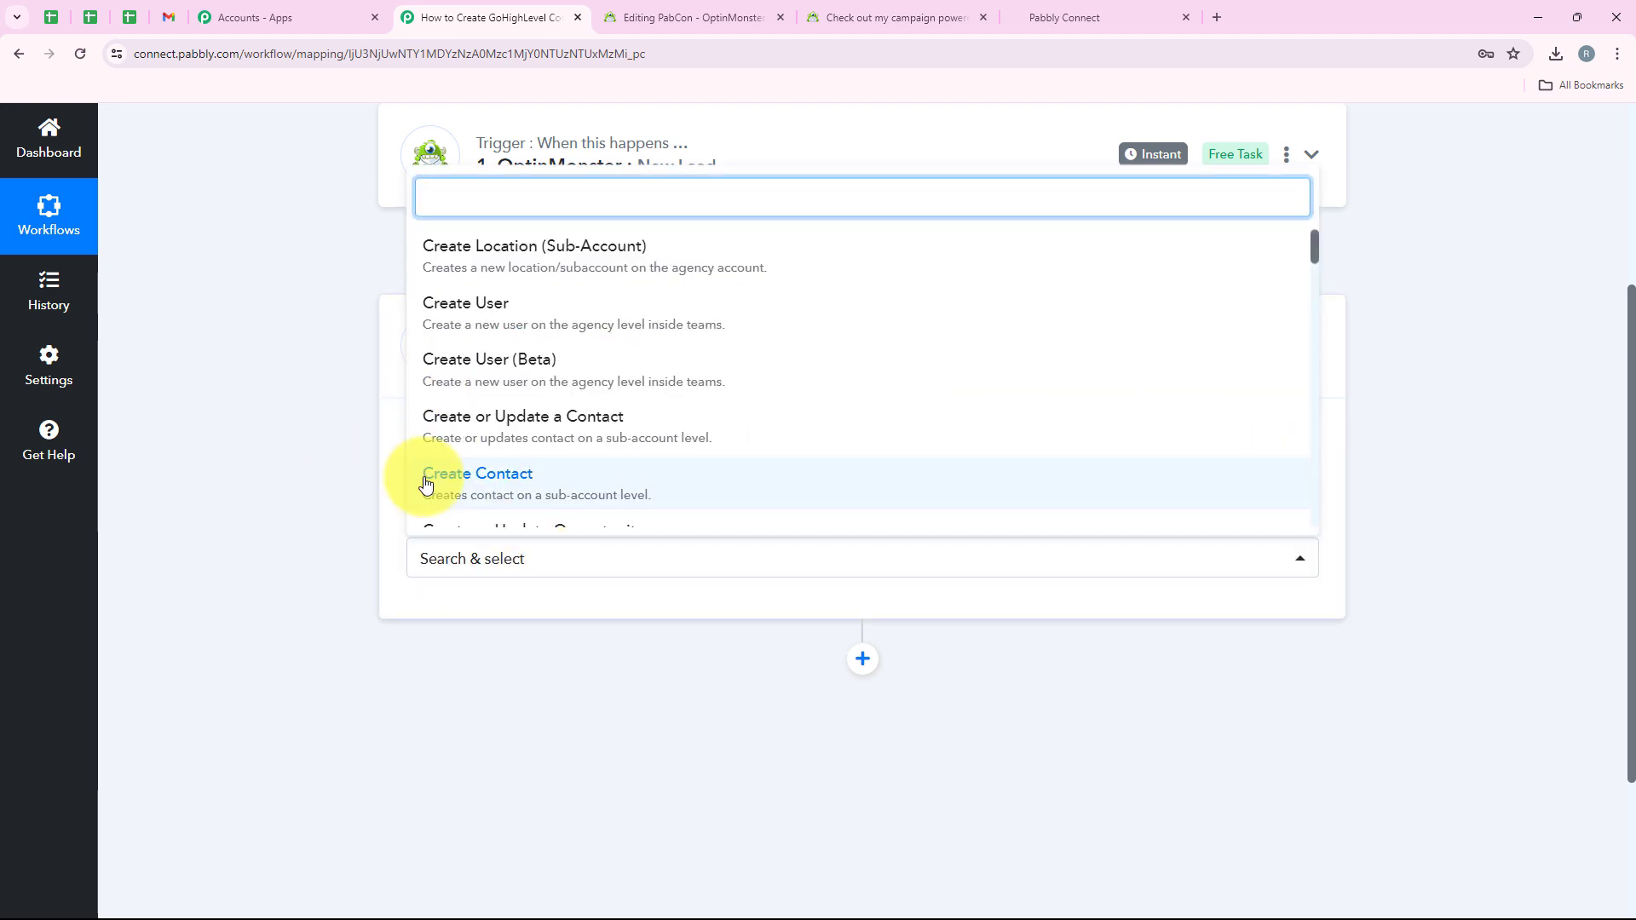
left_click(426, 484)
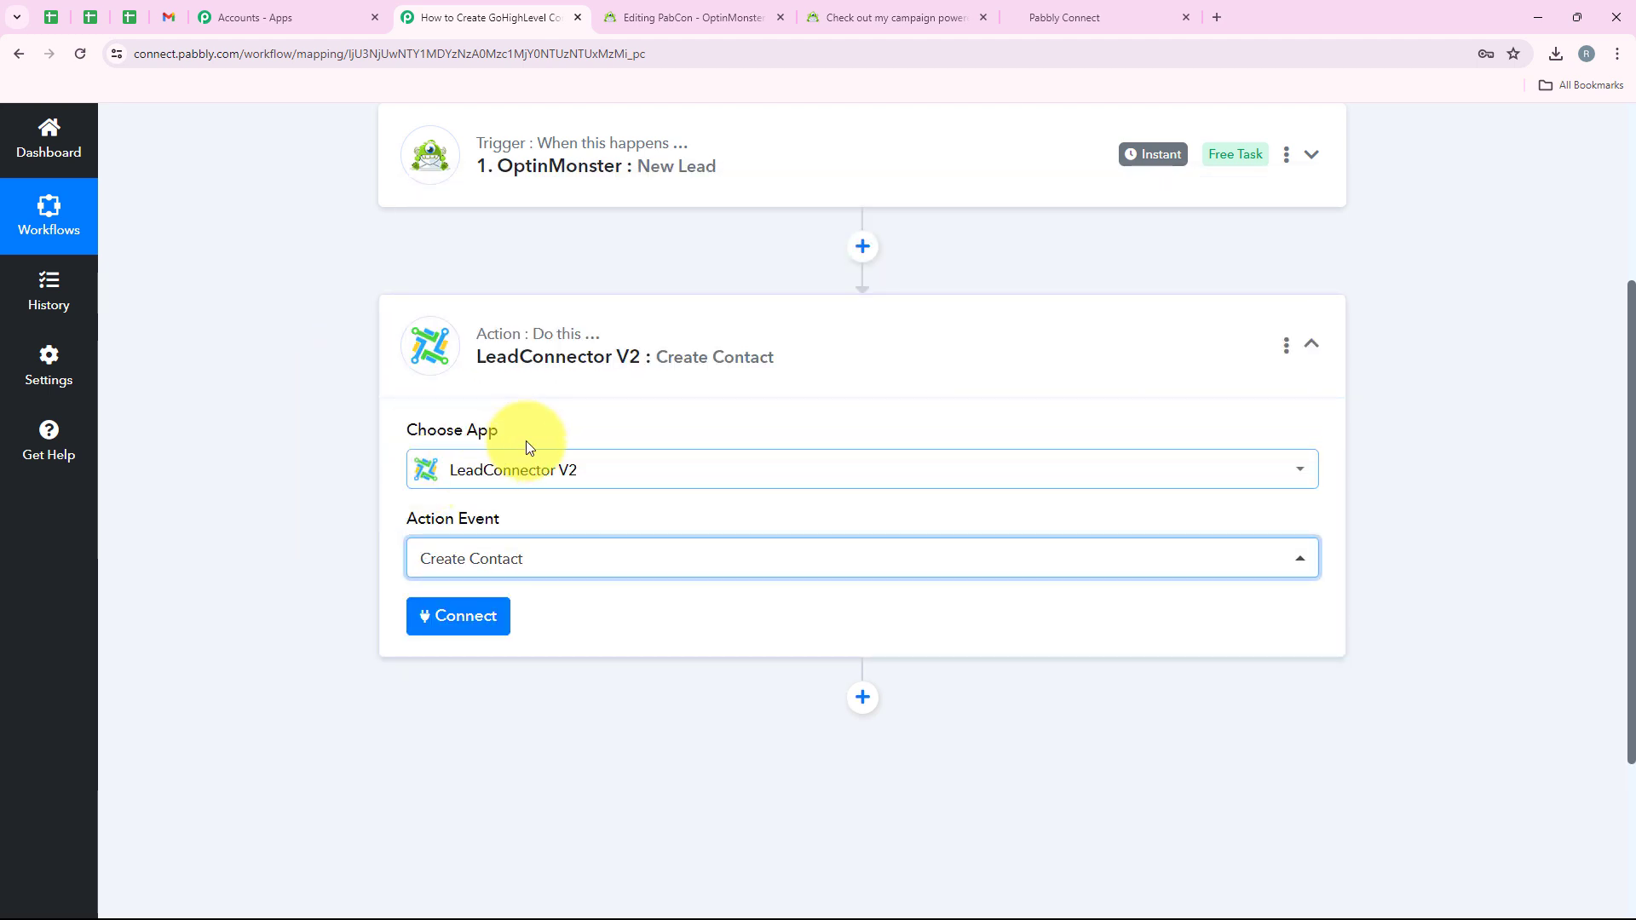
Step: Connect a new LeadConnector V2 account to the Create Contact action, authorizing it with the chosen GoHighLevel sub-account
left_click(493, 638)
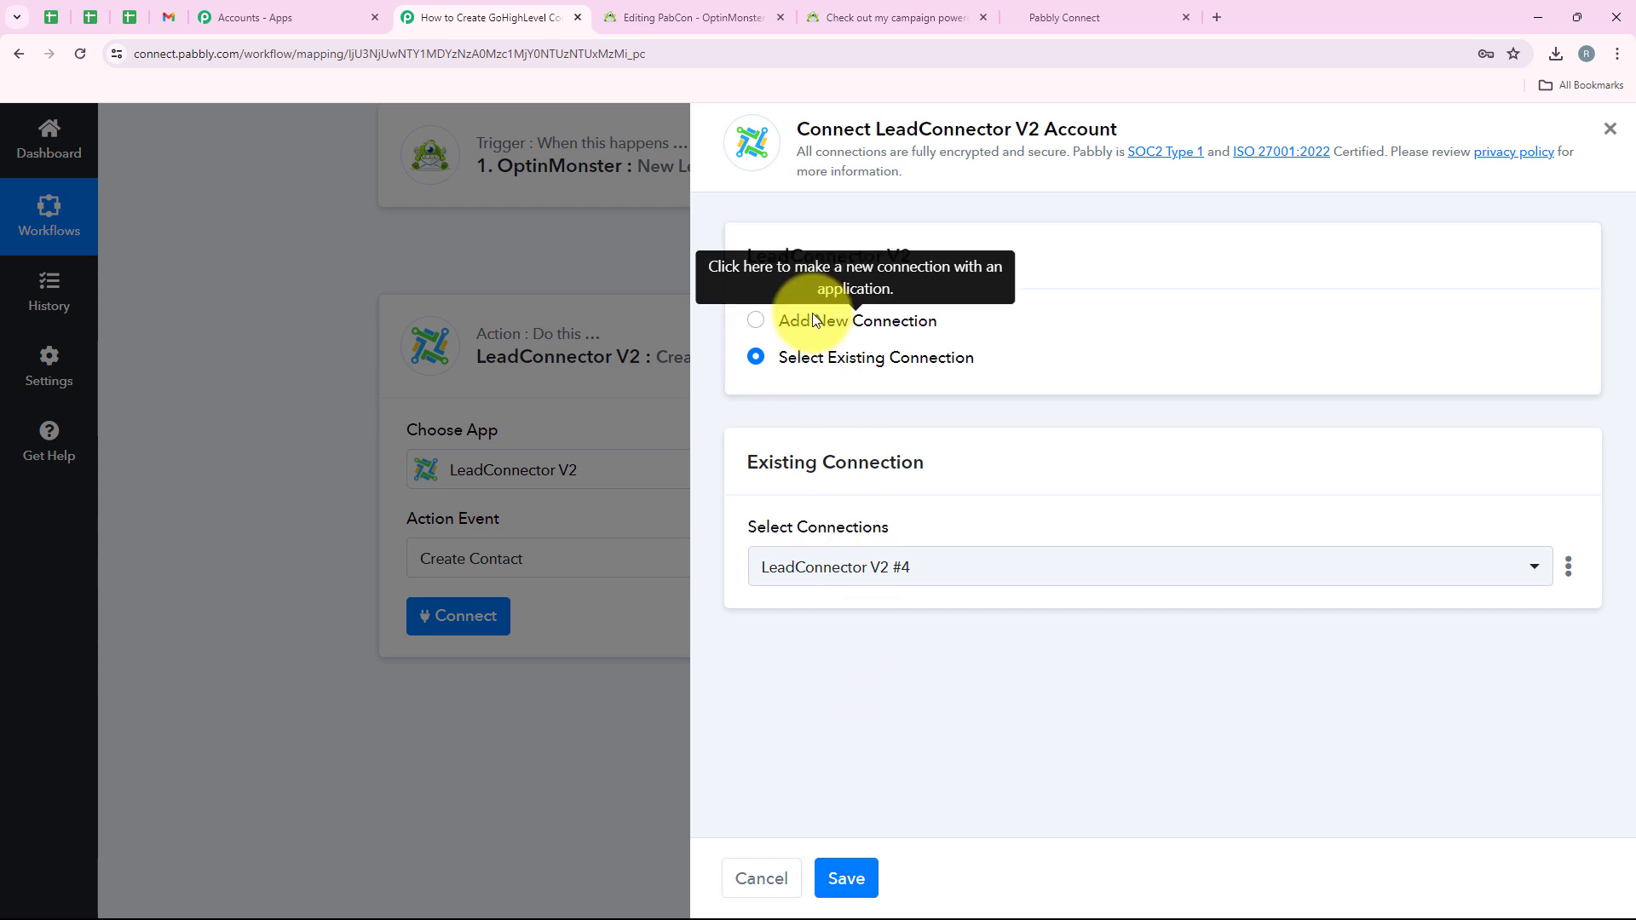
left_click(757, 318)
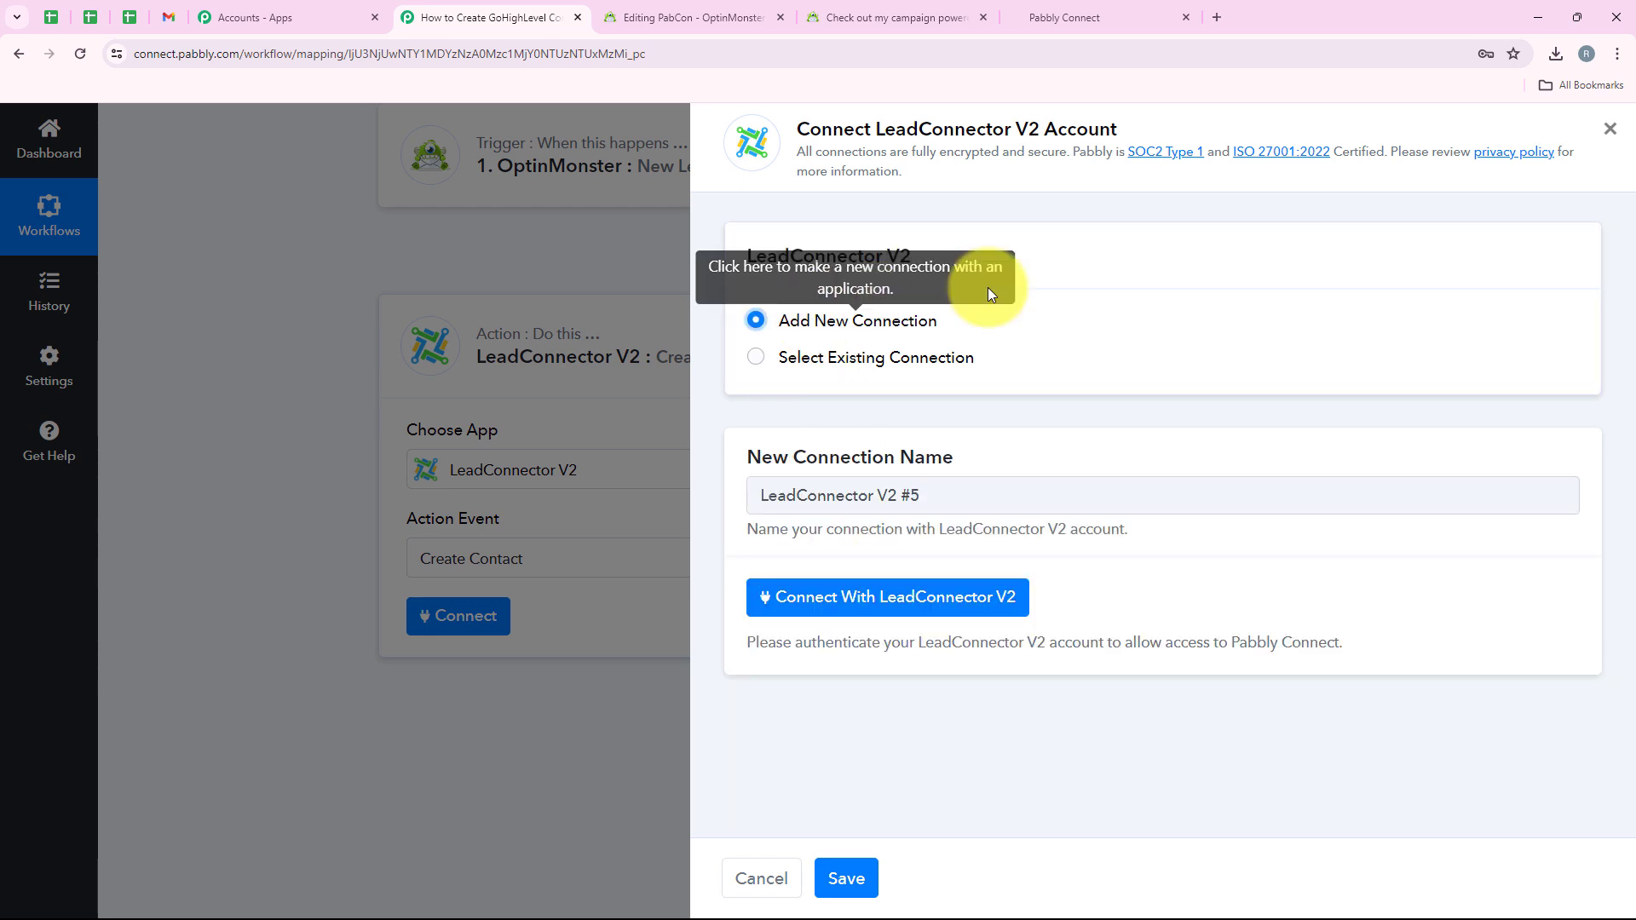
left_click(940, 595)
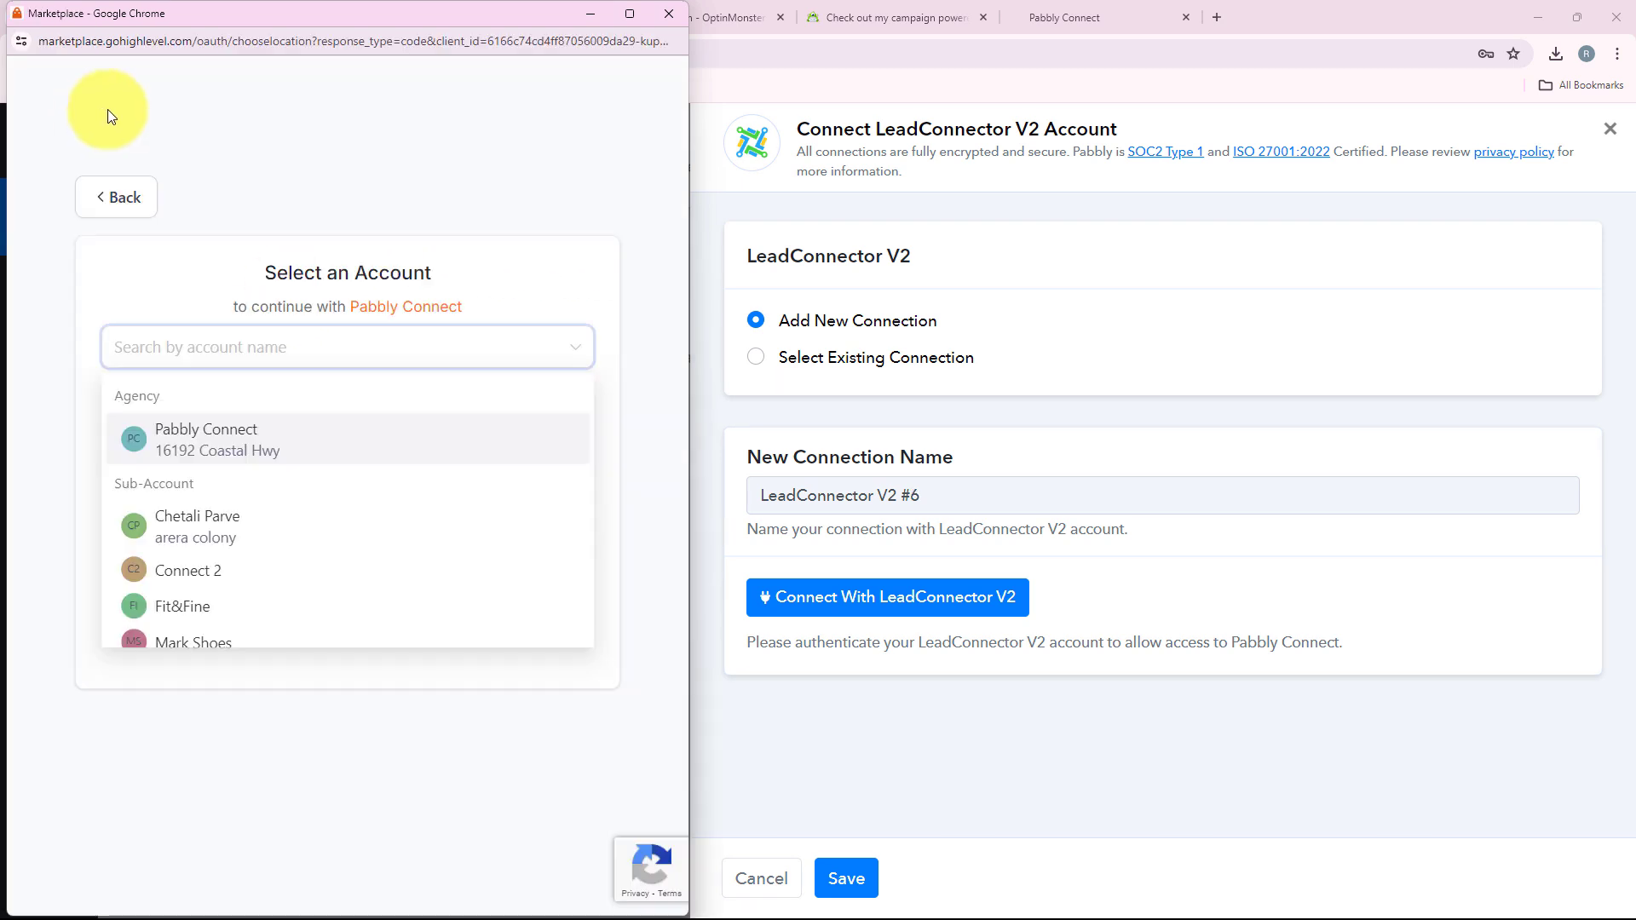
scroll(290, 507, "down", 6)
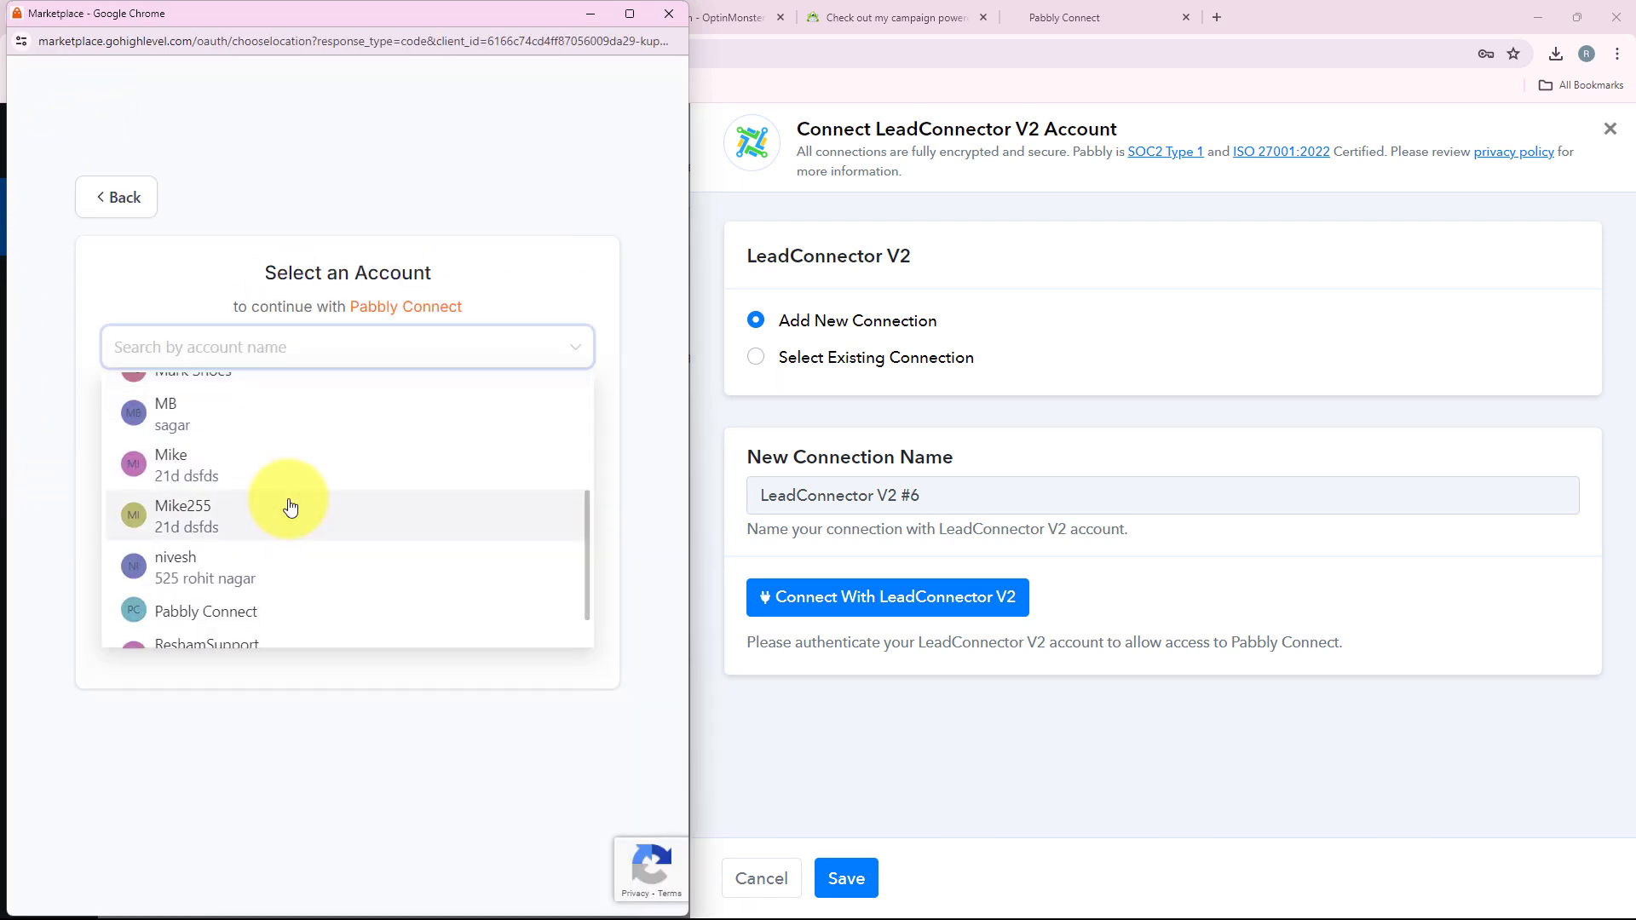
left_click(290, 521)
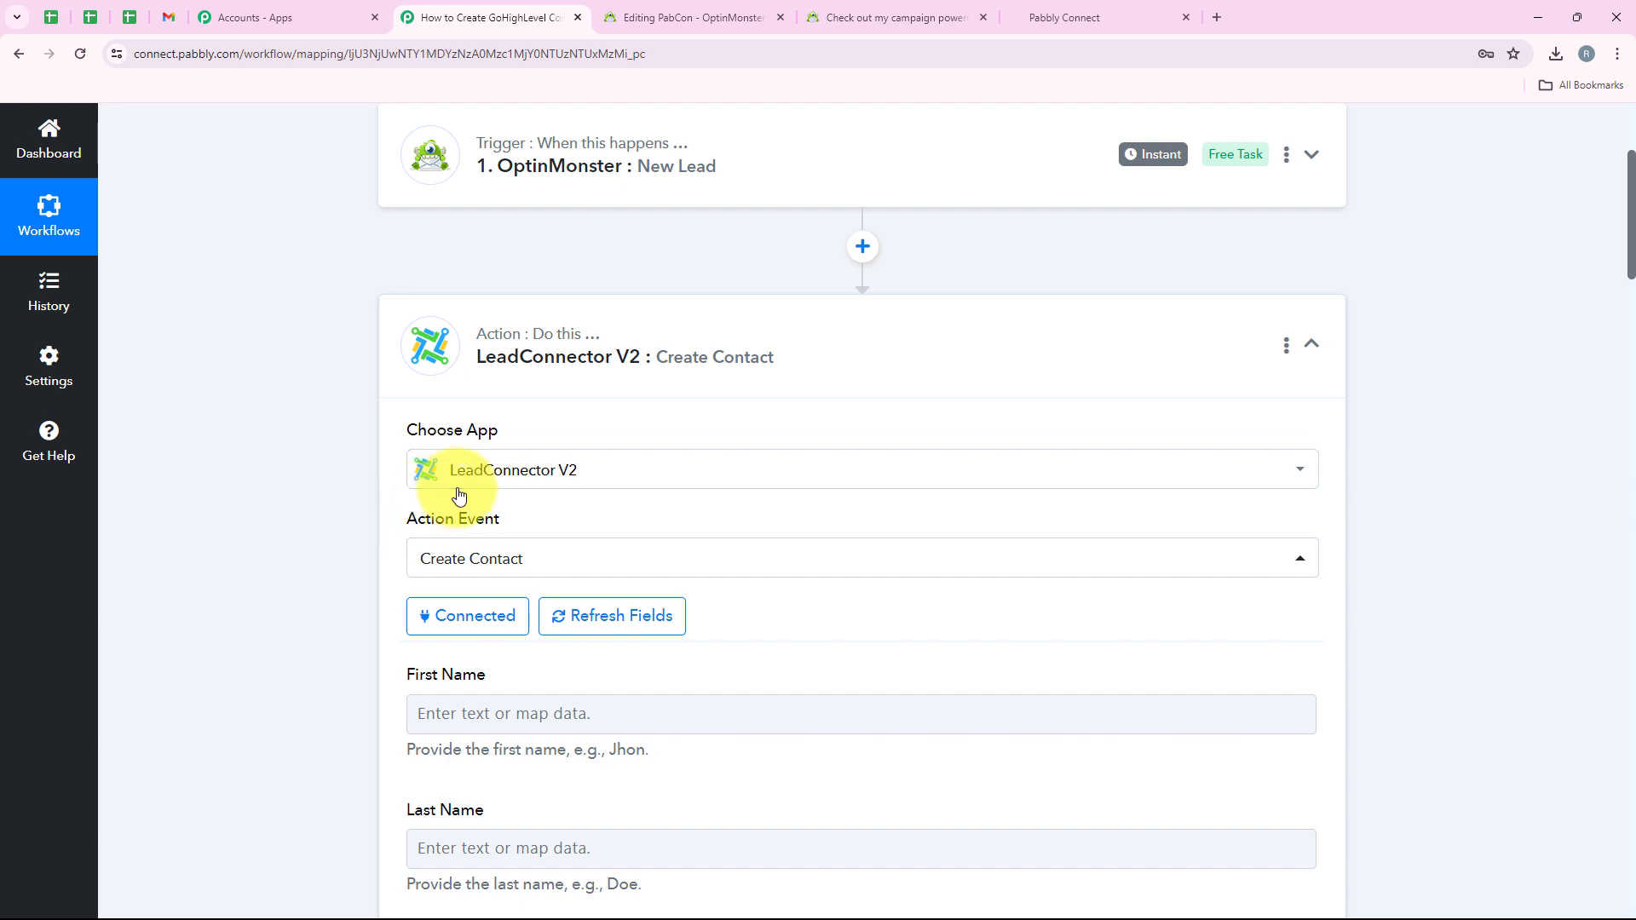
Step: Try filling the contact's First Name with the fixed text Demo, then clear the field
scroll(293, 385, "down", 4)
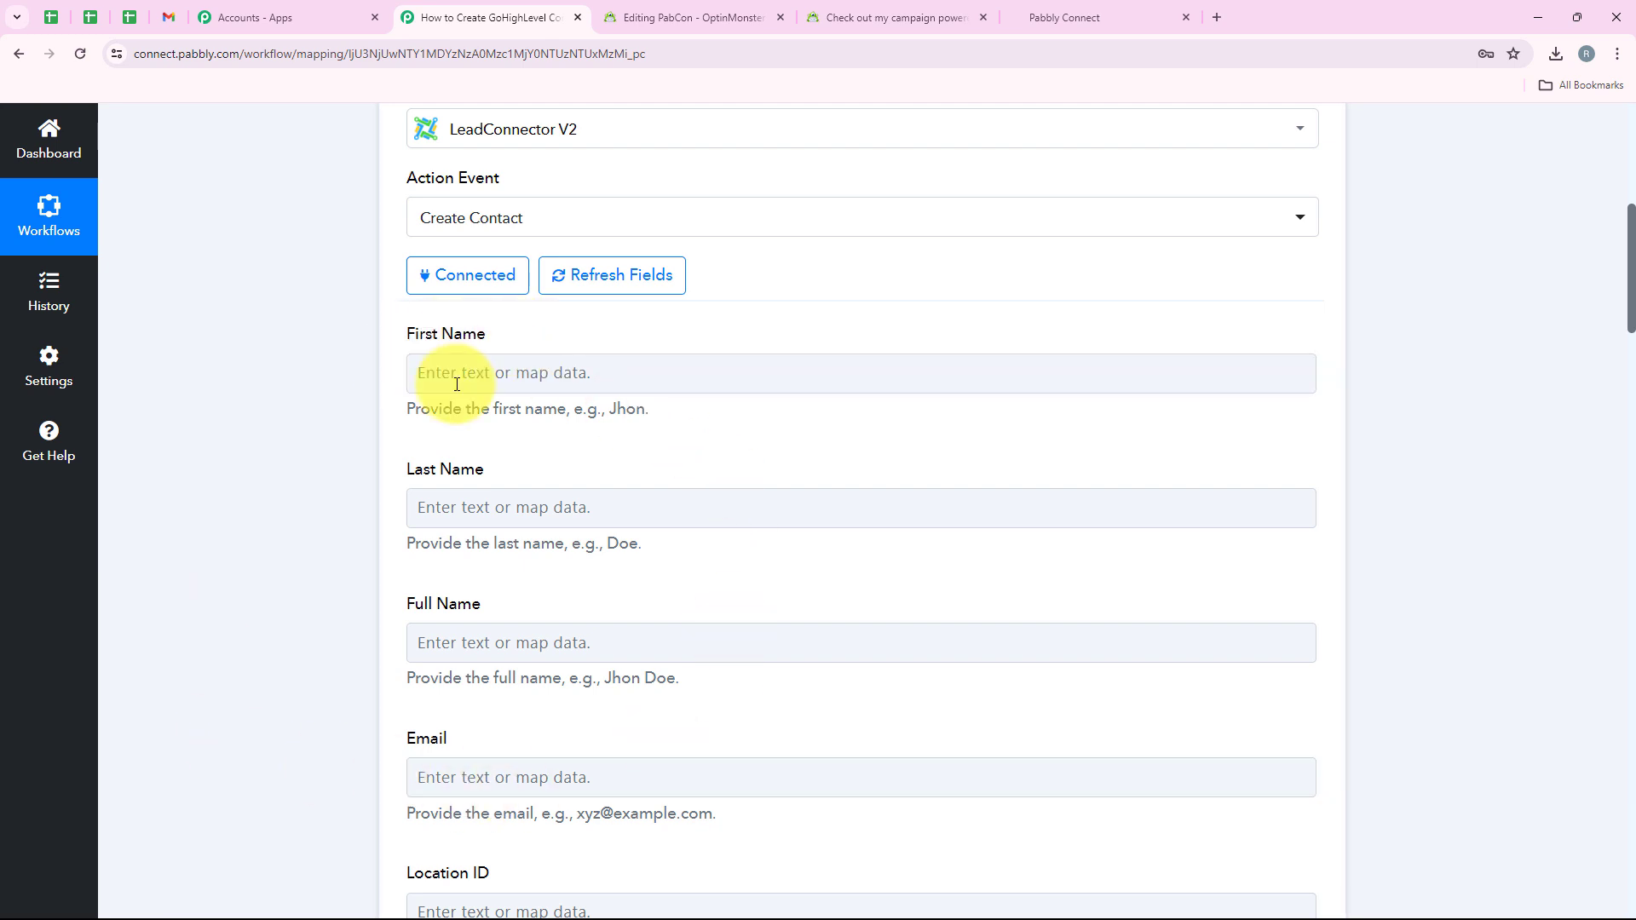
scroll(1051, 666, "down", 2)
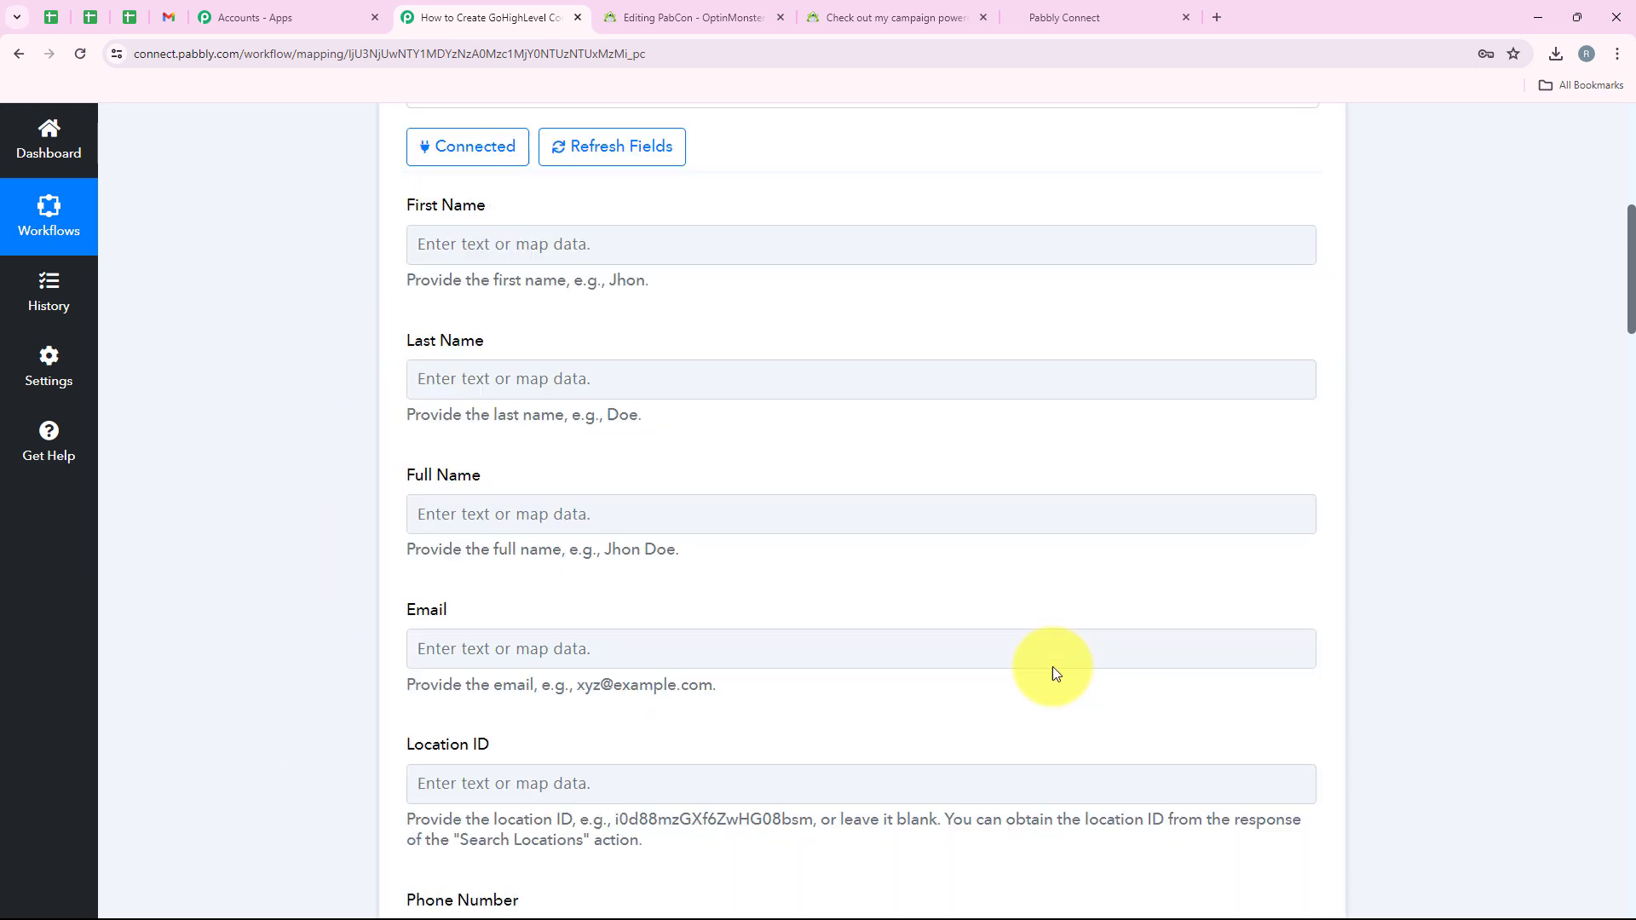
left_click(595, 216)
scroll(414, 492, "up", 2)
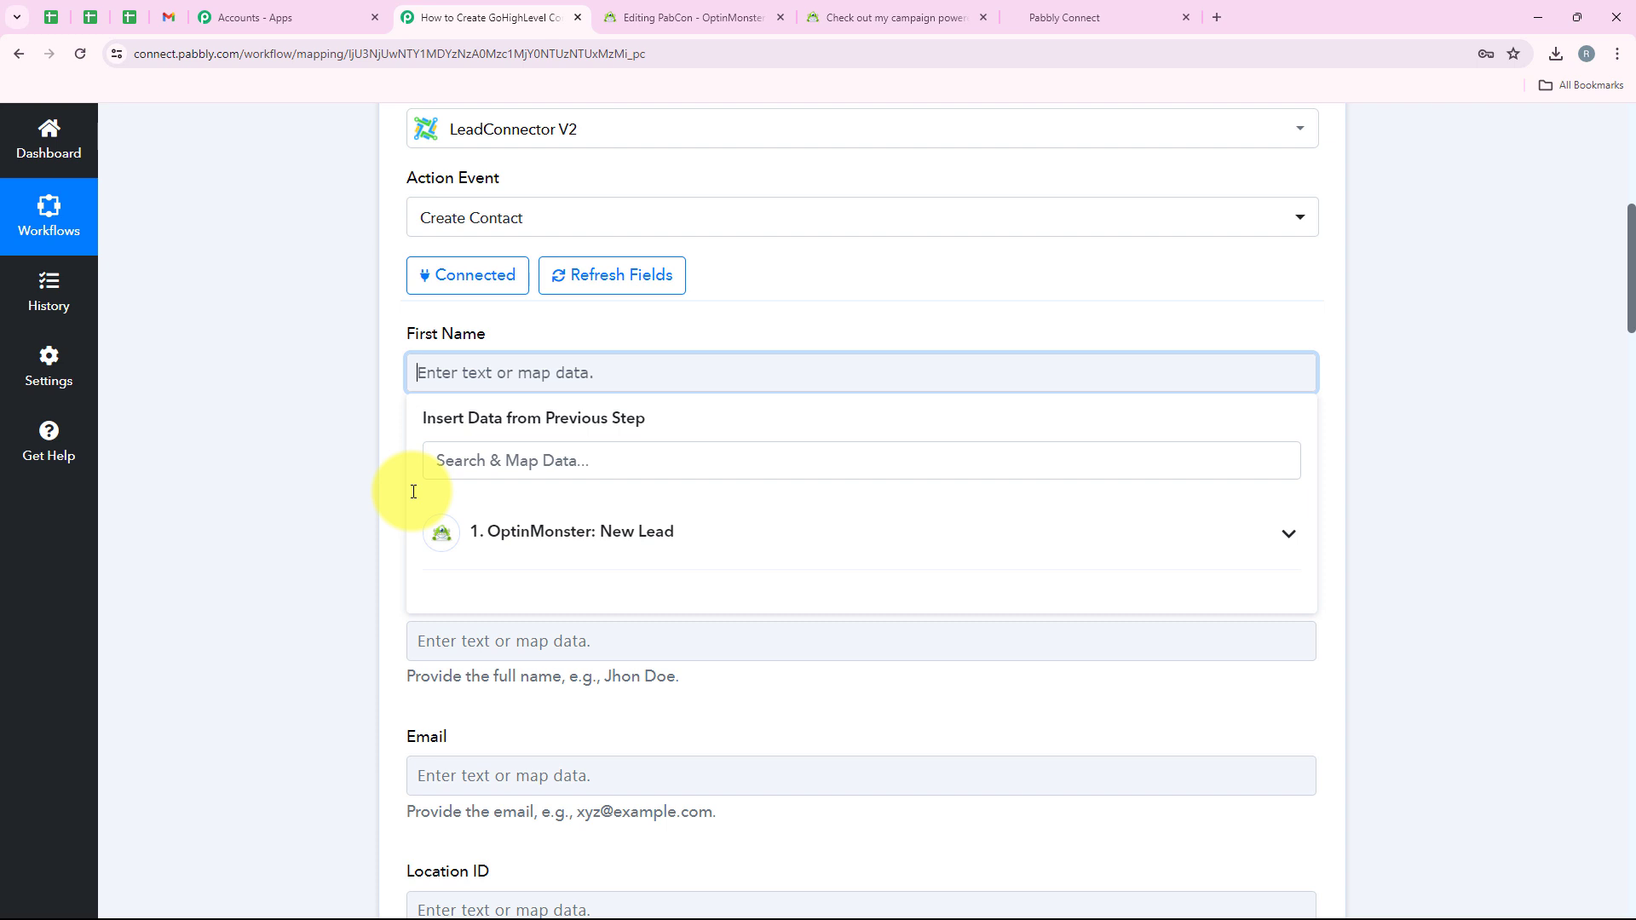
left_click(266, 421)
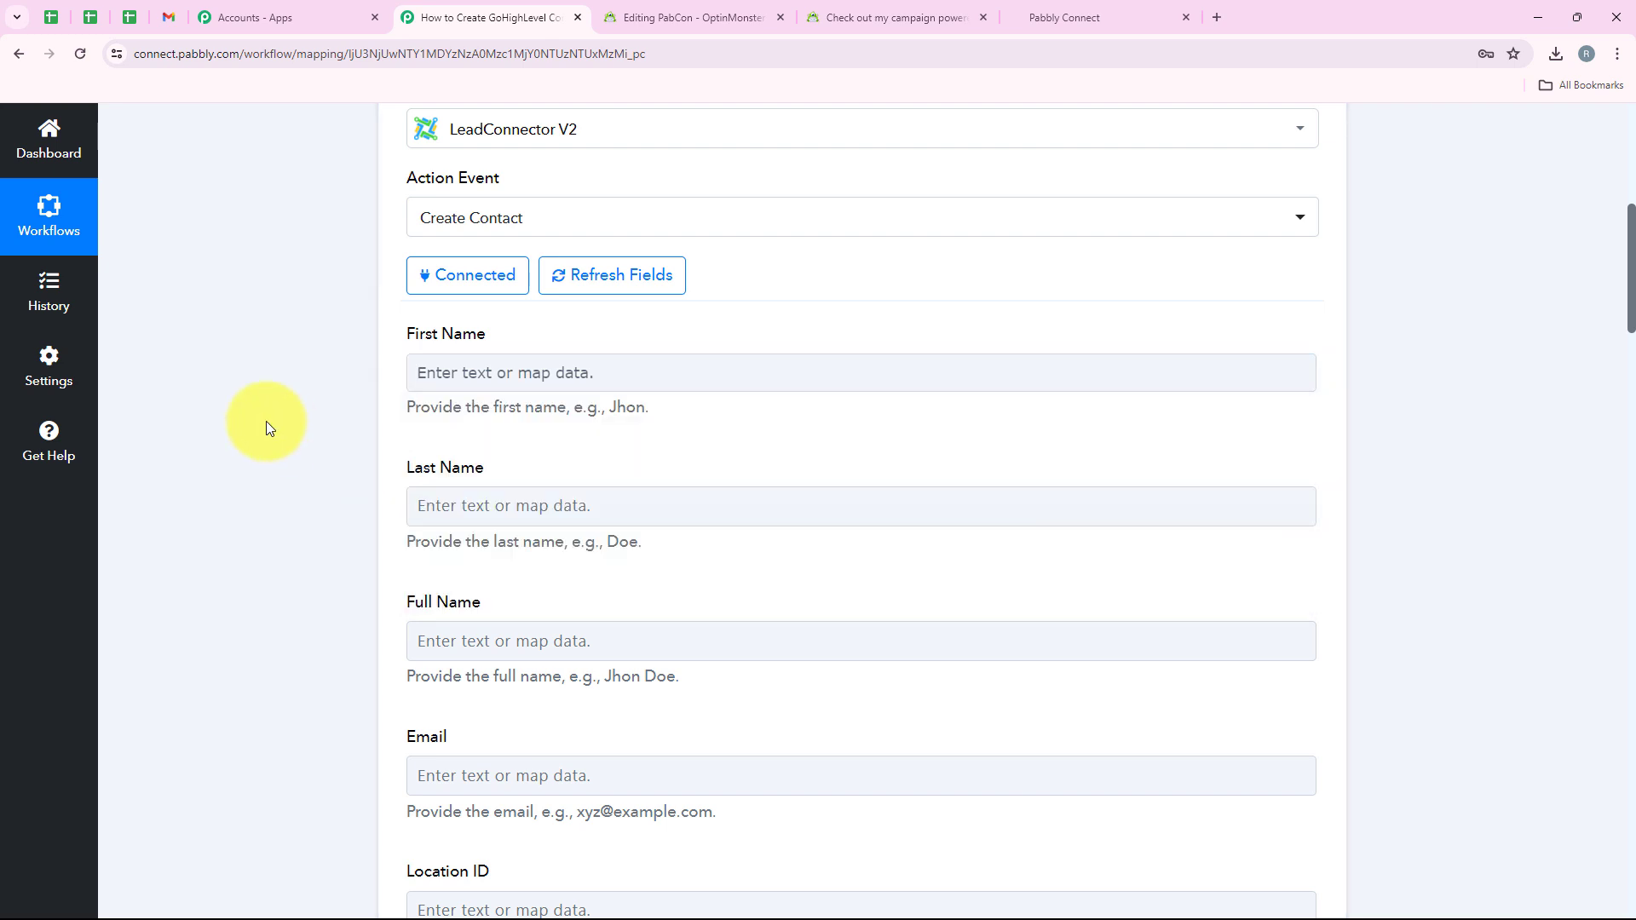
left_click(618, 364)
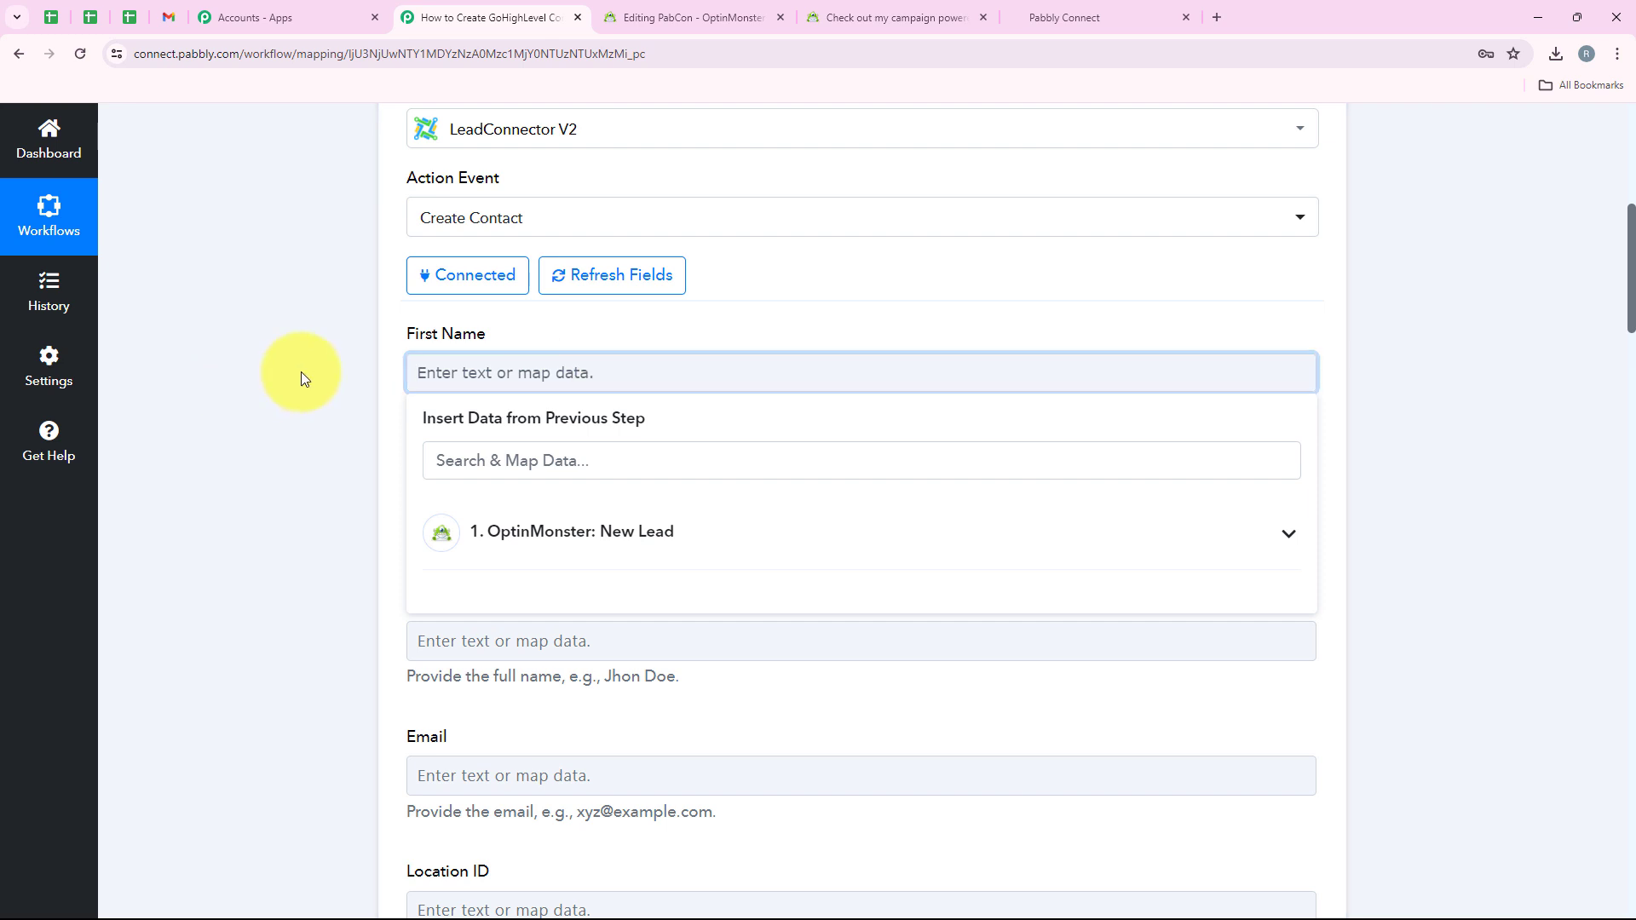
left_click(299, 372)
left_click(610, 371)
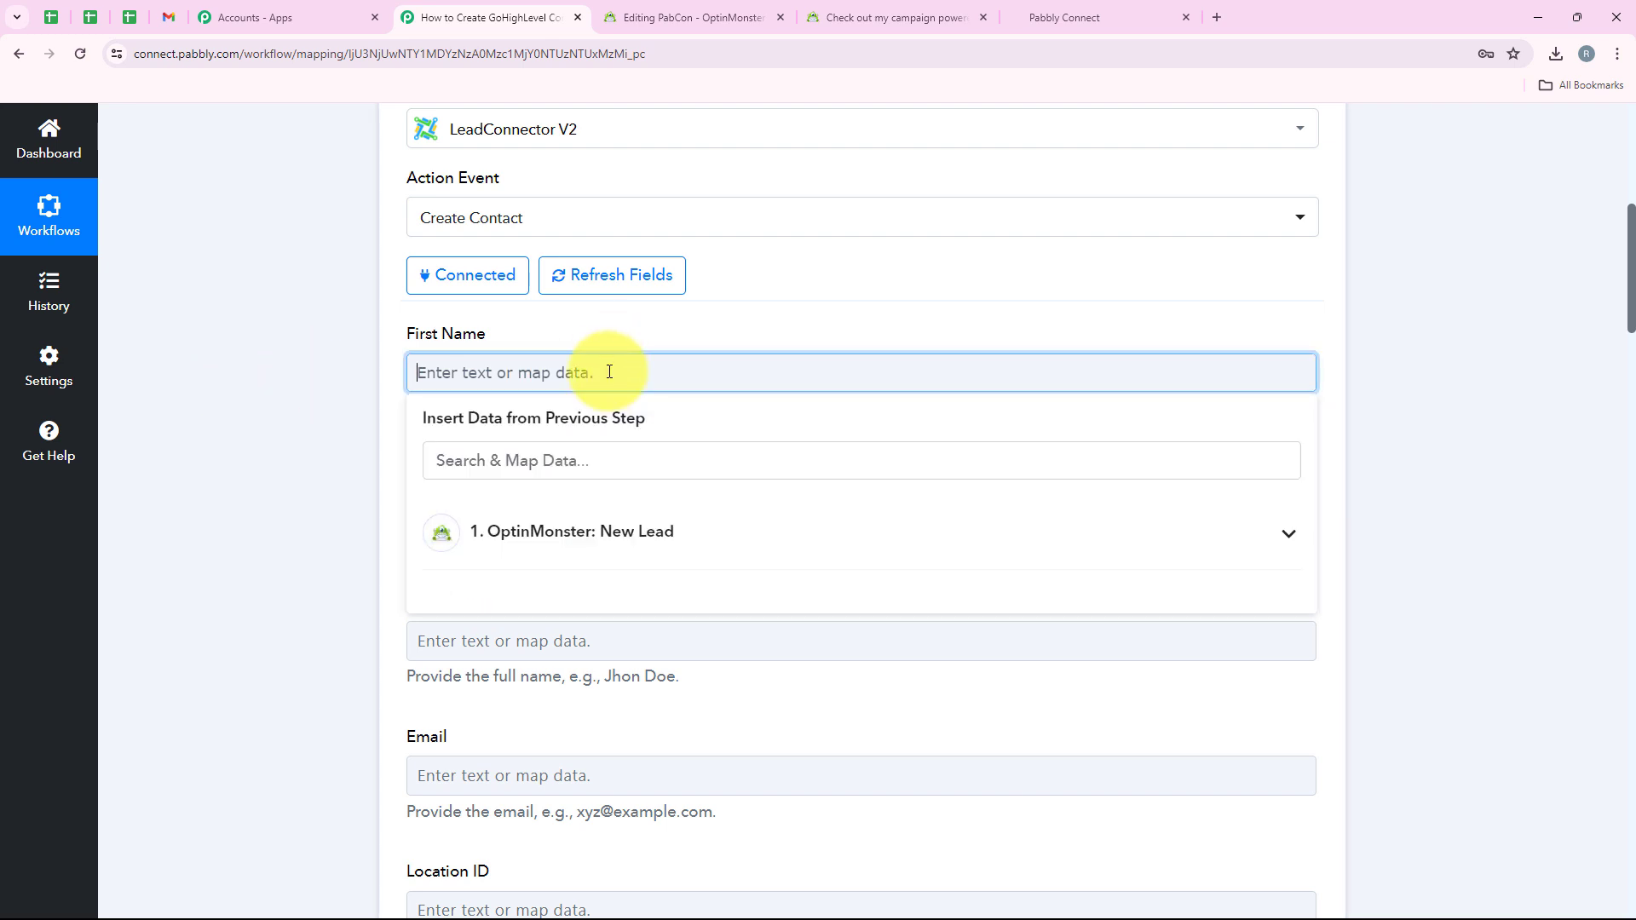
type("Demo")
left_click(380, 467)
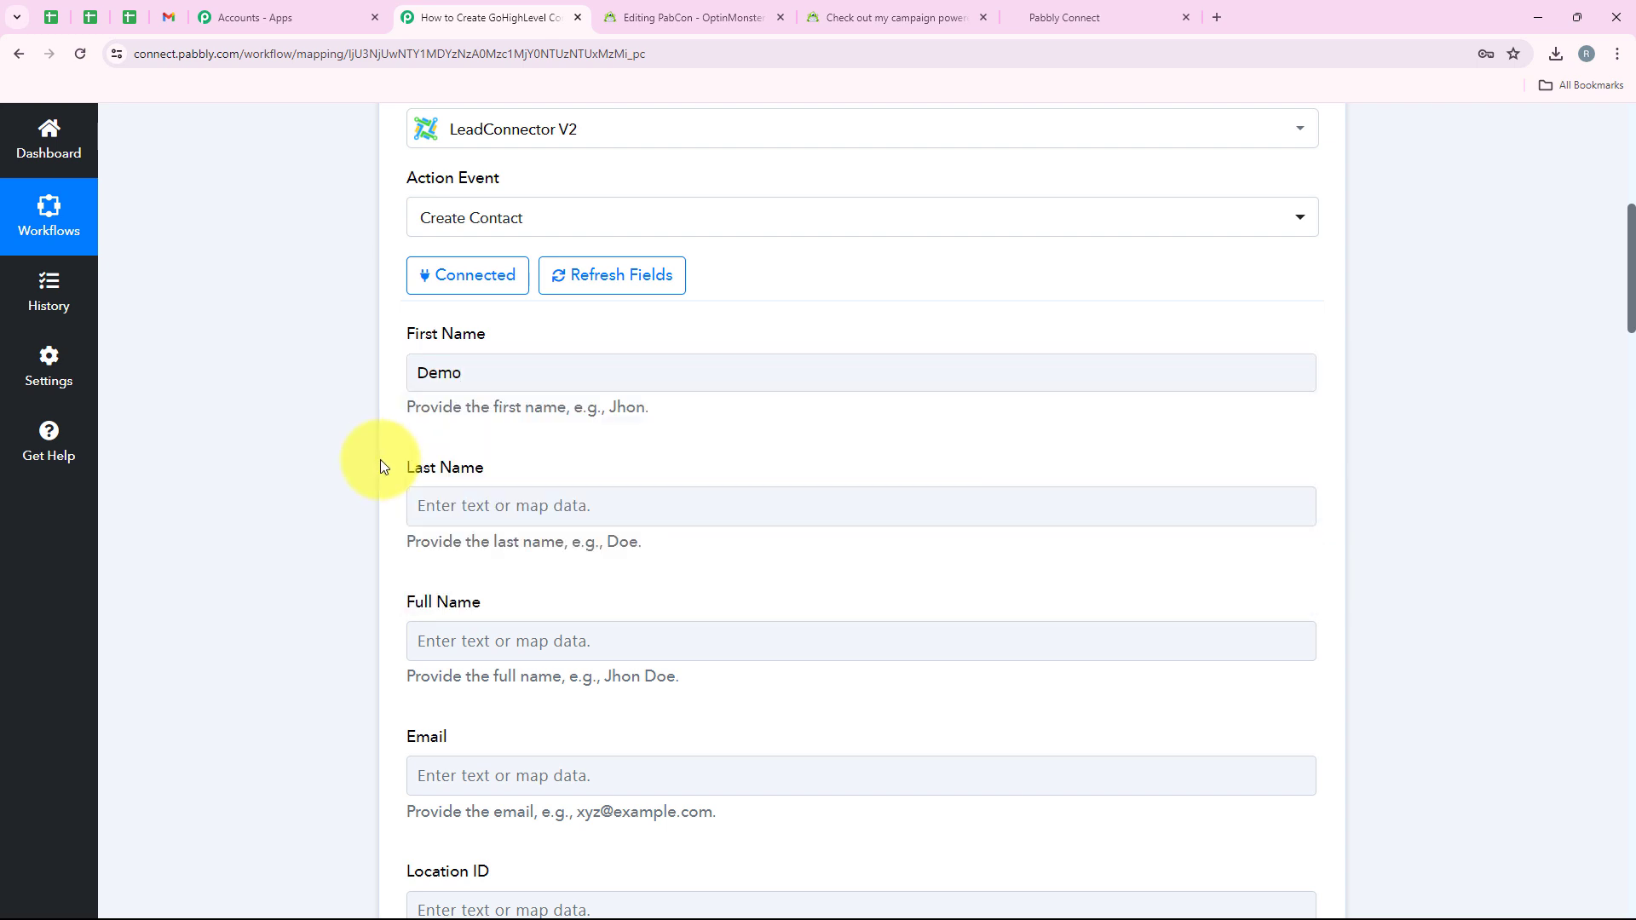
left_click(454, 372)
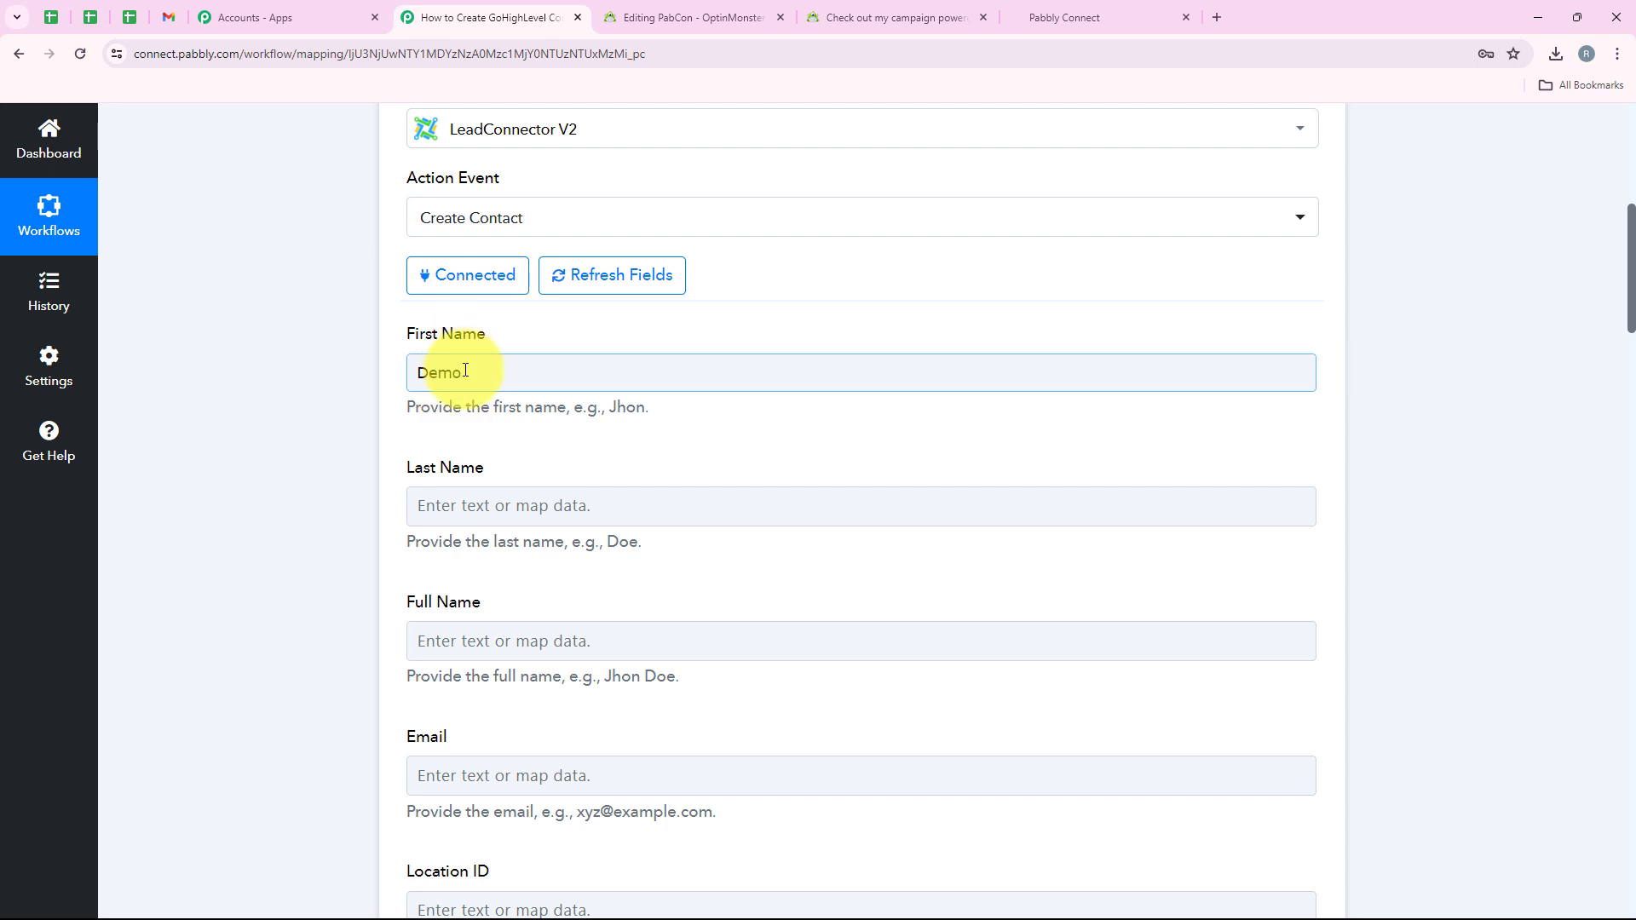
double_click(456, 373)
key("BackSpace")
Step: Search the OptinMonster New Lead data for First and map Lead FirstName to the First Name field
left_click(533, 529)
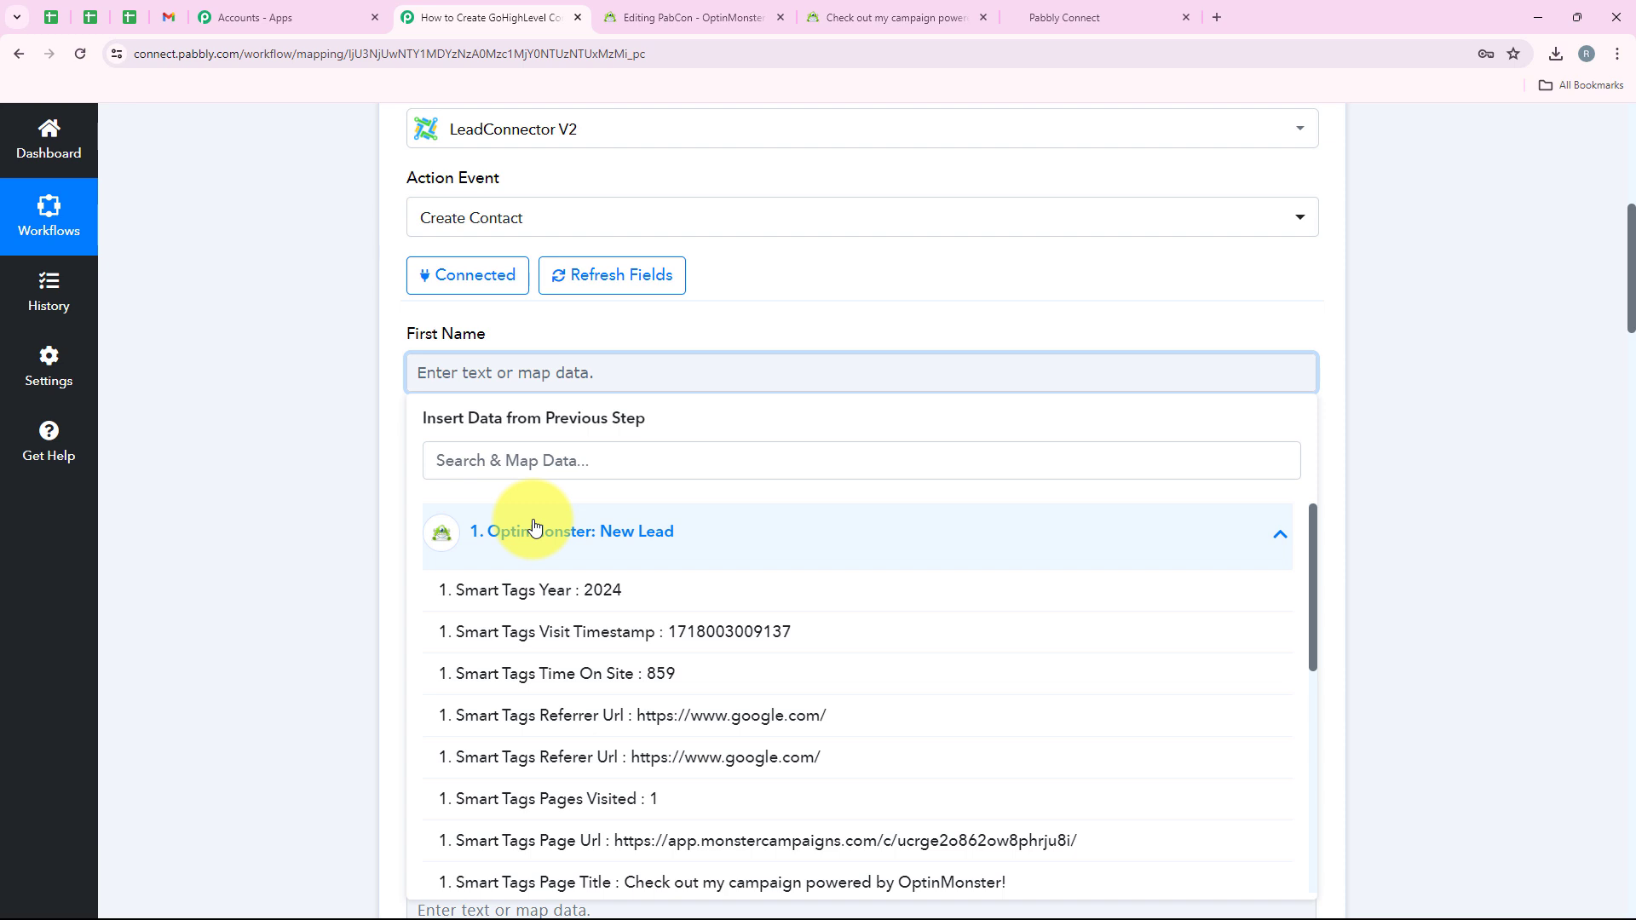
left_click(518, 463)
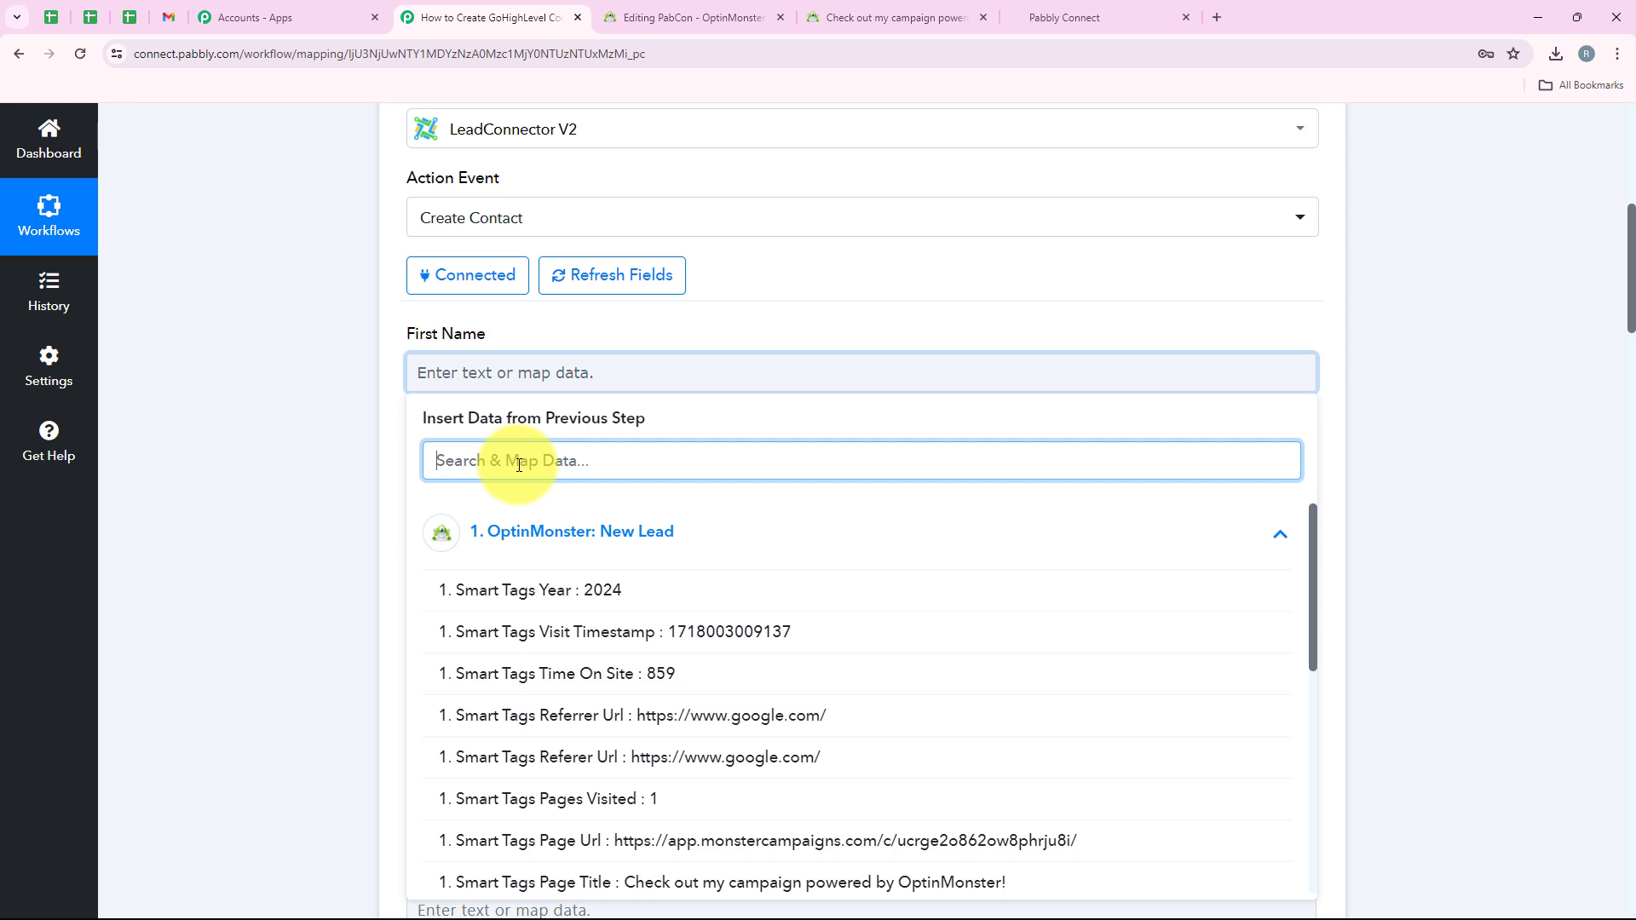
type("First")
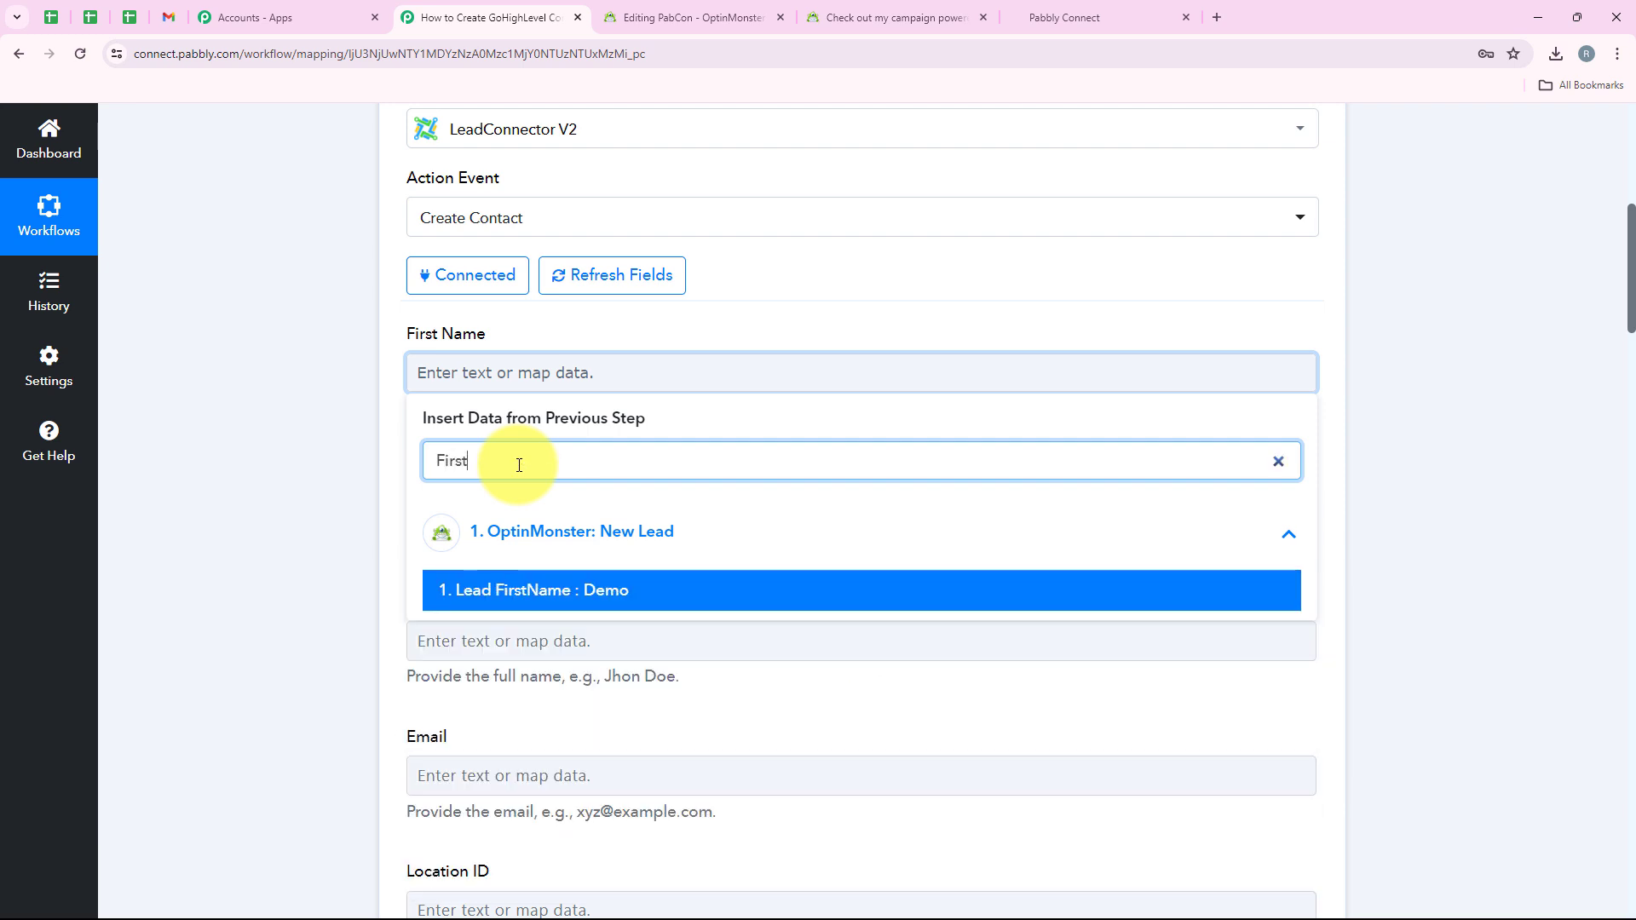
left_click(621, 591)
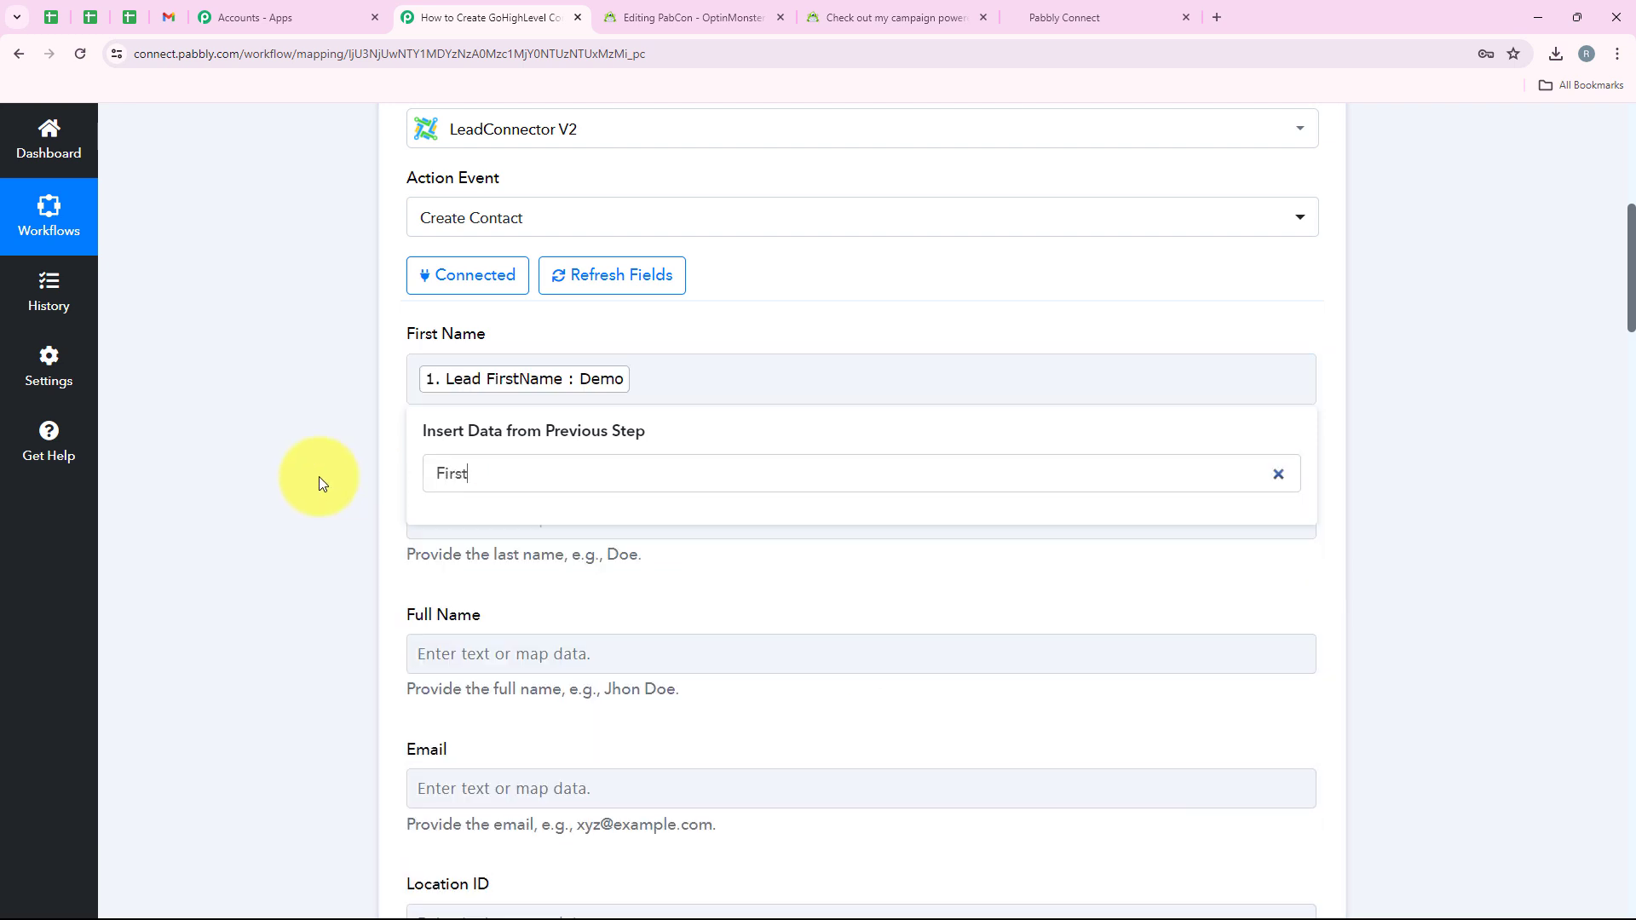
Step: Search the previous step's data for Last and map Lead LastName to the Last Name field
scroll(318, 477, "down", 2)
scroll(319, 477, "down", 1)
left_click(529, 348)
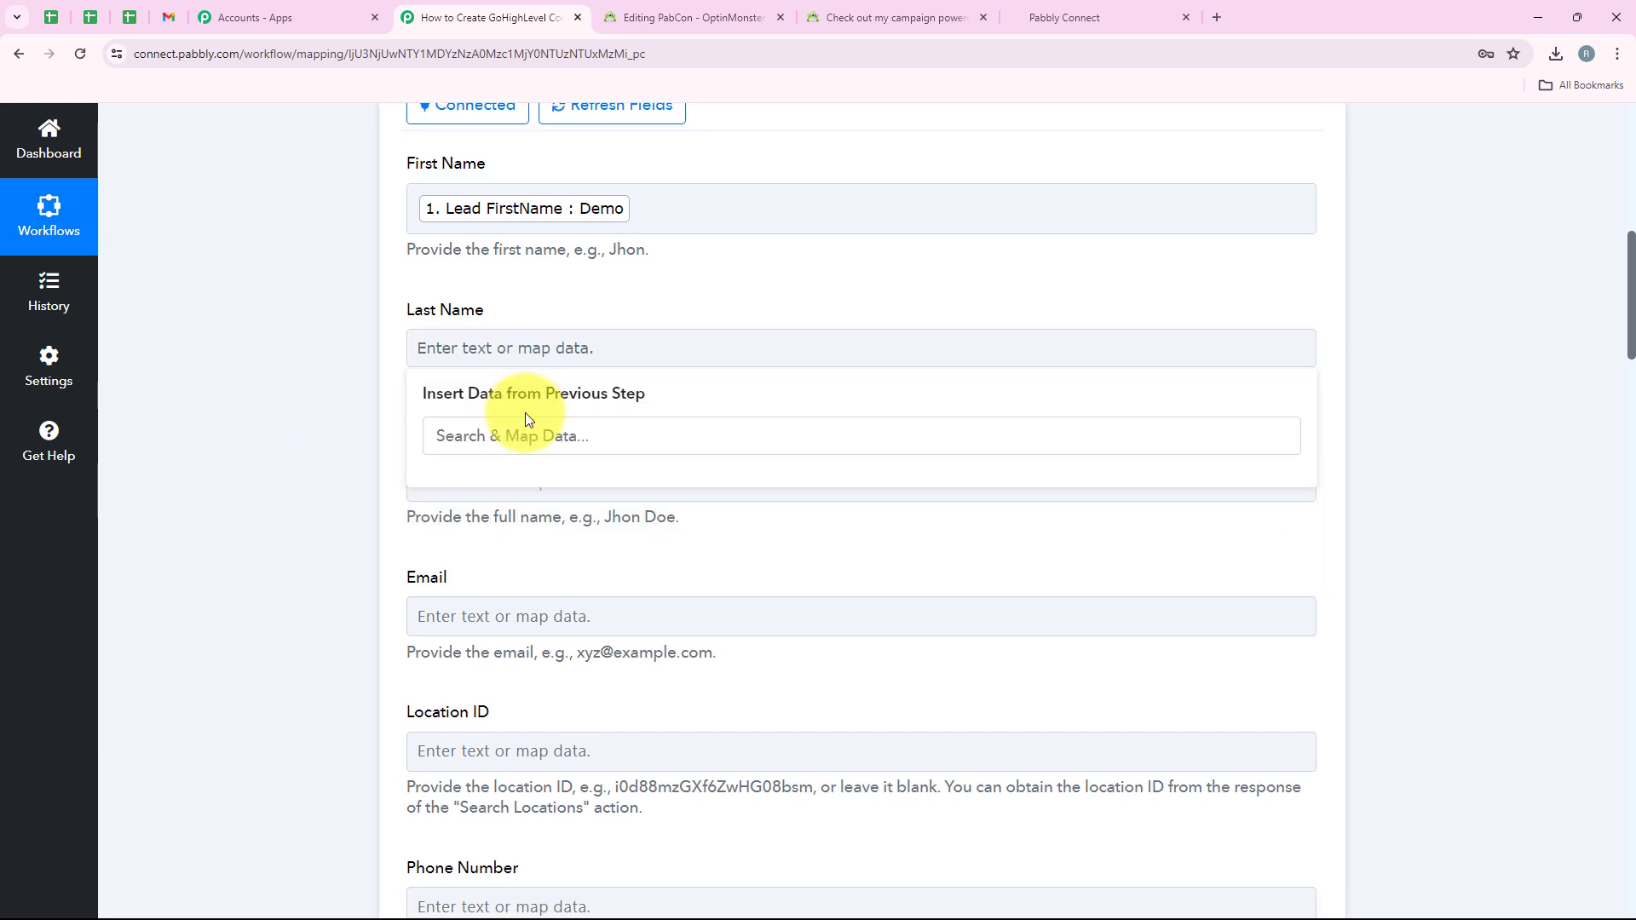
left_click(387, 369)
left_click(431, 353)
left_click(468, 419)
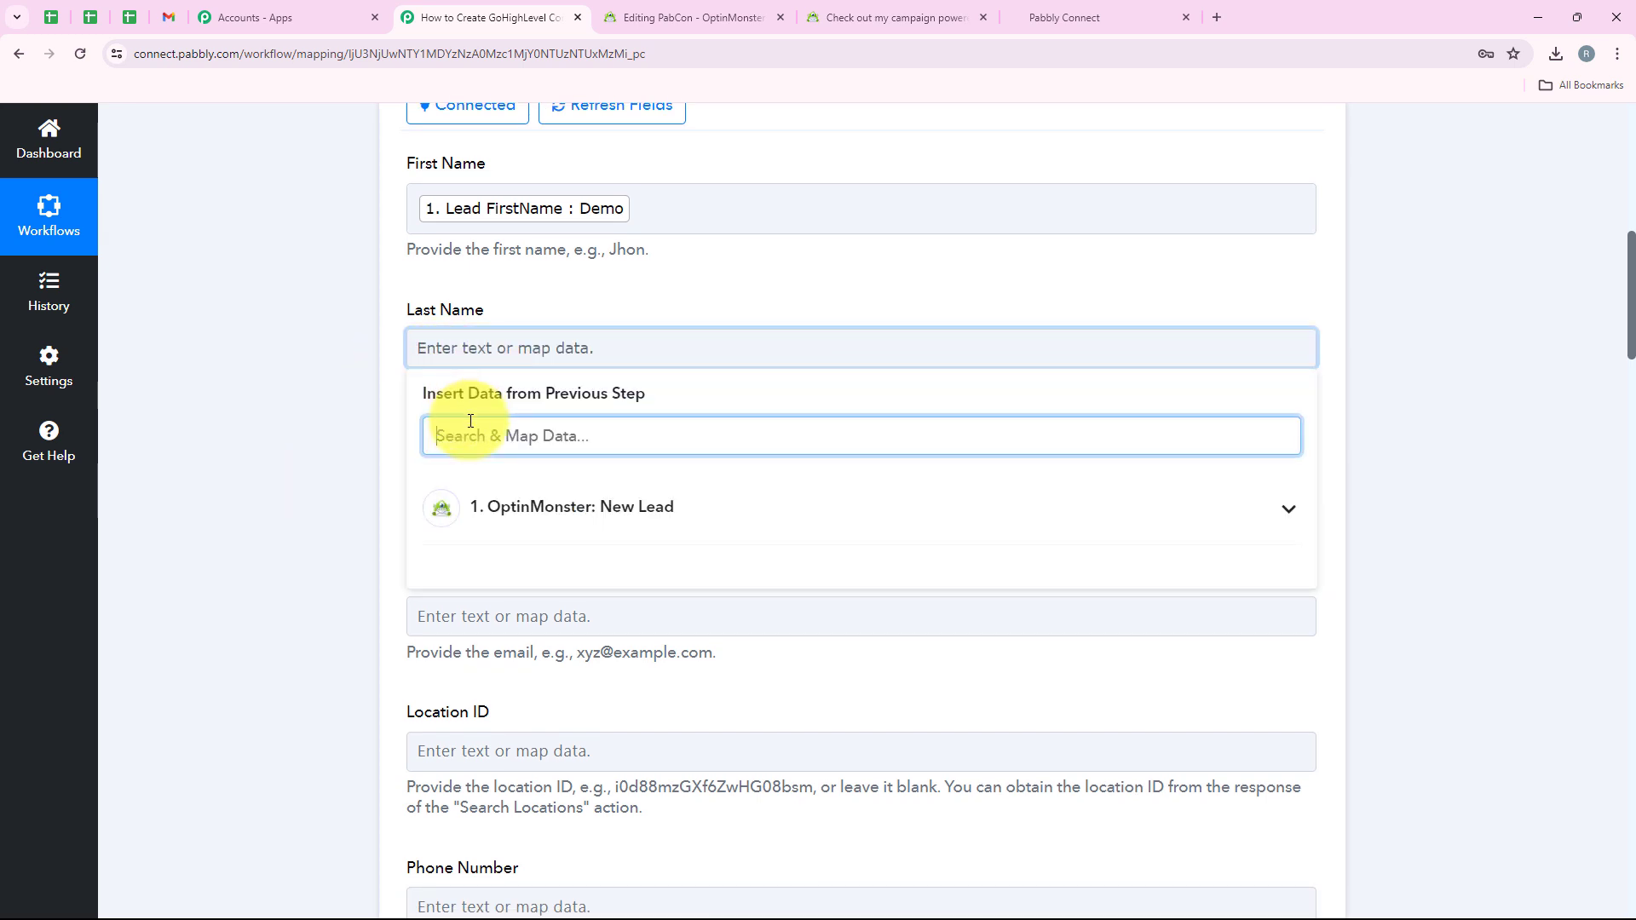
type("Last")
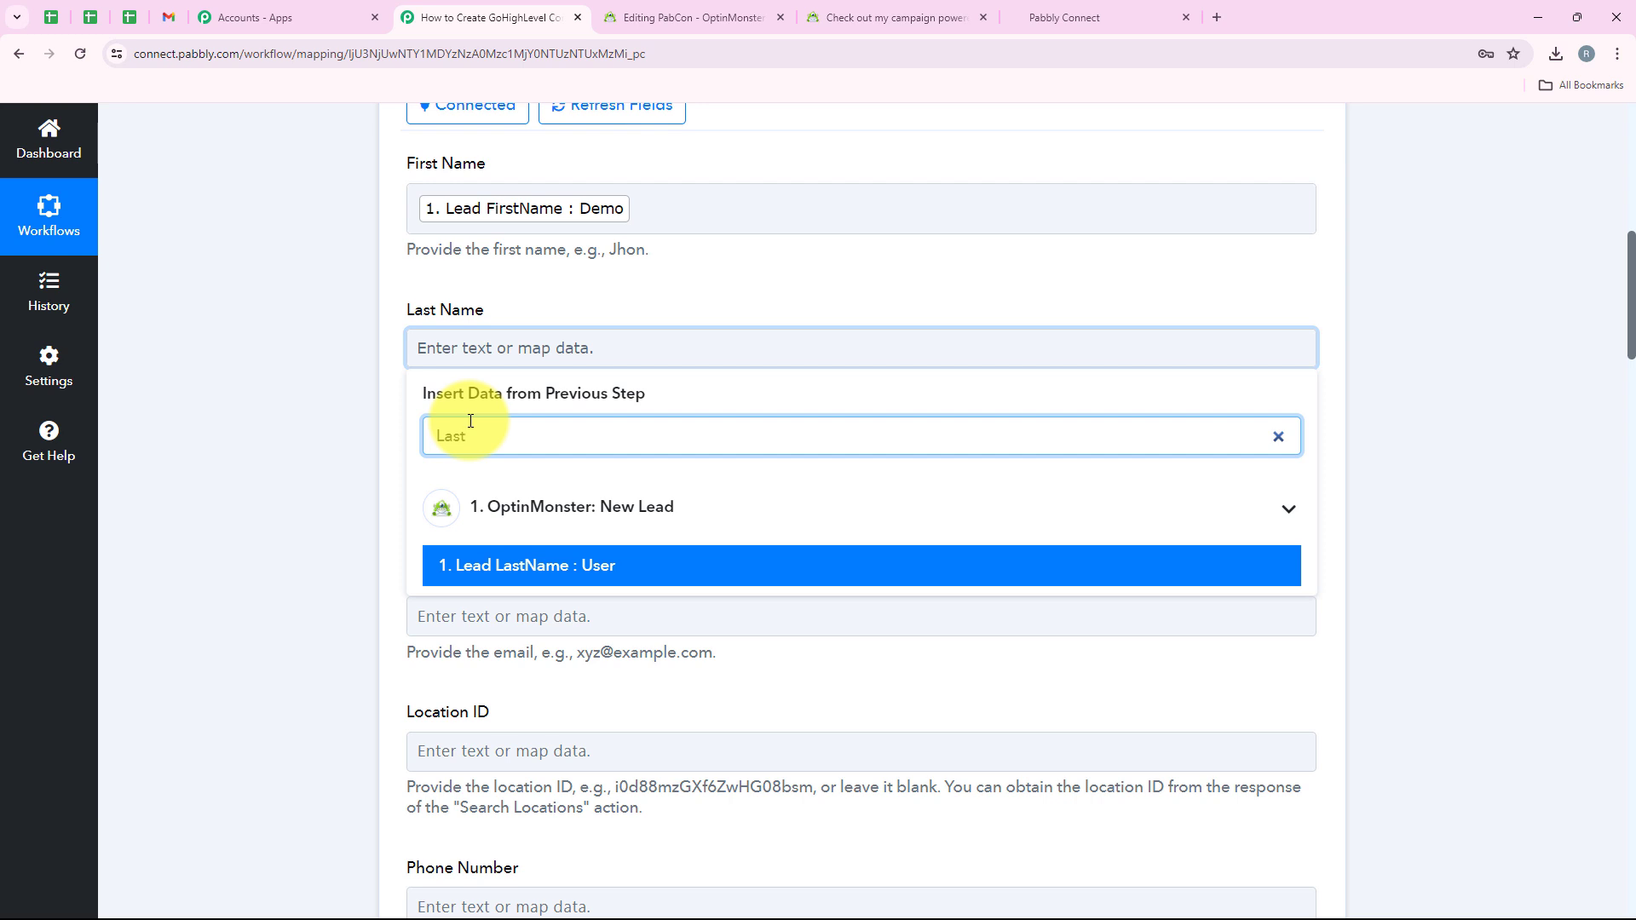
left_click(474, 566)
left_click(315, 524)
Step: Map Lead FirstName followed by Lead LastName to the Full Name field, searching the previous step's data for Name
scroll(315, 525, "down", 2)
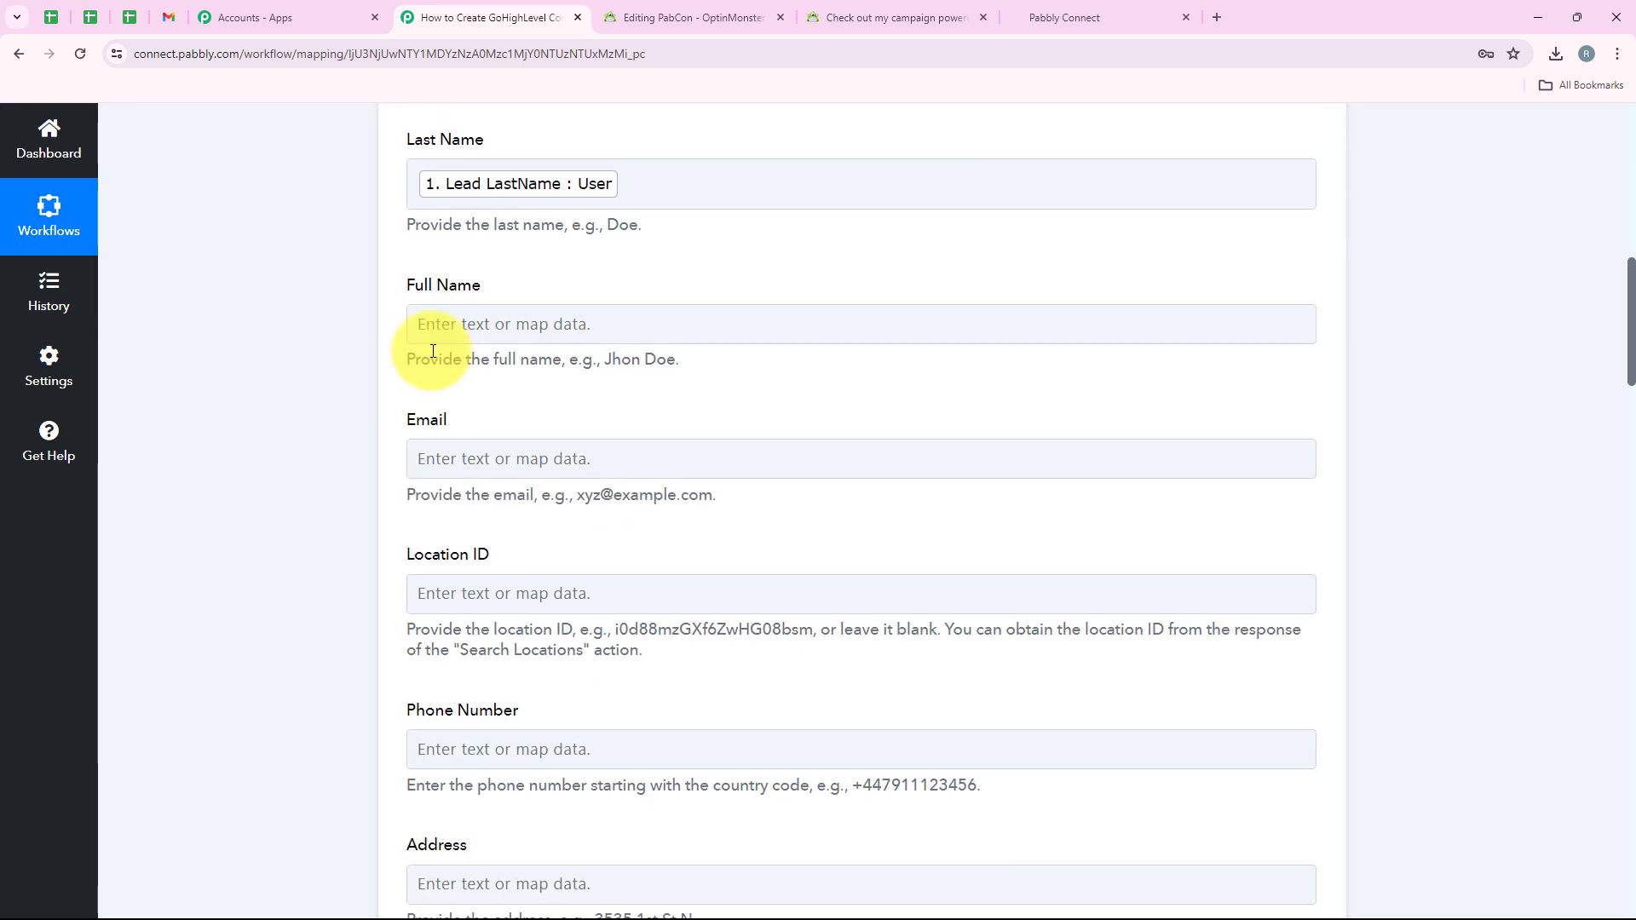
left_click(432, 339)
left_click(464, 411)
type("N")
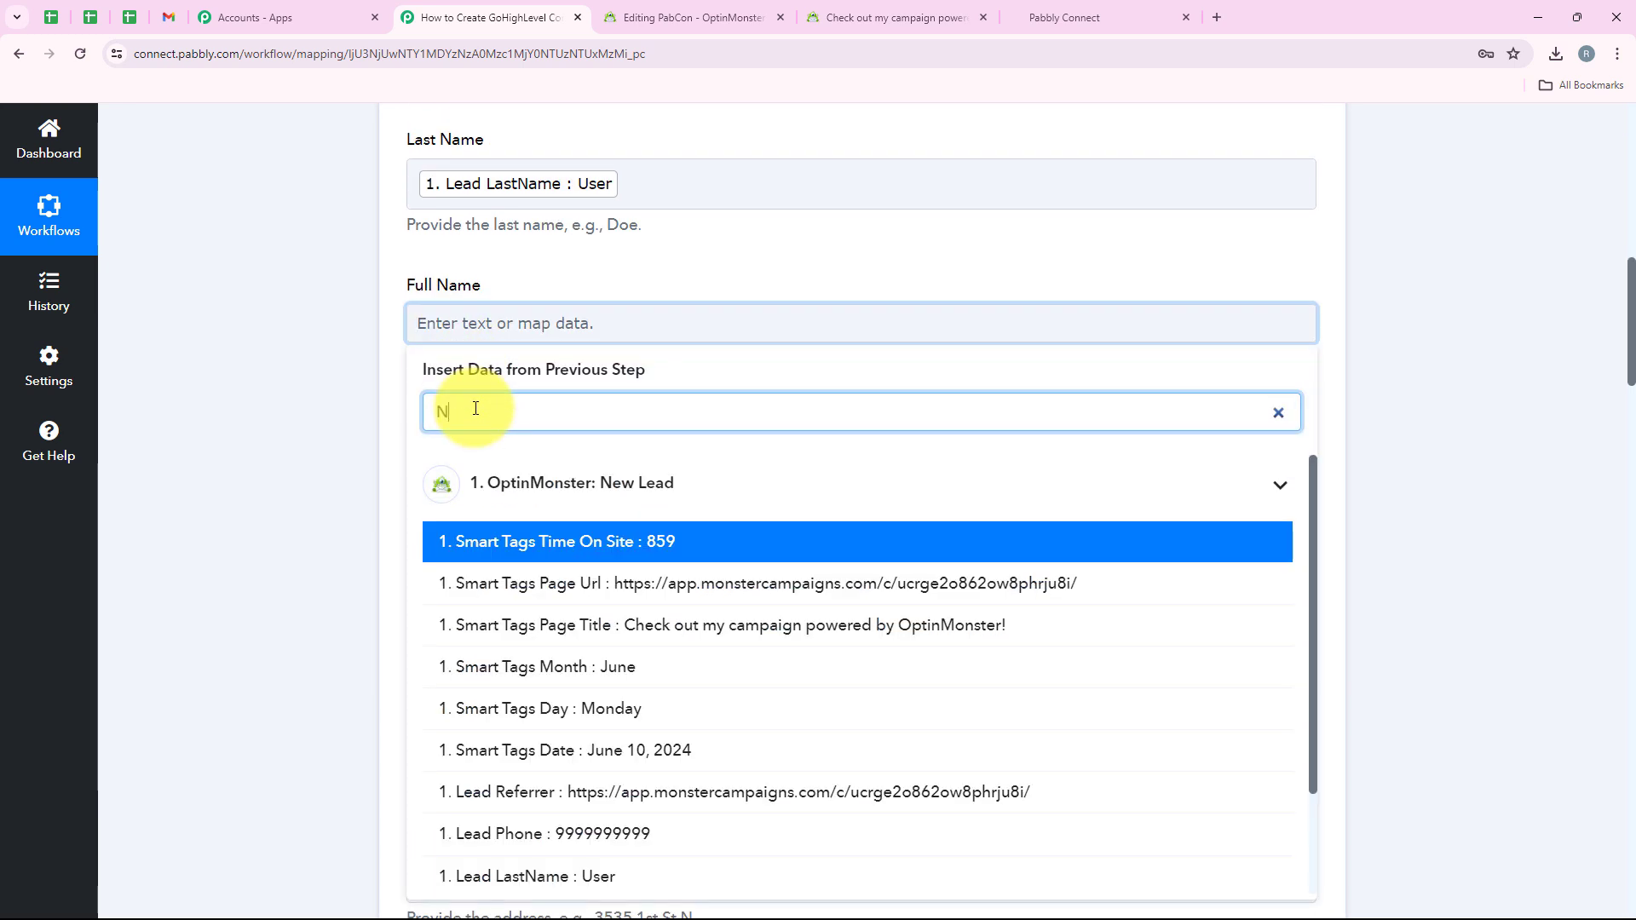
type("ame")
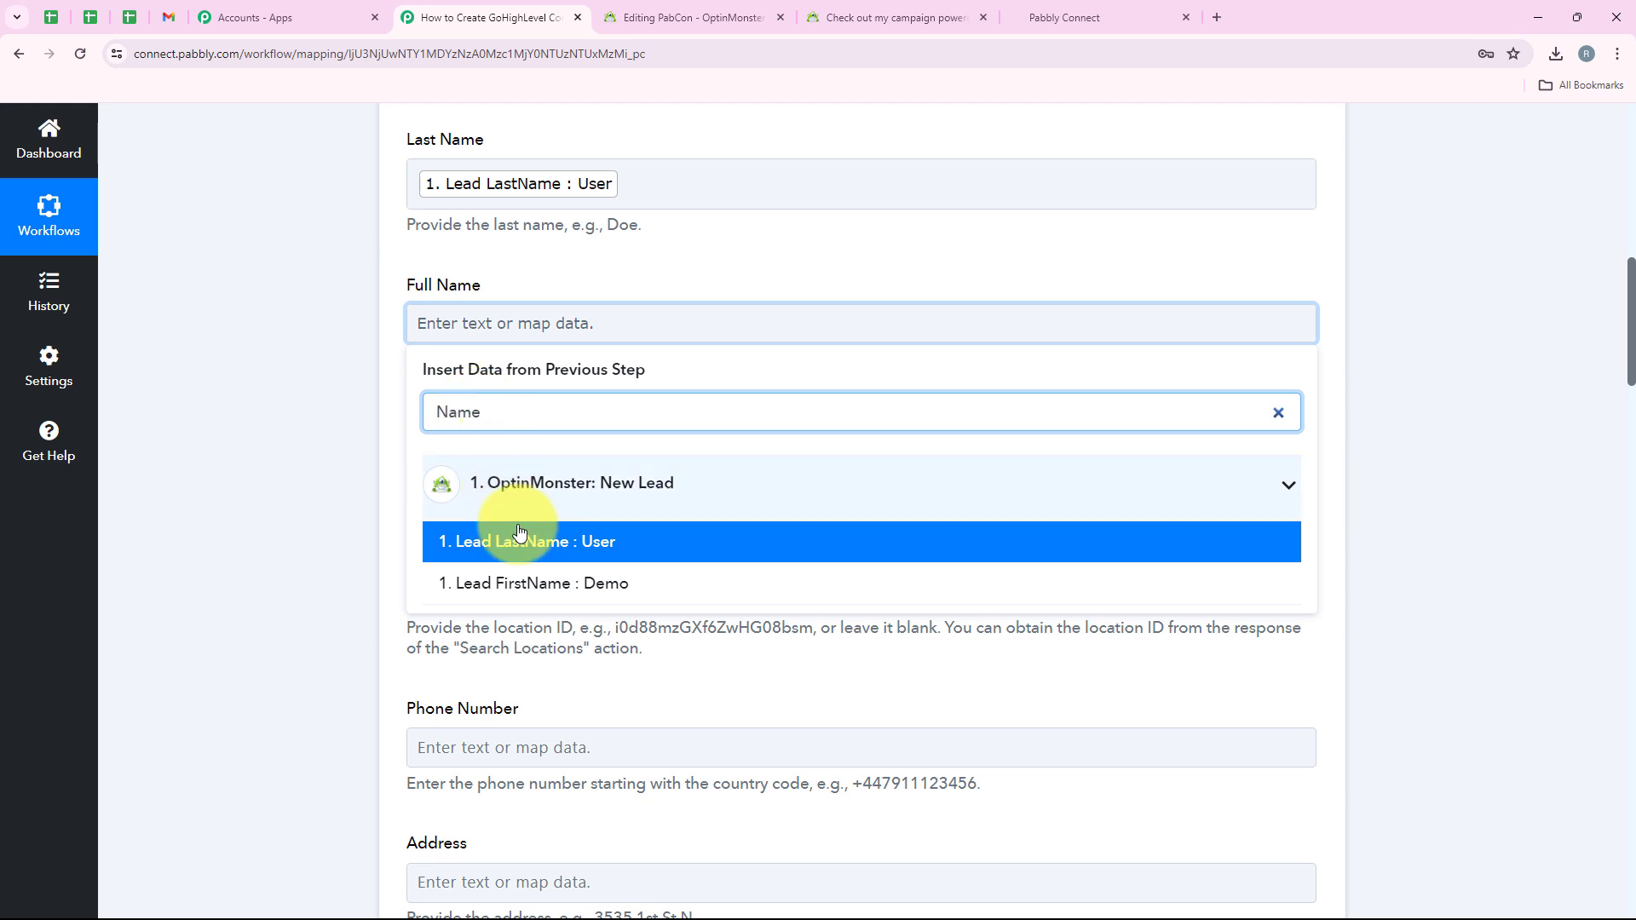
left_click(536, 588)
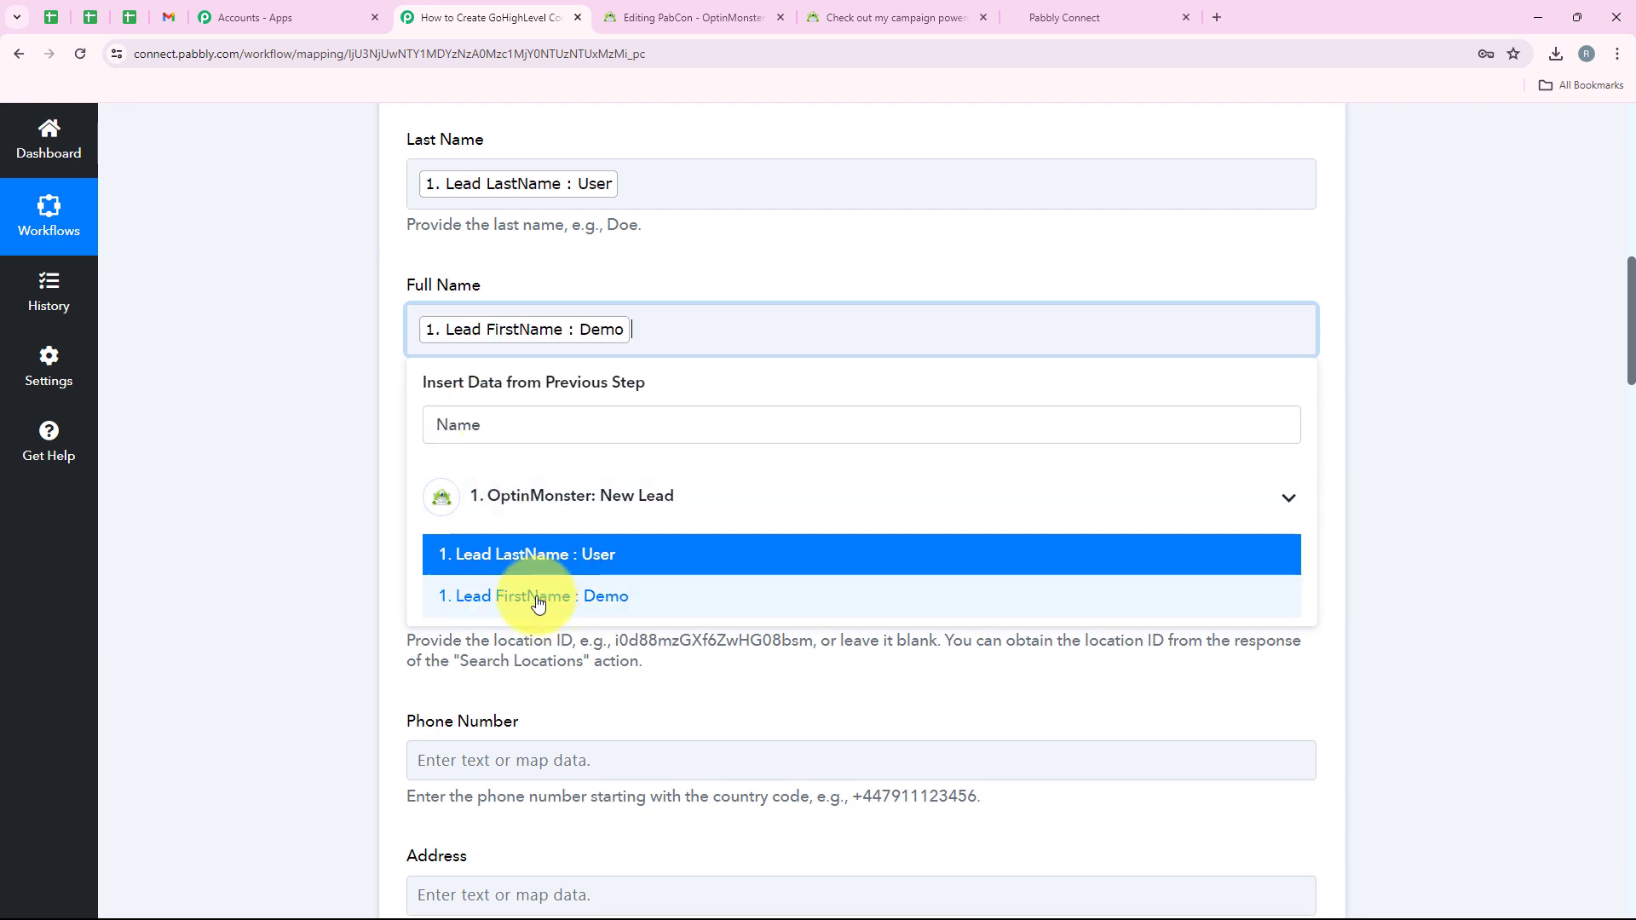
left_click(569, 555)
left_click(259, 498)
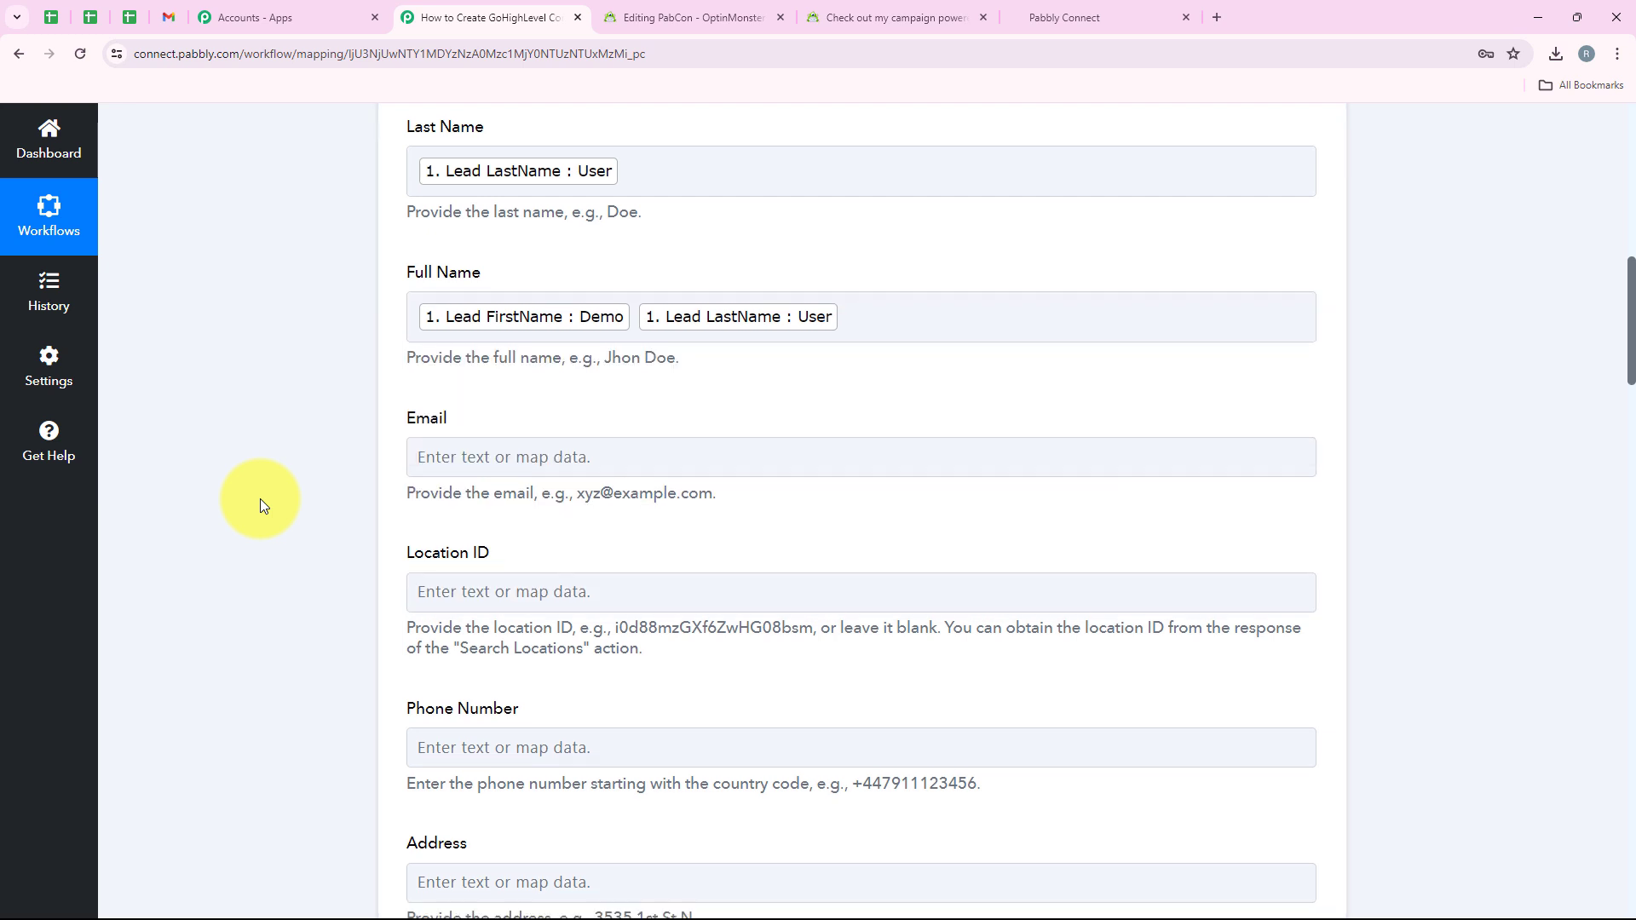
Step: Search the previous step's data for Email and map Lead Email to the contact's Email field
scroll(258, 498, "down", 2)
left_click(525, 300)
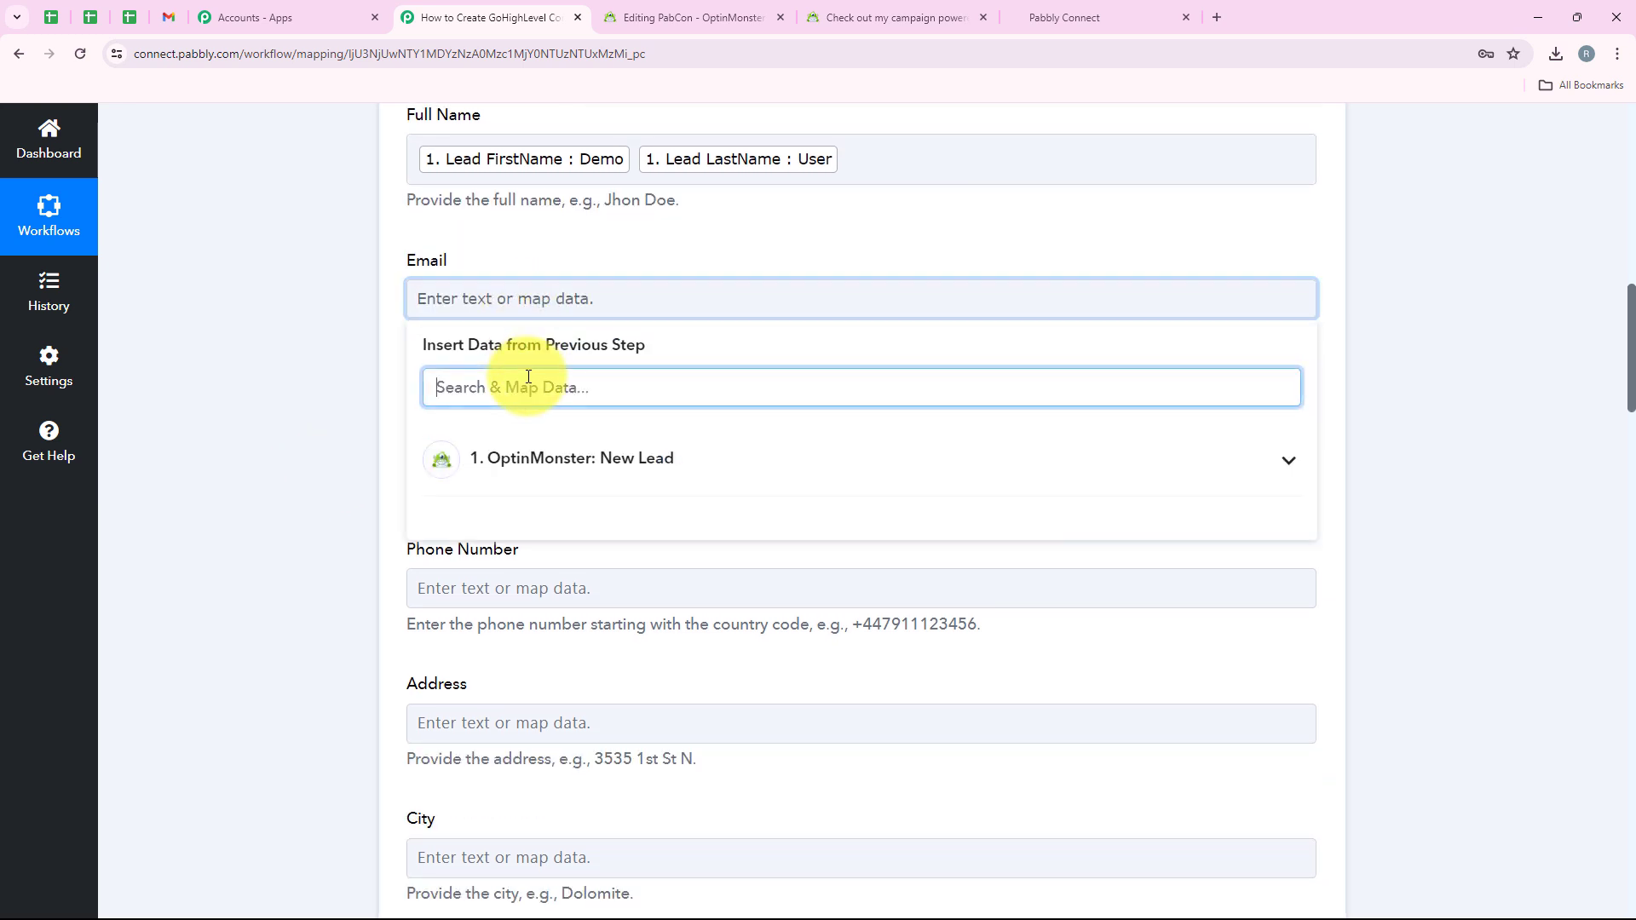
type("Email")
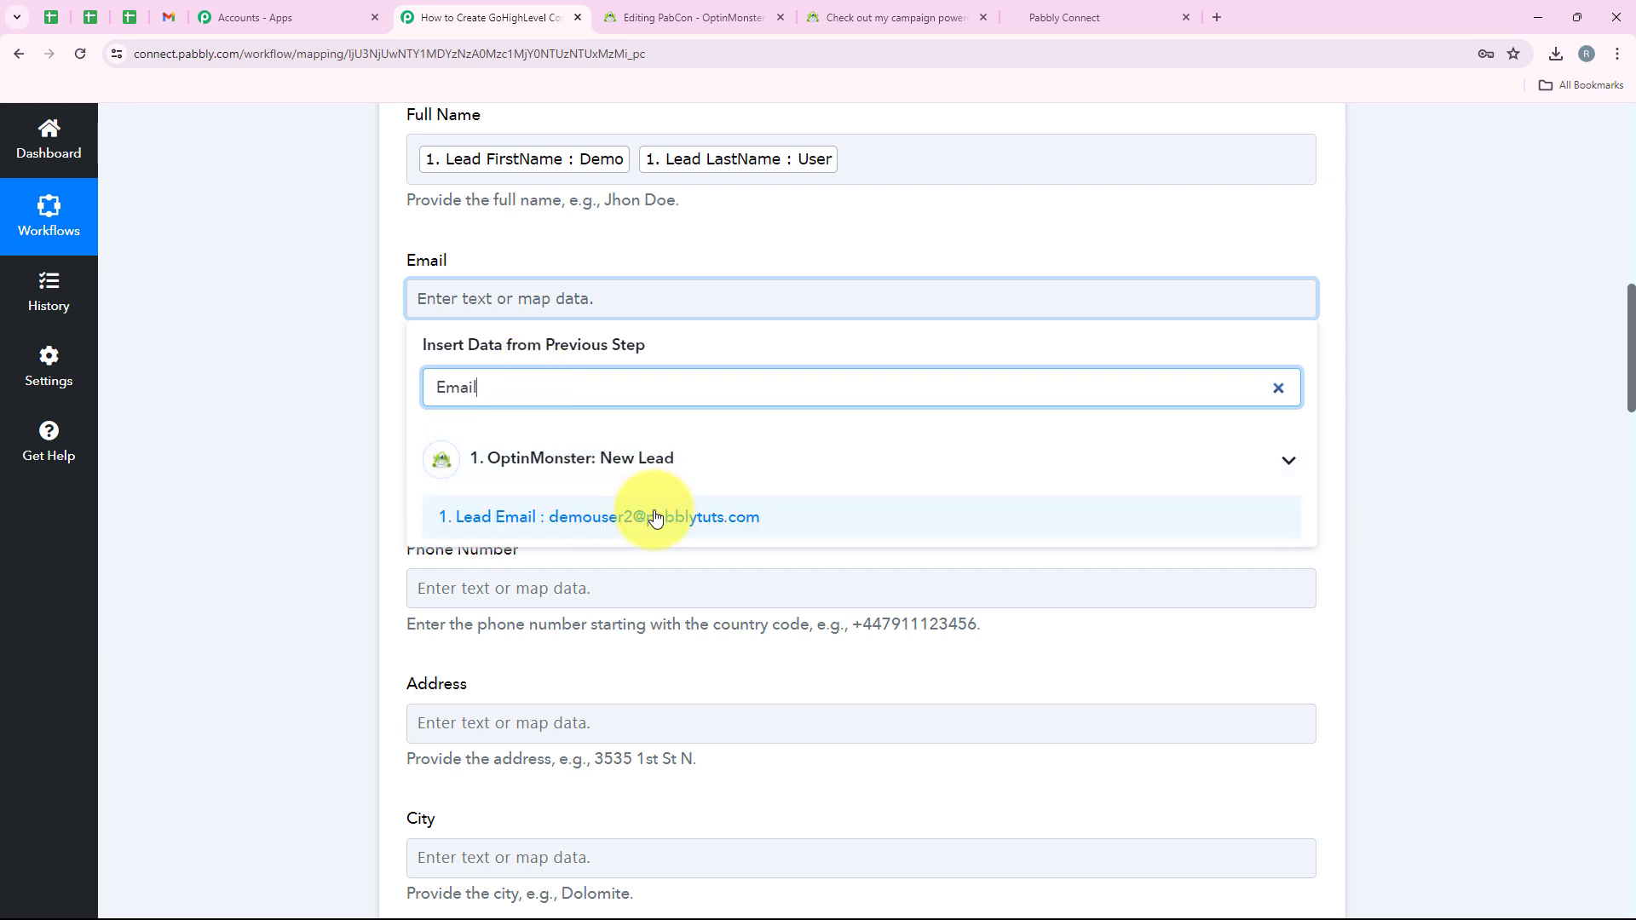
left_click(856, 517)
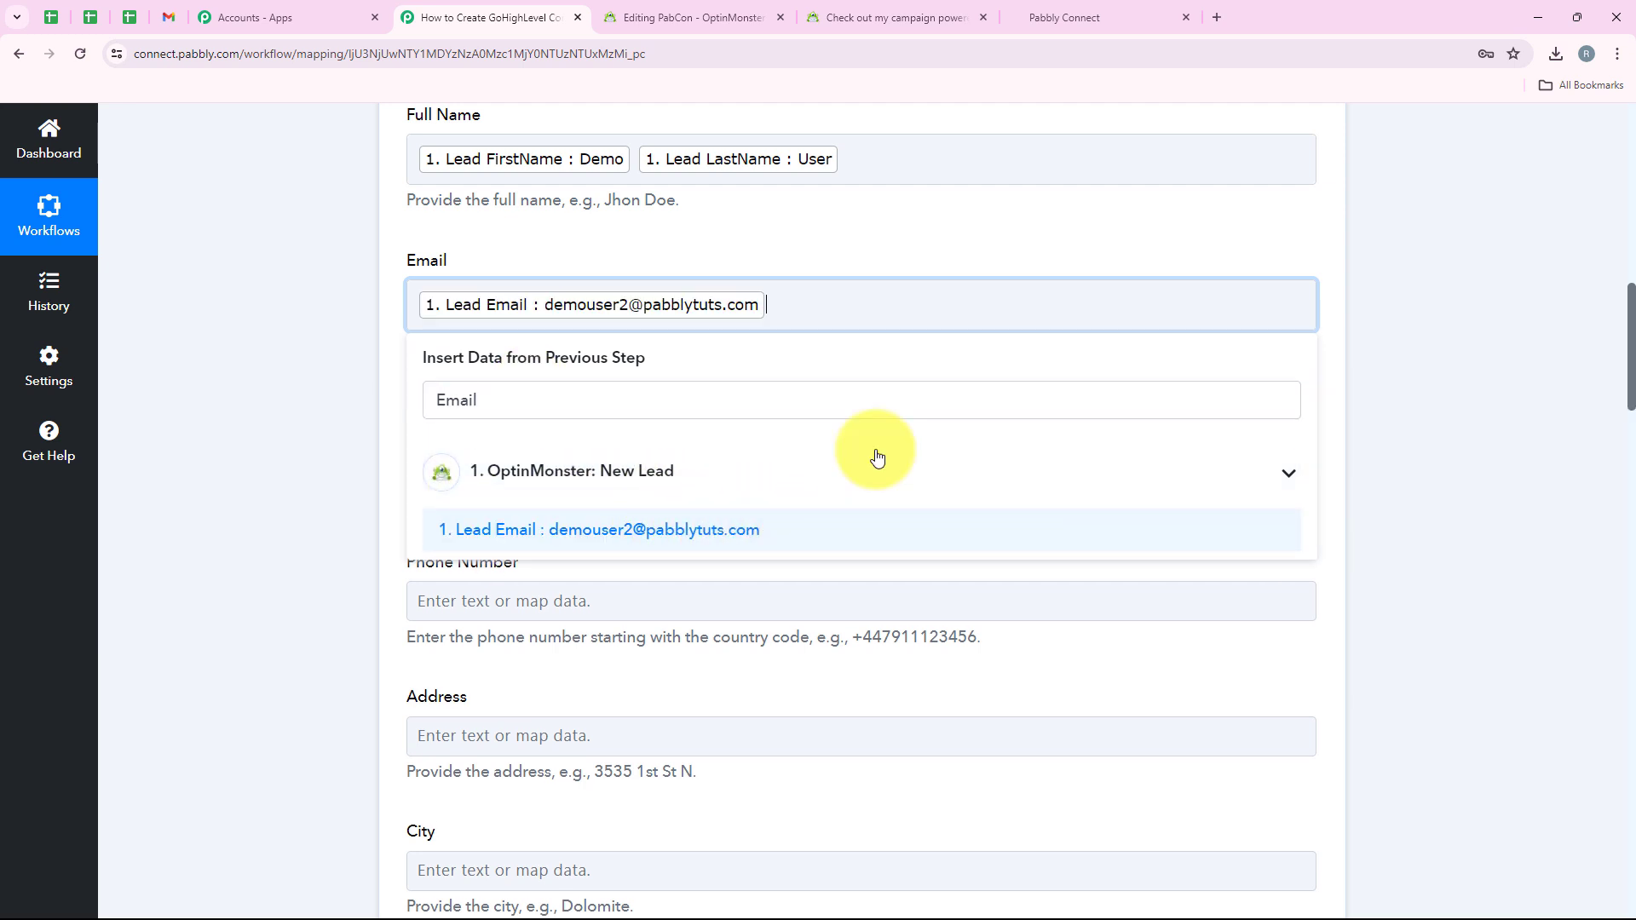
left_click(326, 289)
Step: Search the previous step's data for Phone and map Lead Phone to the Phone Number field, leaving Location ID blank
scroll(1102, 417, "down", 2)
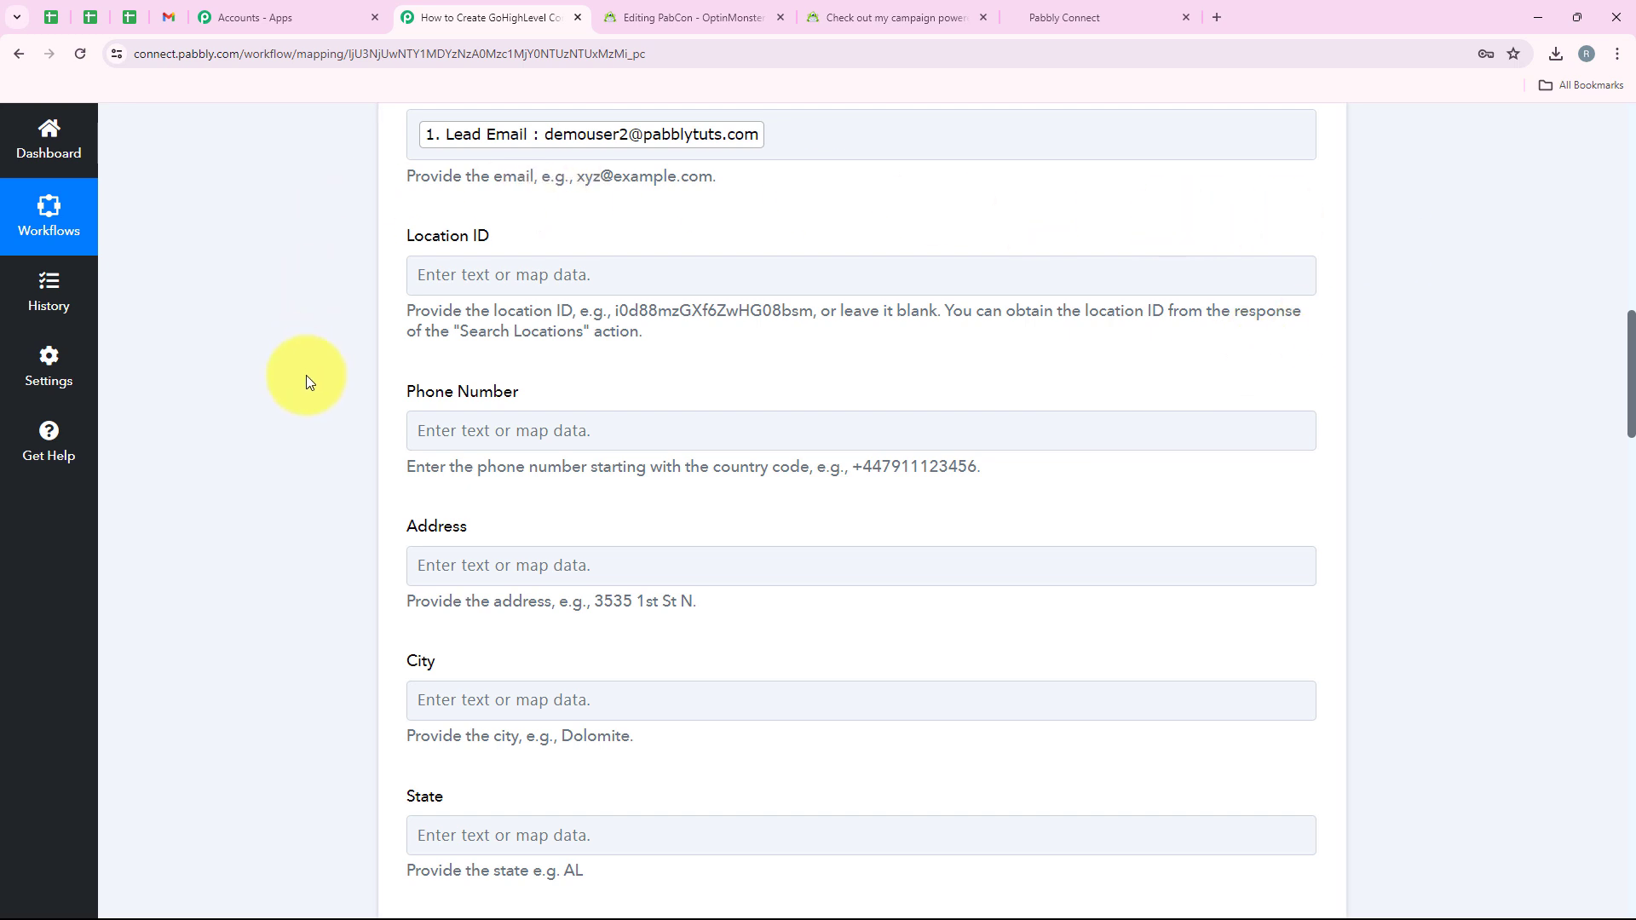
scroll(412, 354, "down", 2)
left_click(529, 261)
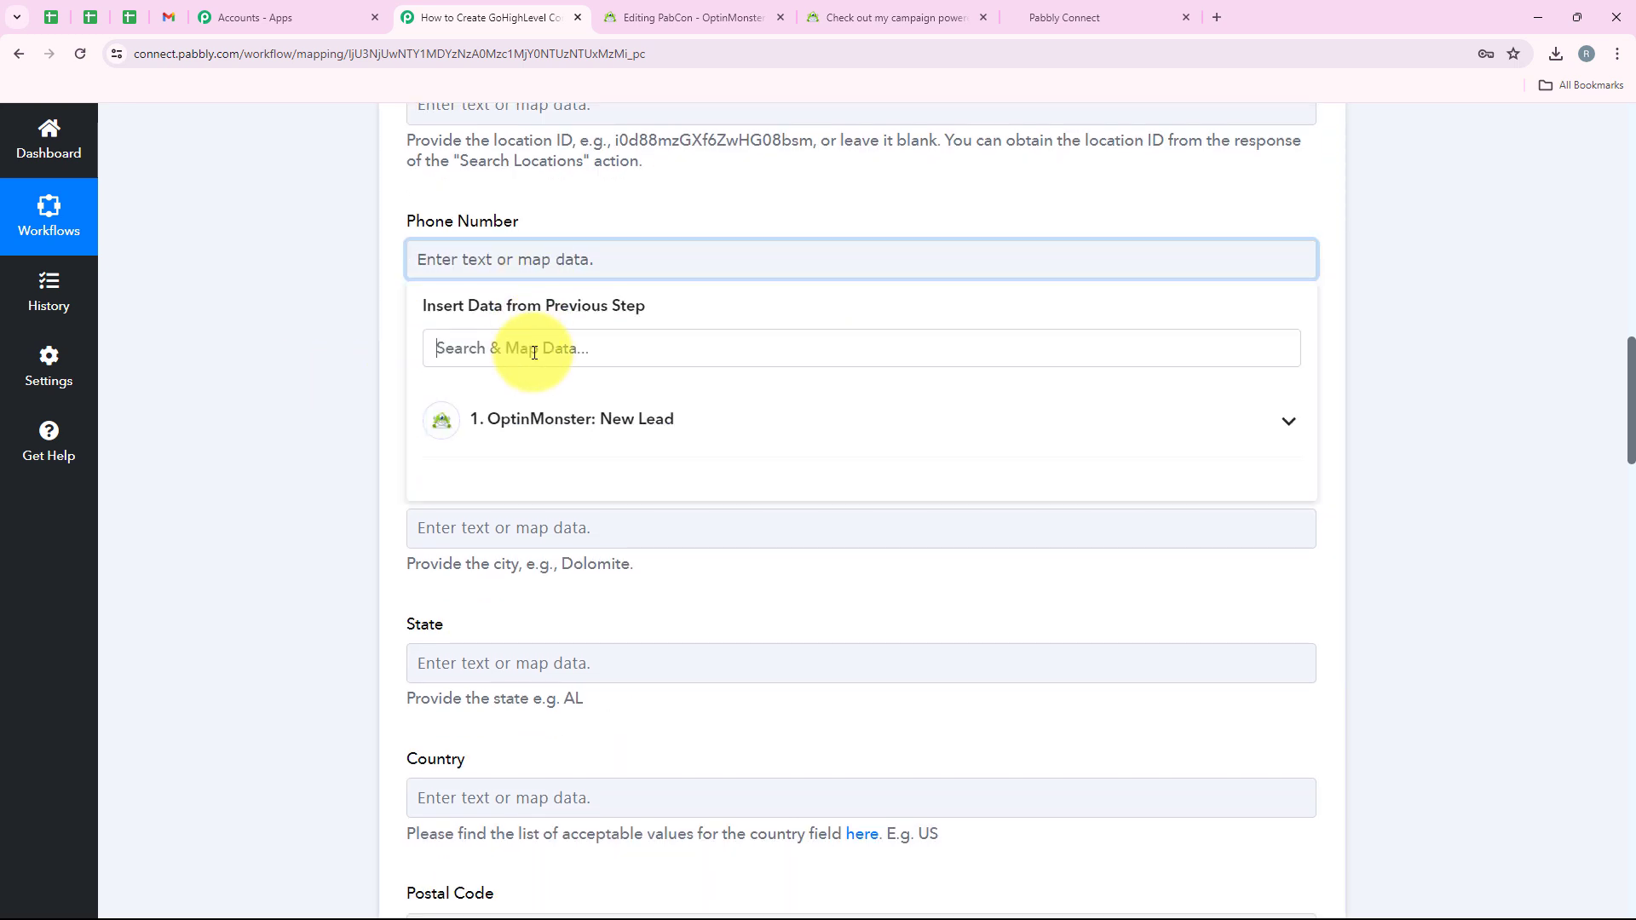
type("Phone")
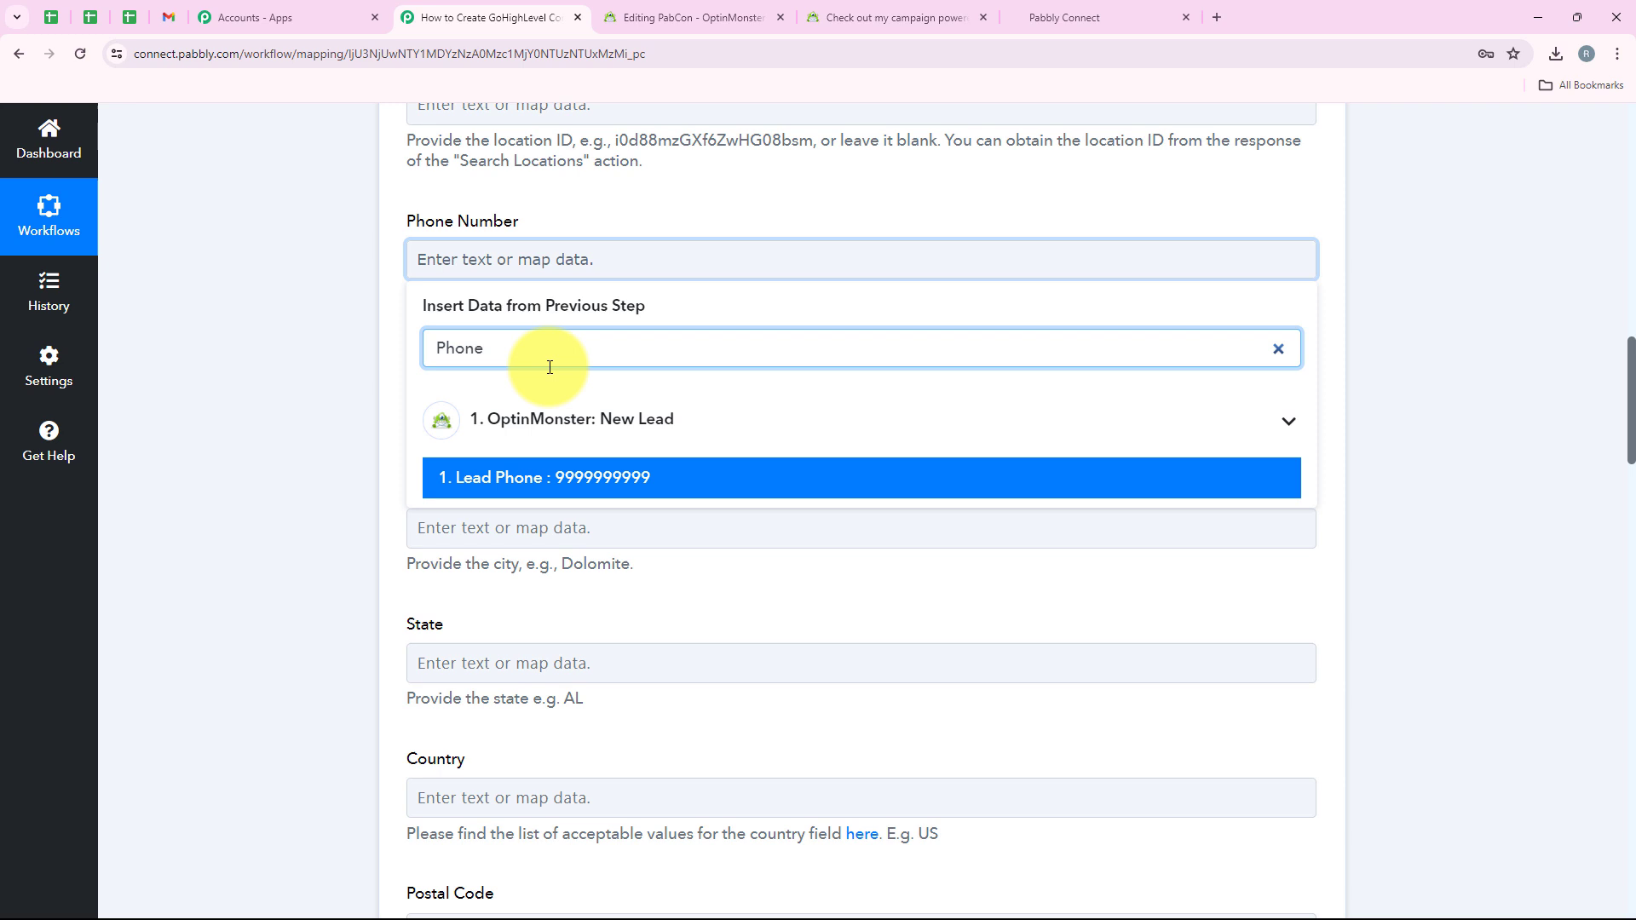
left_click(572, 493)
left_click(263, 481)
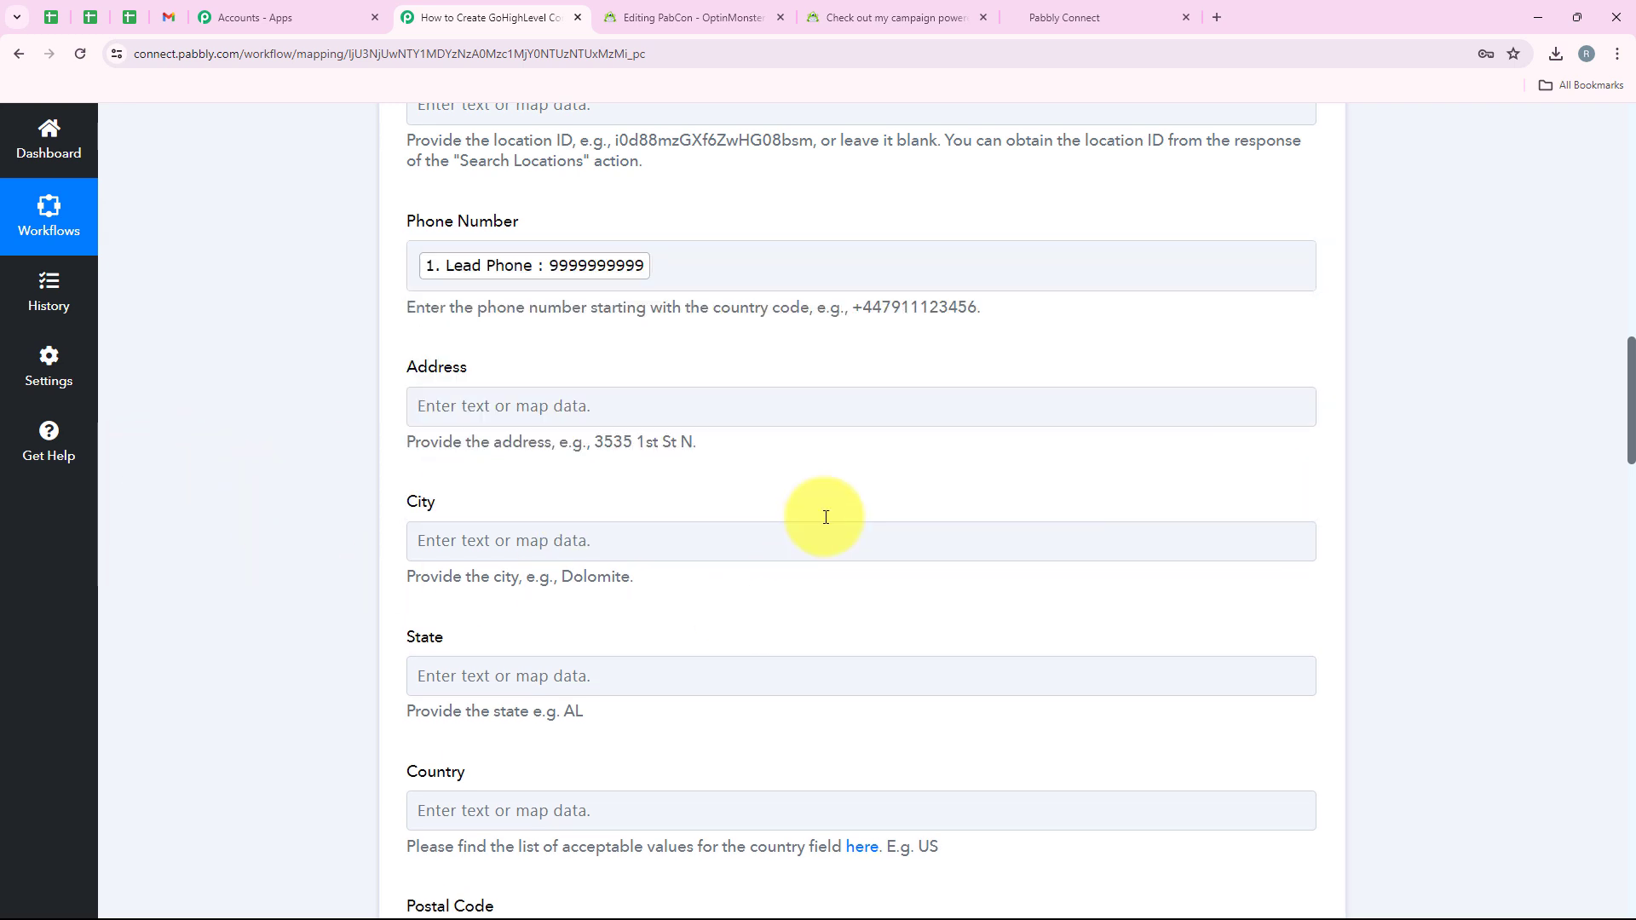
Step: Review the remaining optional contact fields, from Address and City through Tags, Source and Website
scroll(818, 502, "down", 2)
scroll(807, 492, "down", 2)
scroll(792, 417, "down", 4)
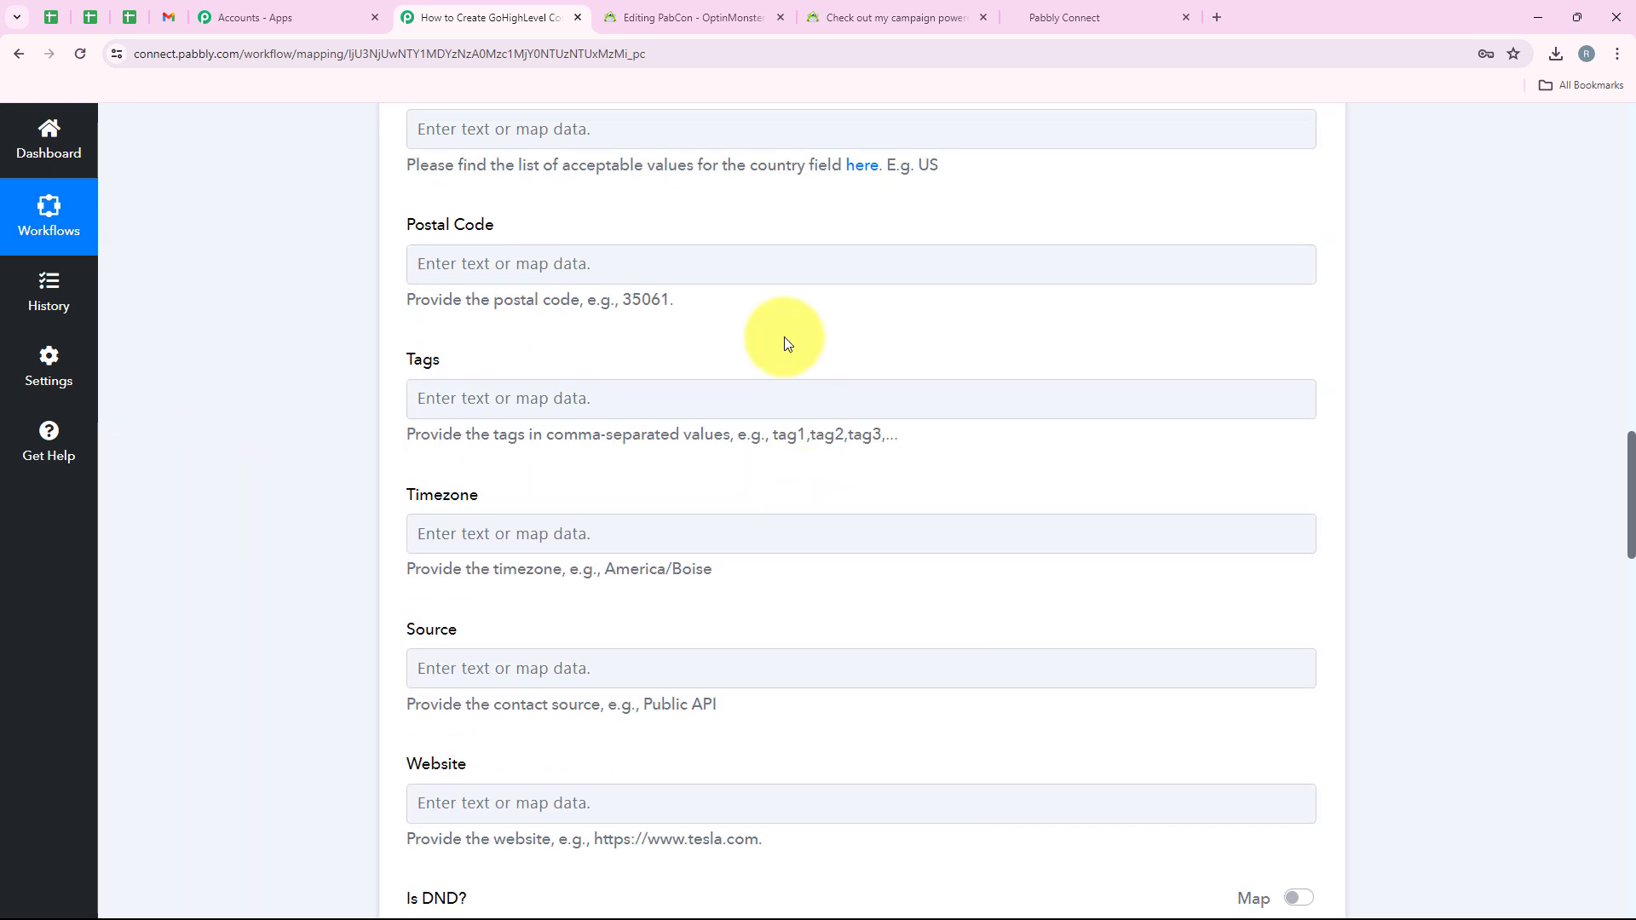
scroll(648, 685, "down", 3)
scroll(672, 685, "up", 2)
scroll(672, 685, "up", 4)
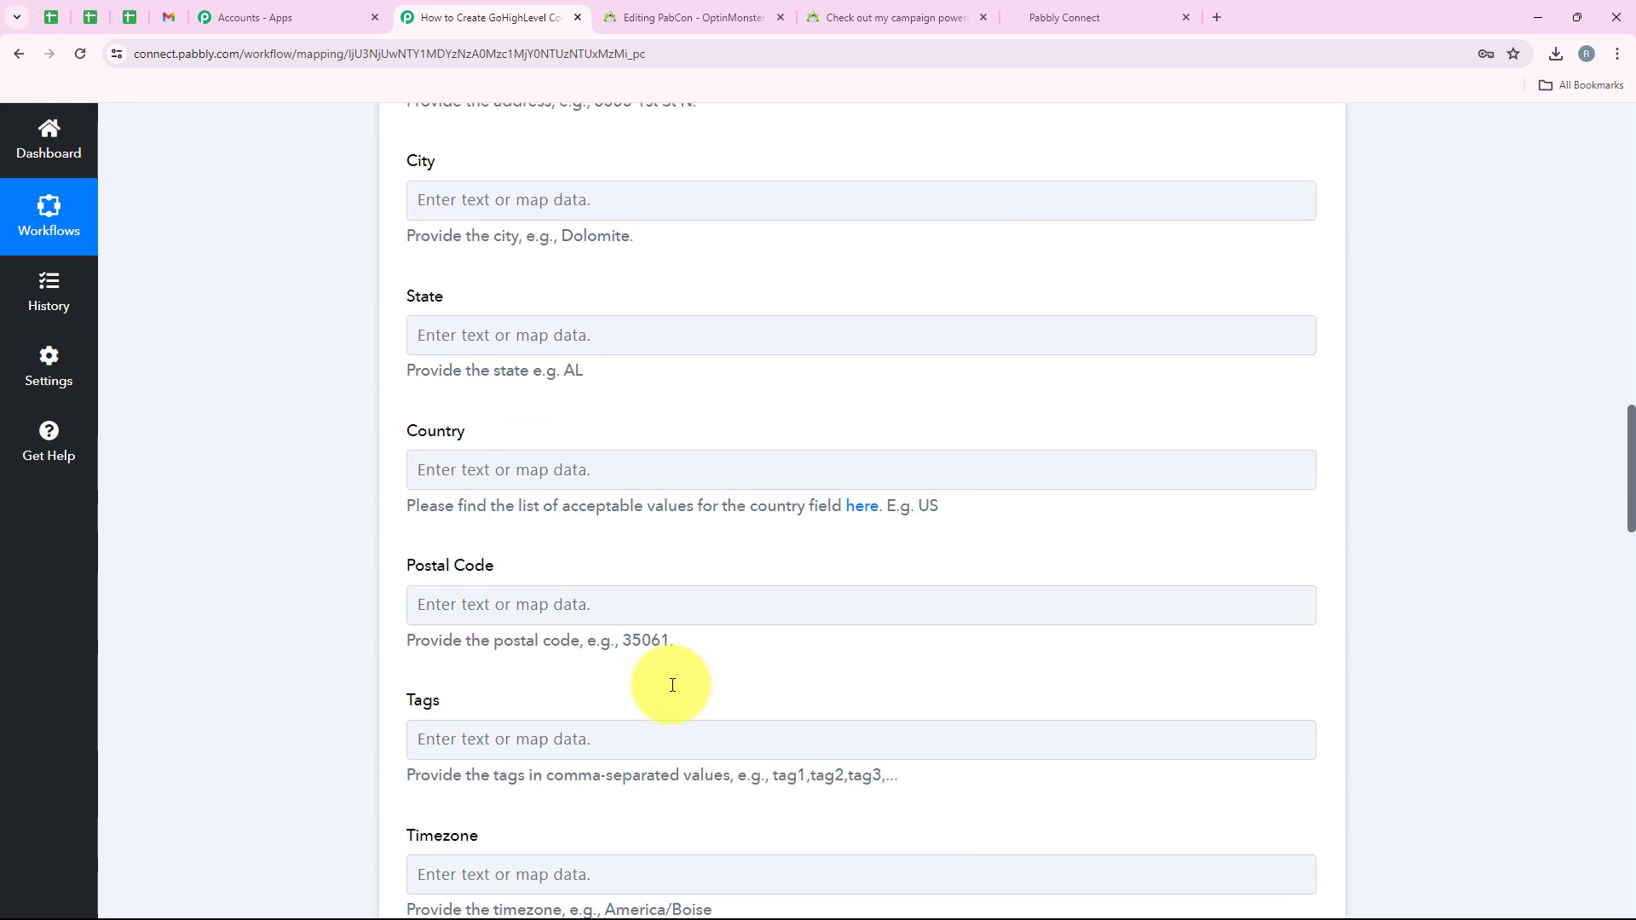
scroll(670, 684, "down", 3)
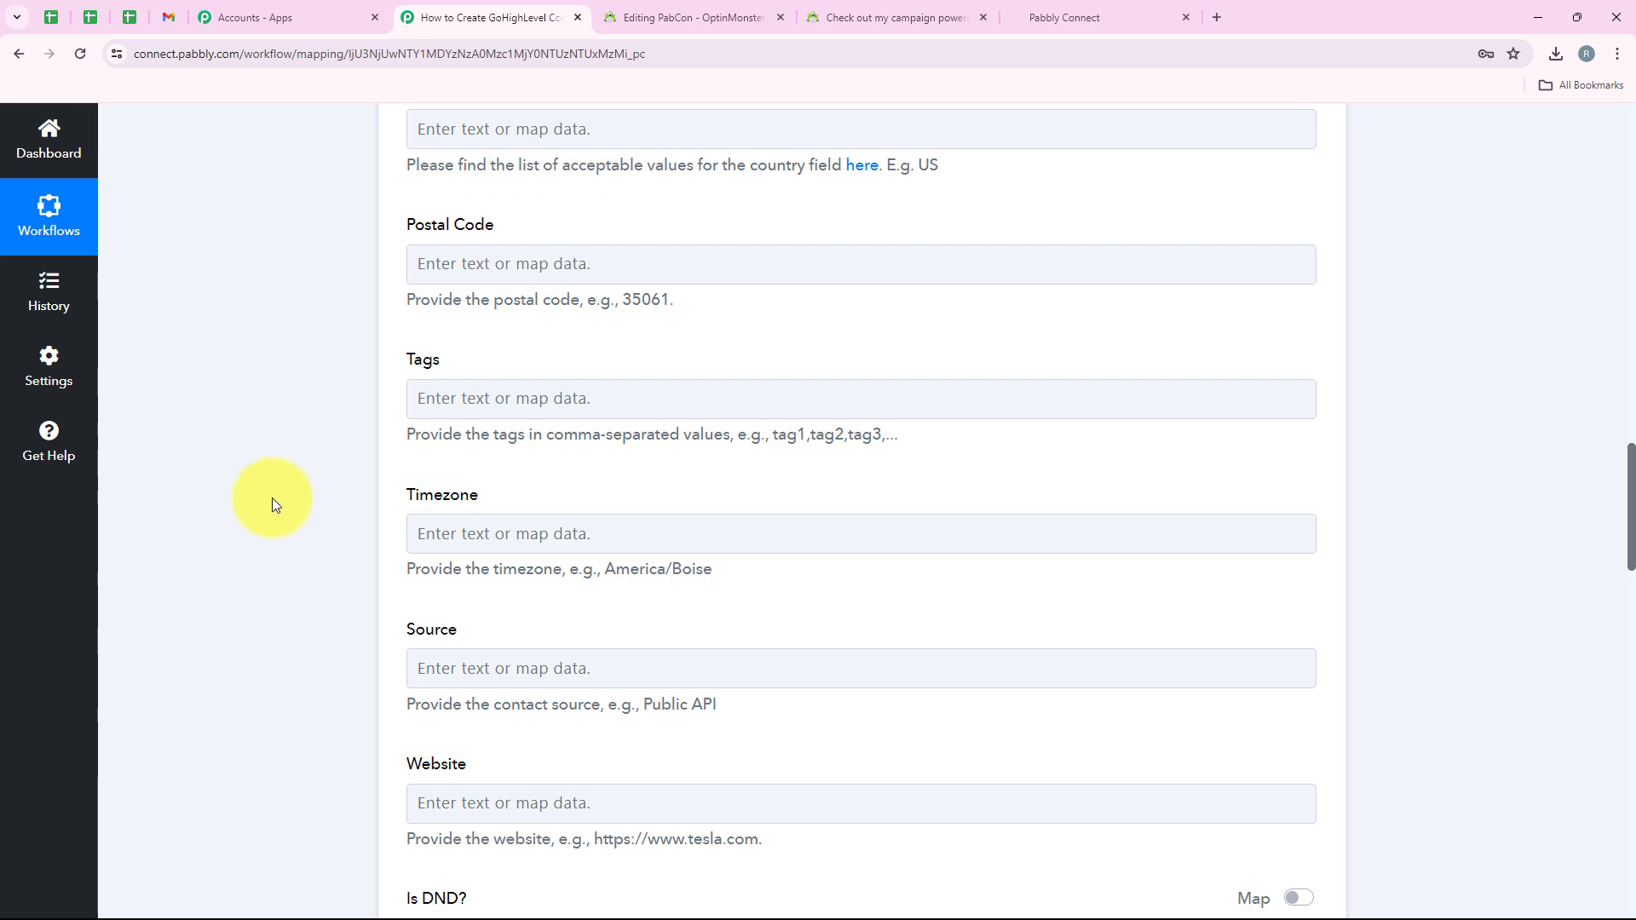
Step: Save the LeadConnector V2 Create Contact action and send a test request with the remaining optional fields left blank
scroll(274, 517, "up", 6)
scroll(273, 515, "up", 3)
scroll(634, 409, "down", 17)
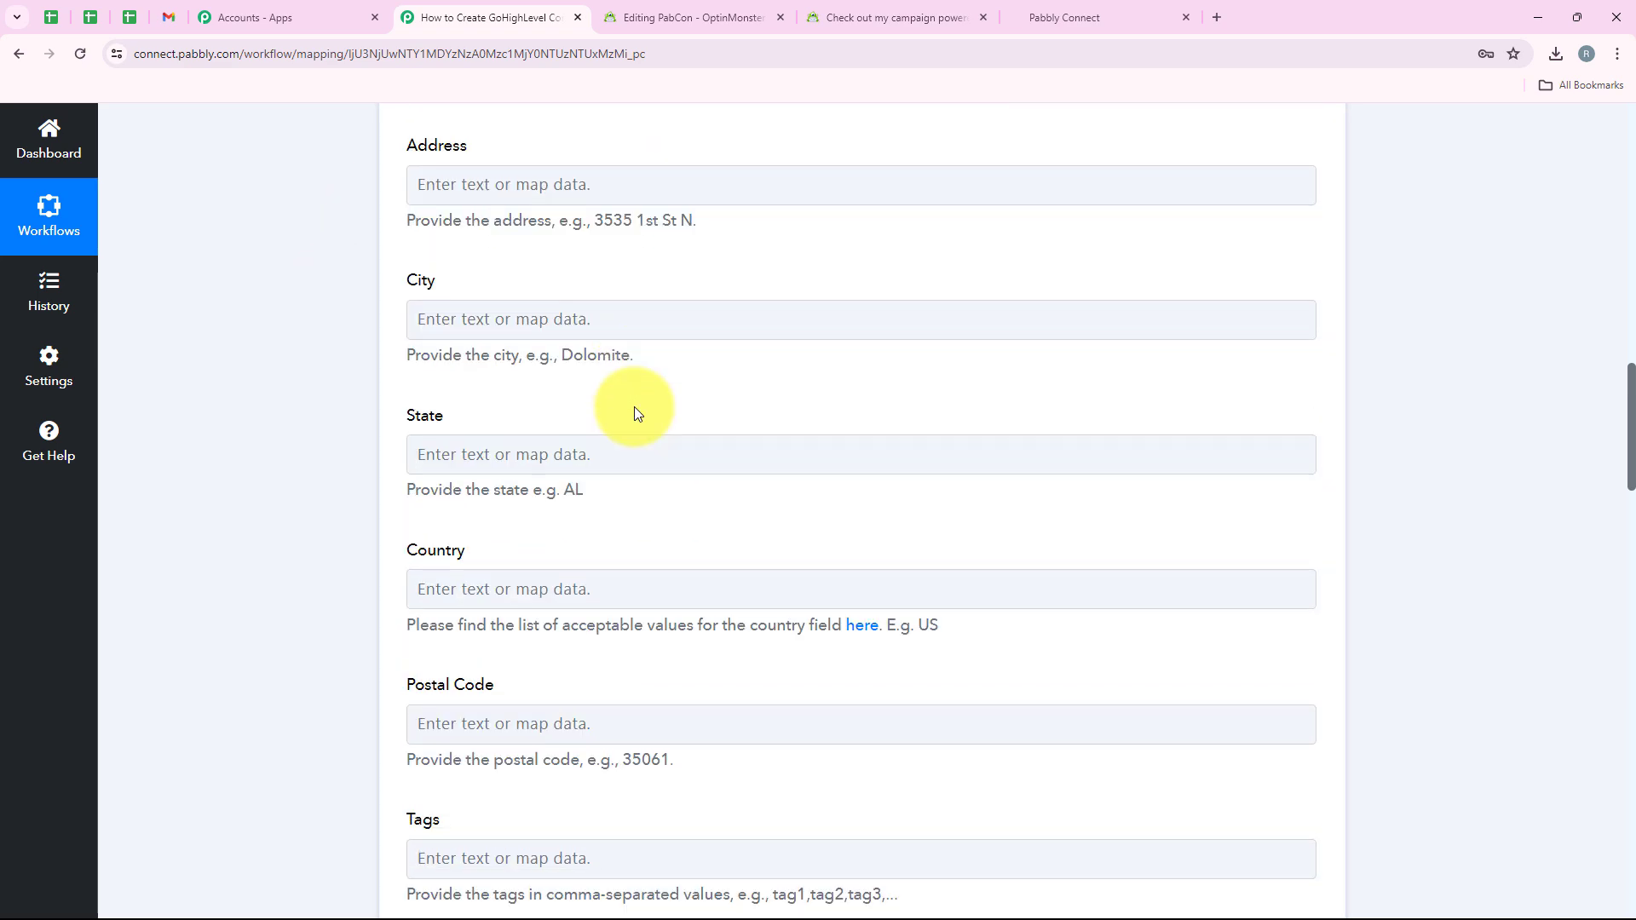
scroll(634, 407, "down", 18)
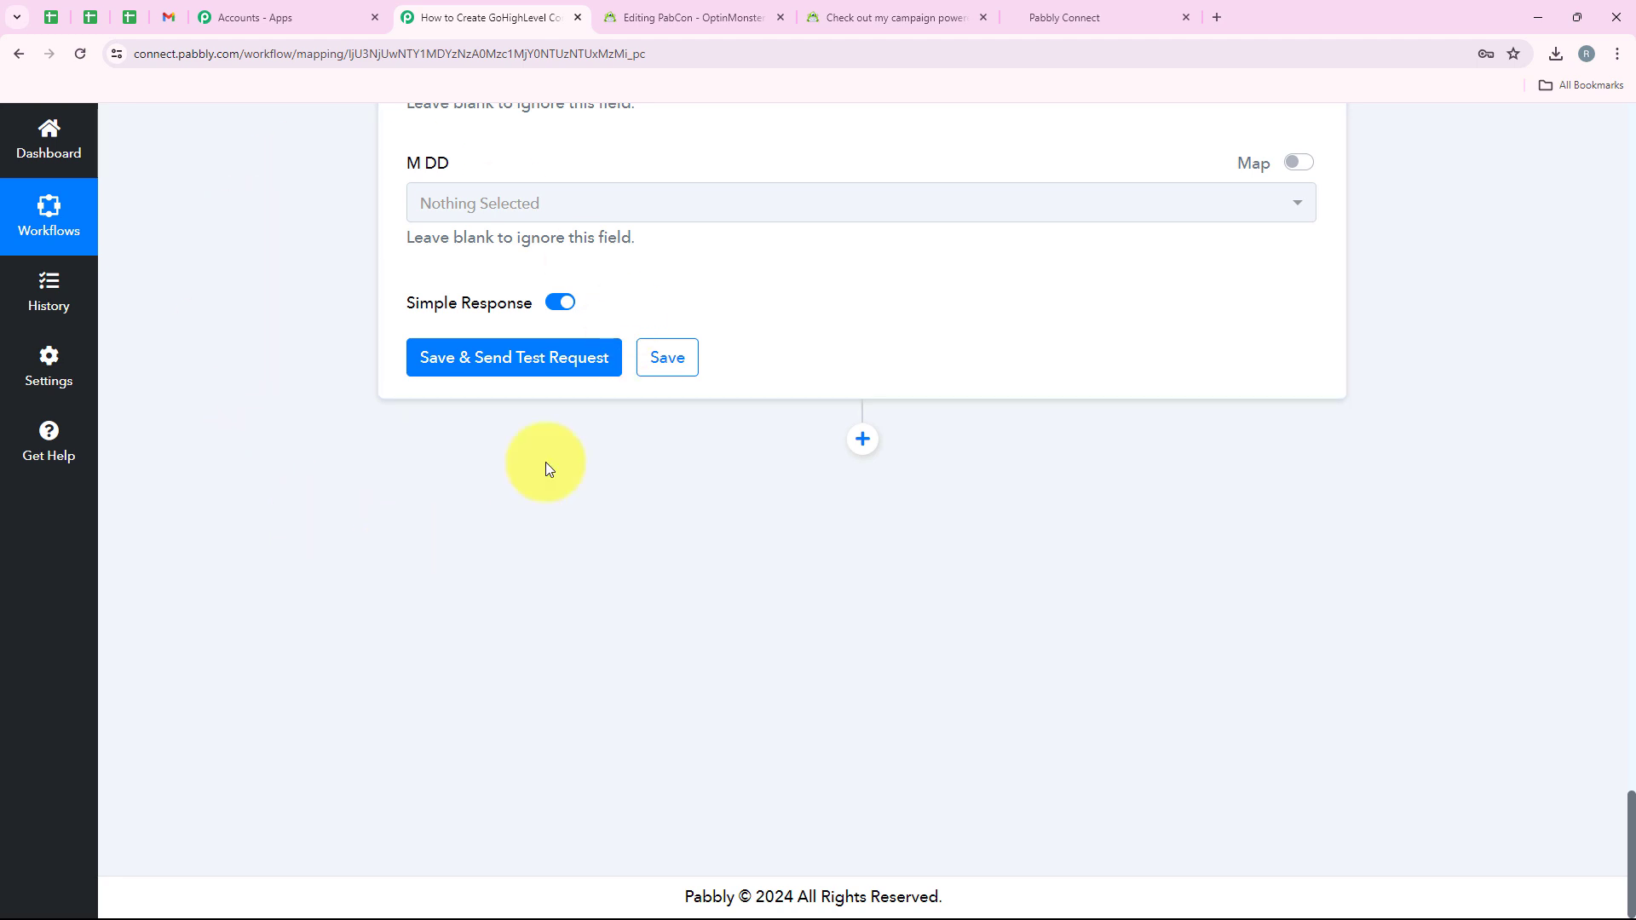
left_click(564, 356)
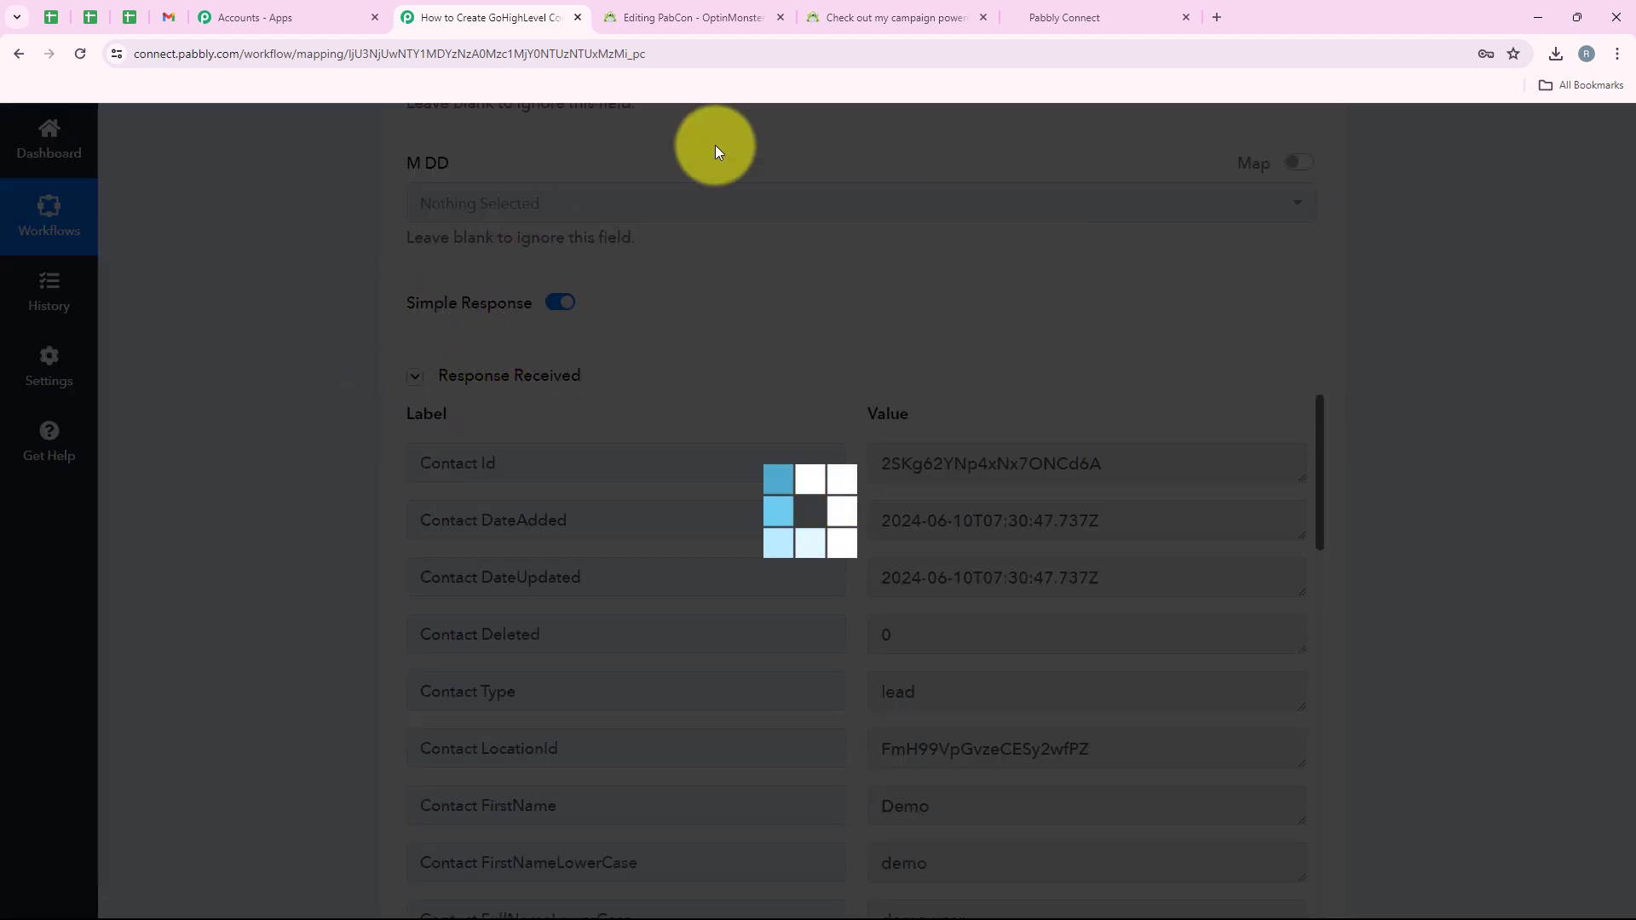
Step: Examine the Create Contact test response for the contact's ID, name and email values
scroll(1227, 423, "down", 3)
scroll(1227, 268, "down", 4)
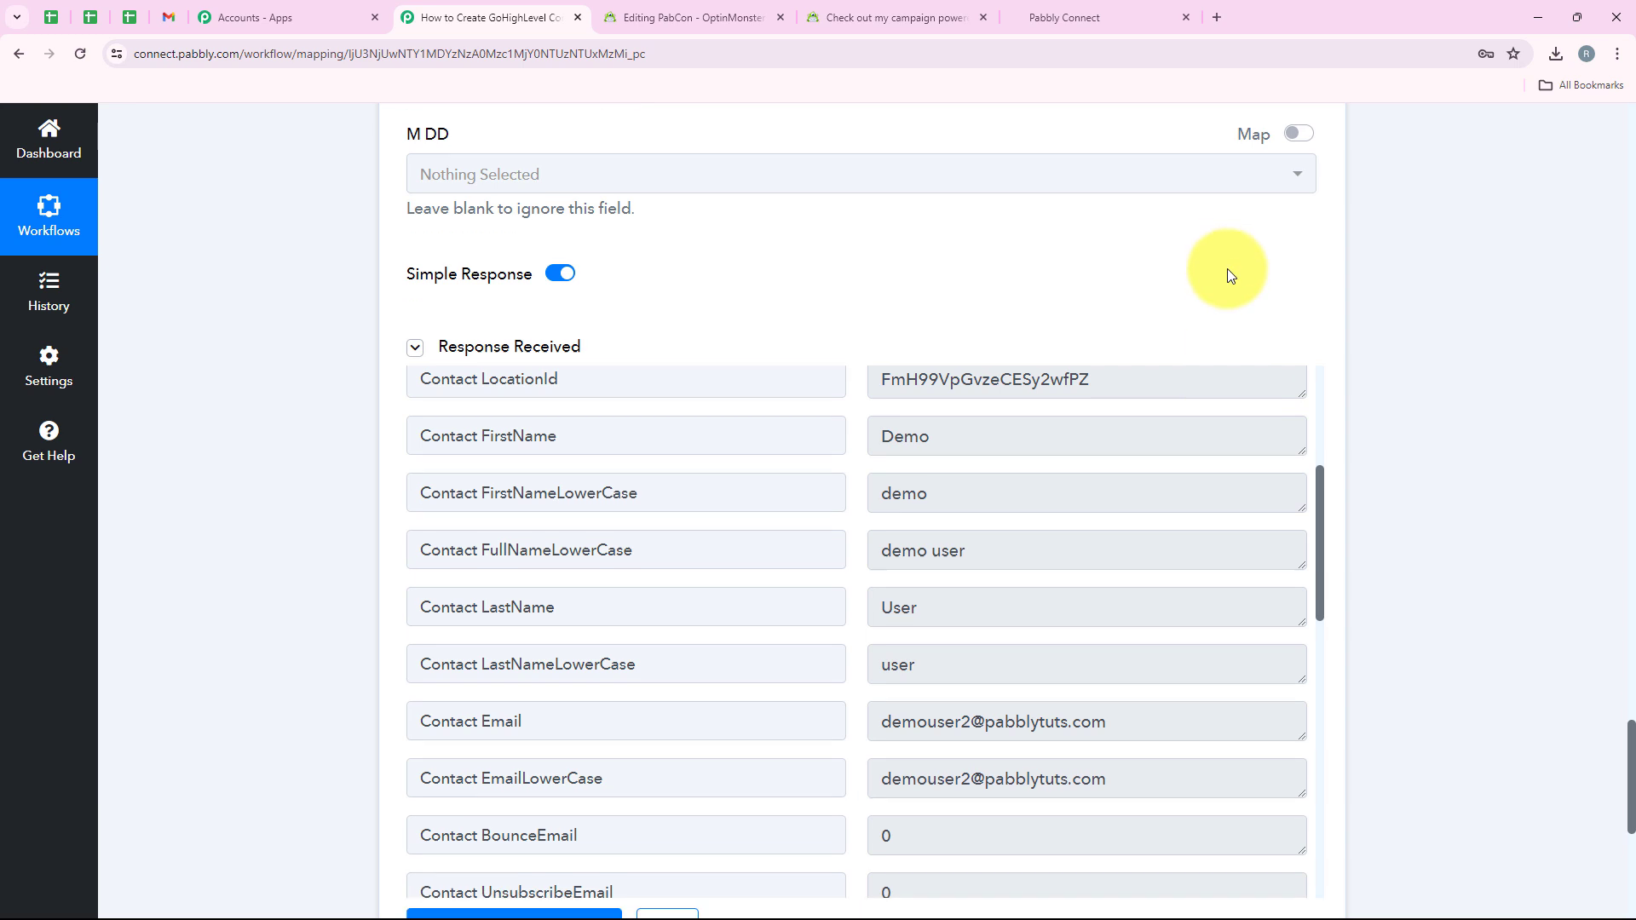
scroll(1152, 329, "up", 4)
scroll(1353, 354, "up", 4)
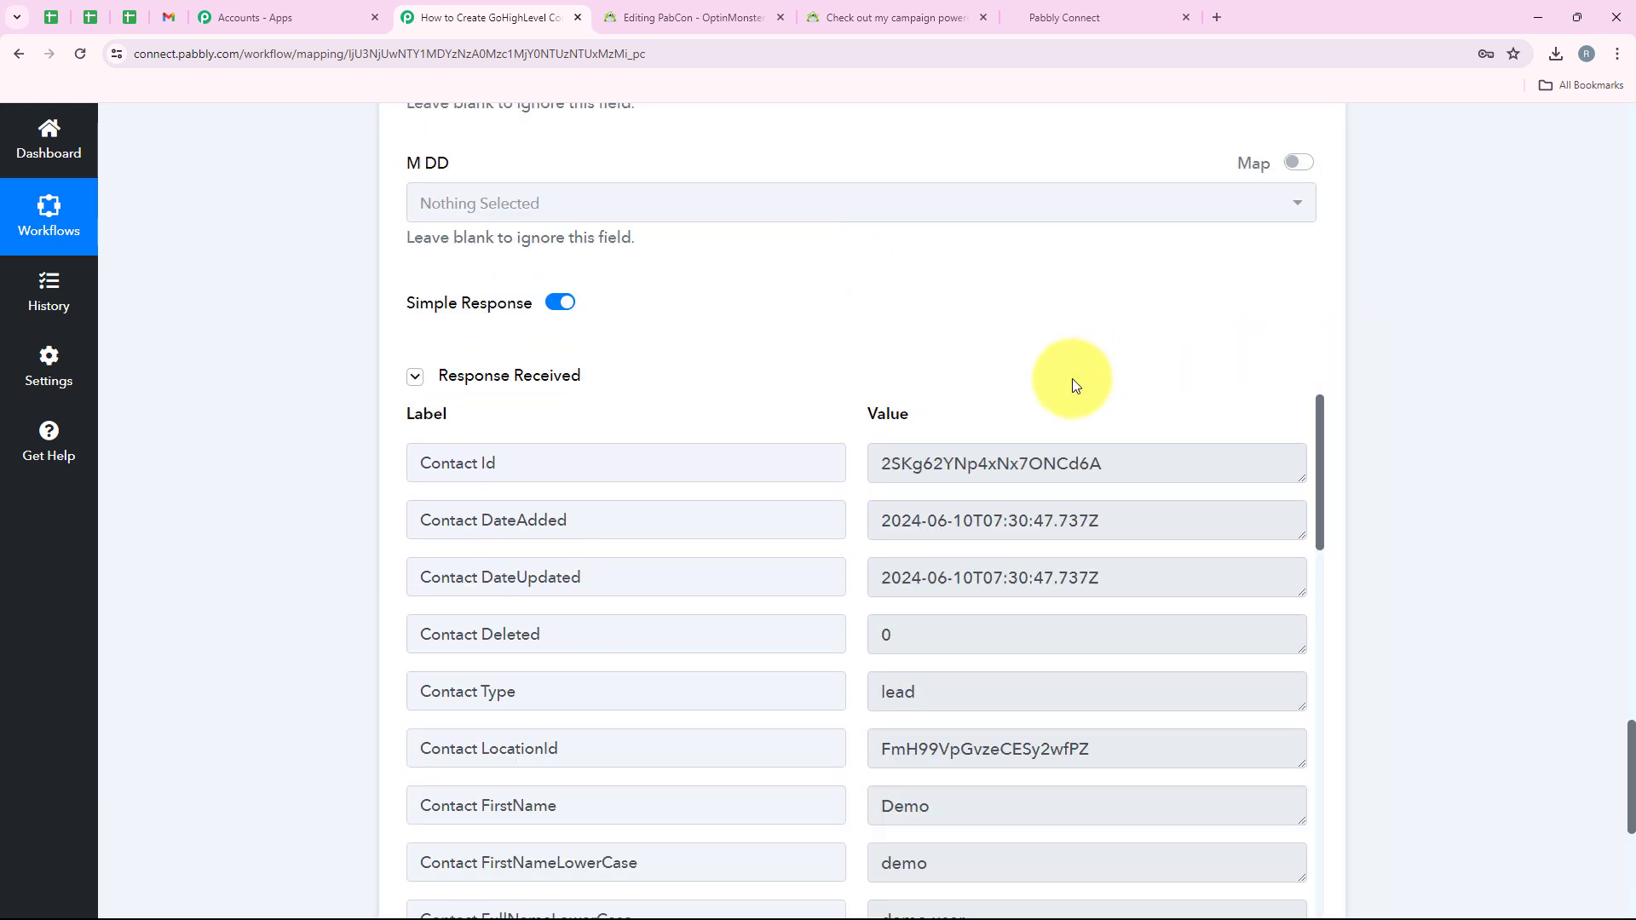
scroll(1071, 379, "down", 5)
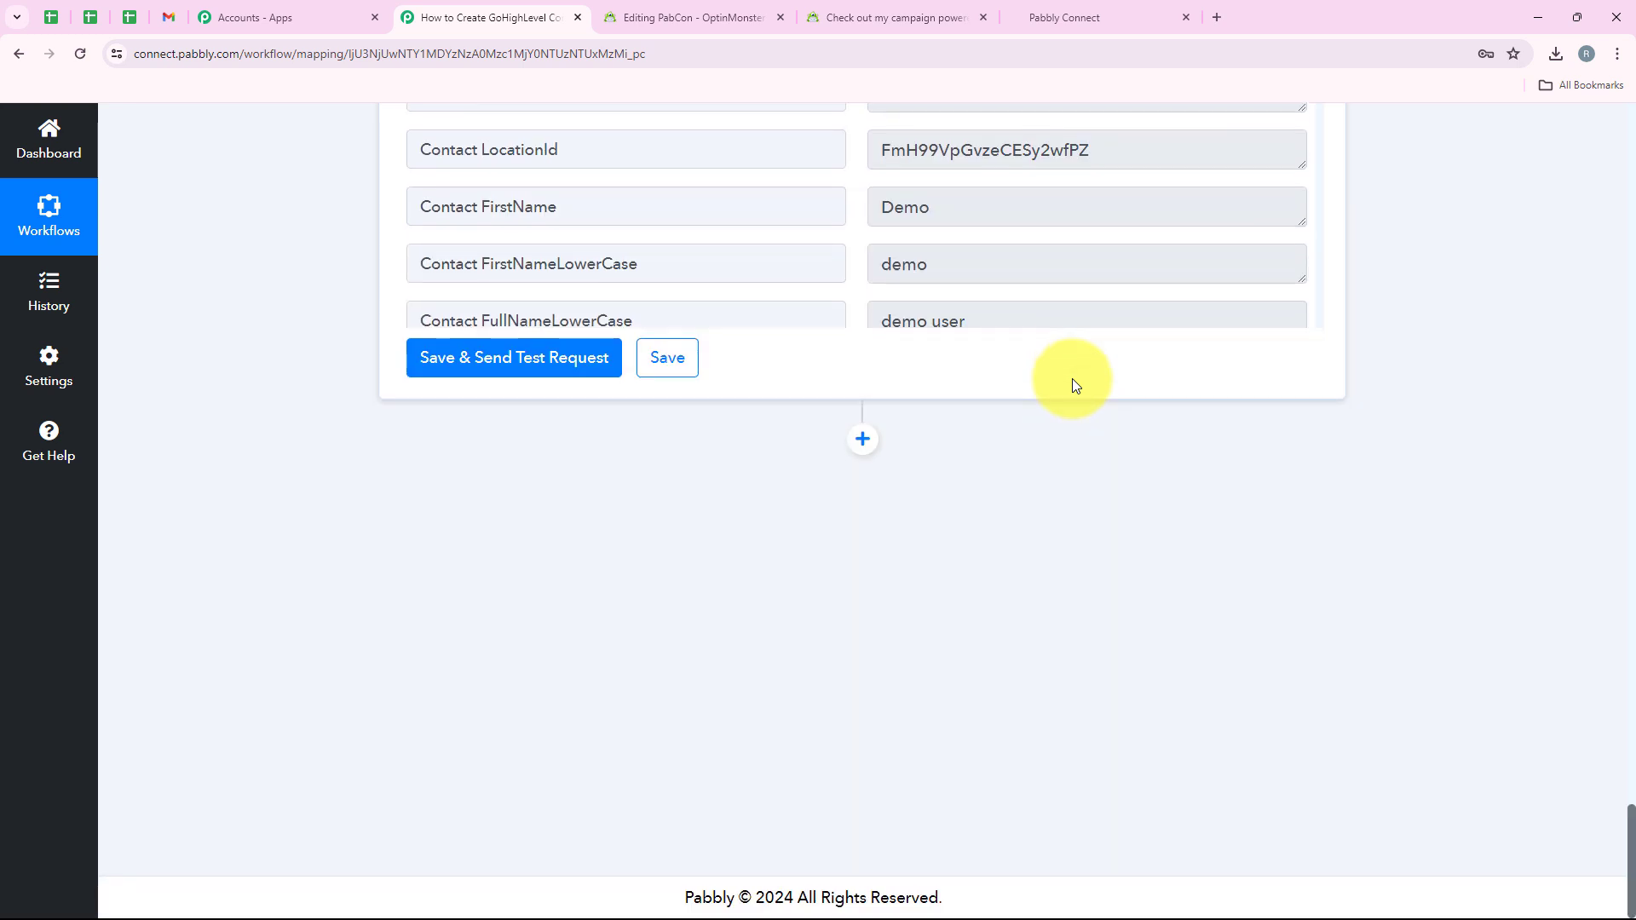
scroll(1072, 378, "up", 10)
scroll(1072, 378, "down", 6)
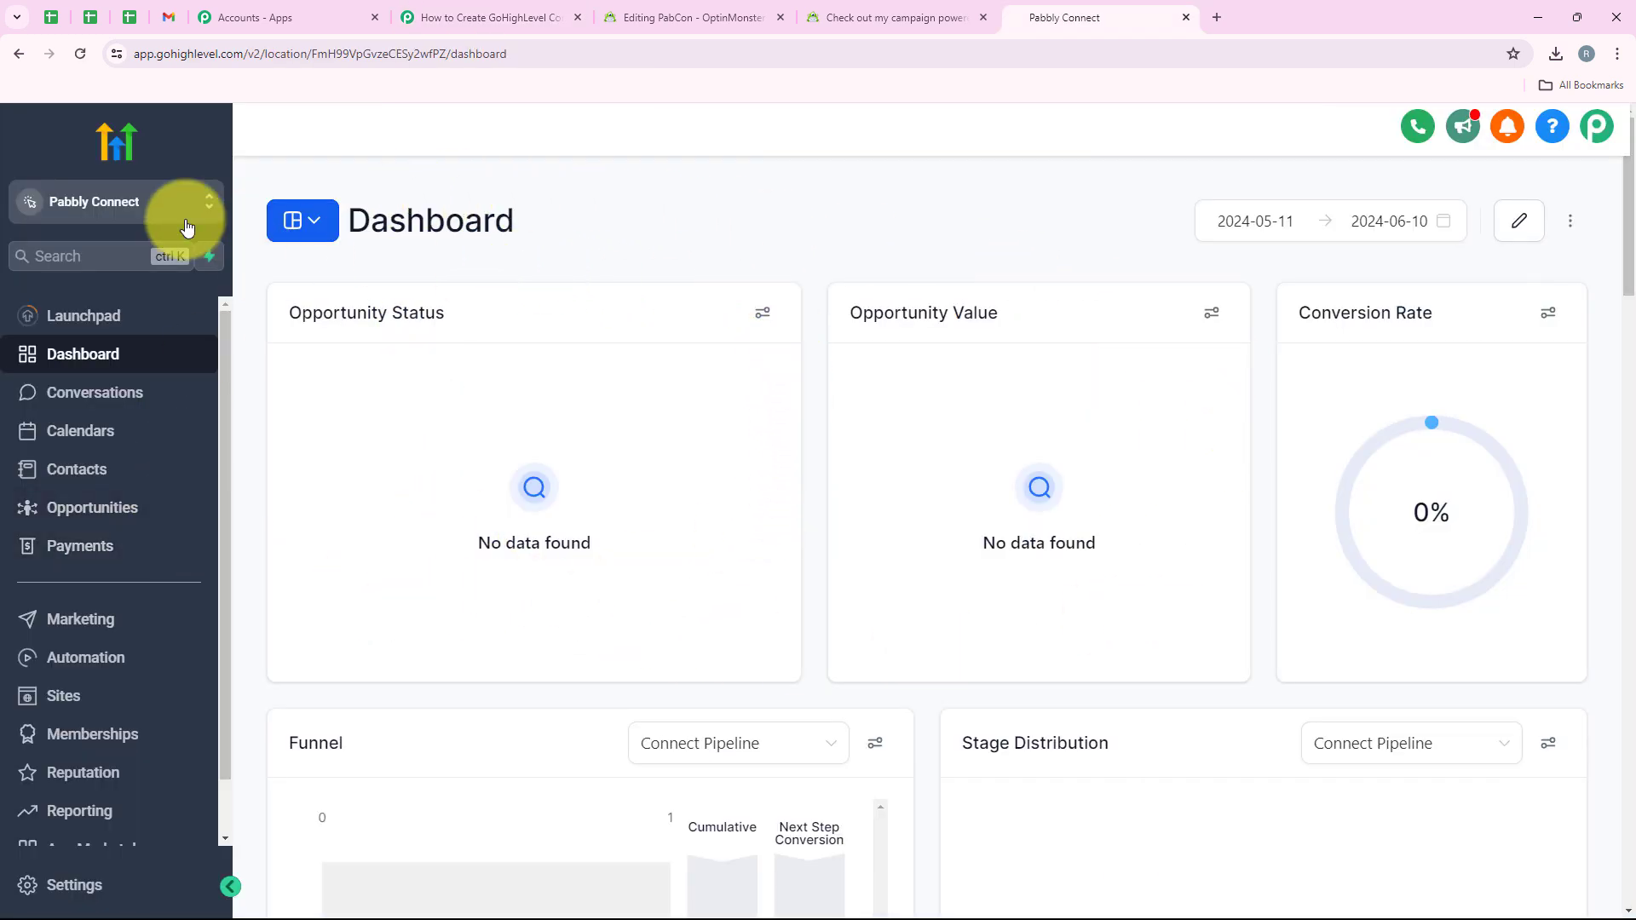
Step: Open the contacts list in GoHighLevel and check the newest contact's name, phone and email
left_click(77, 481)
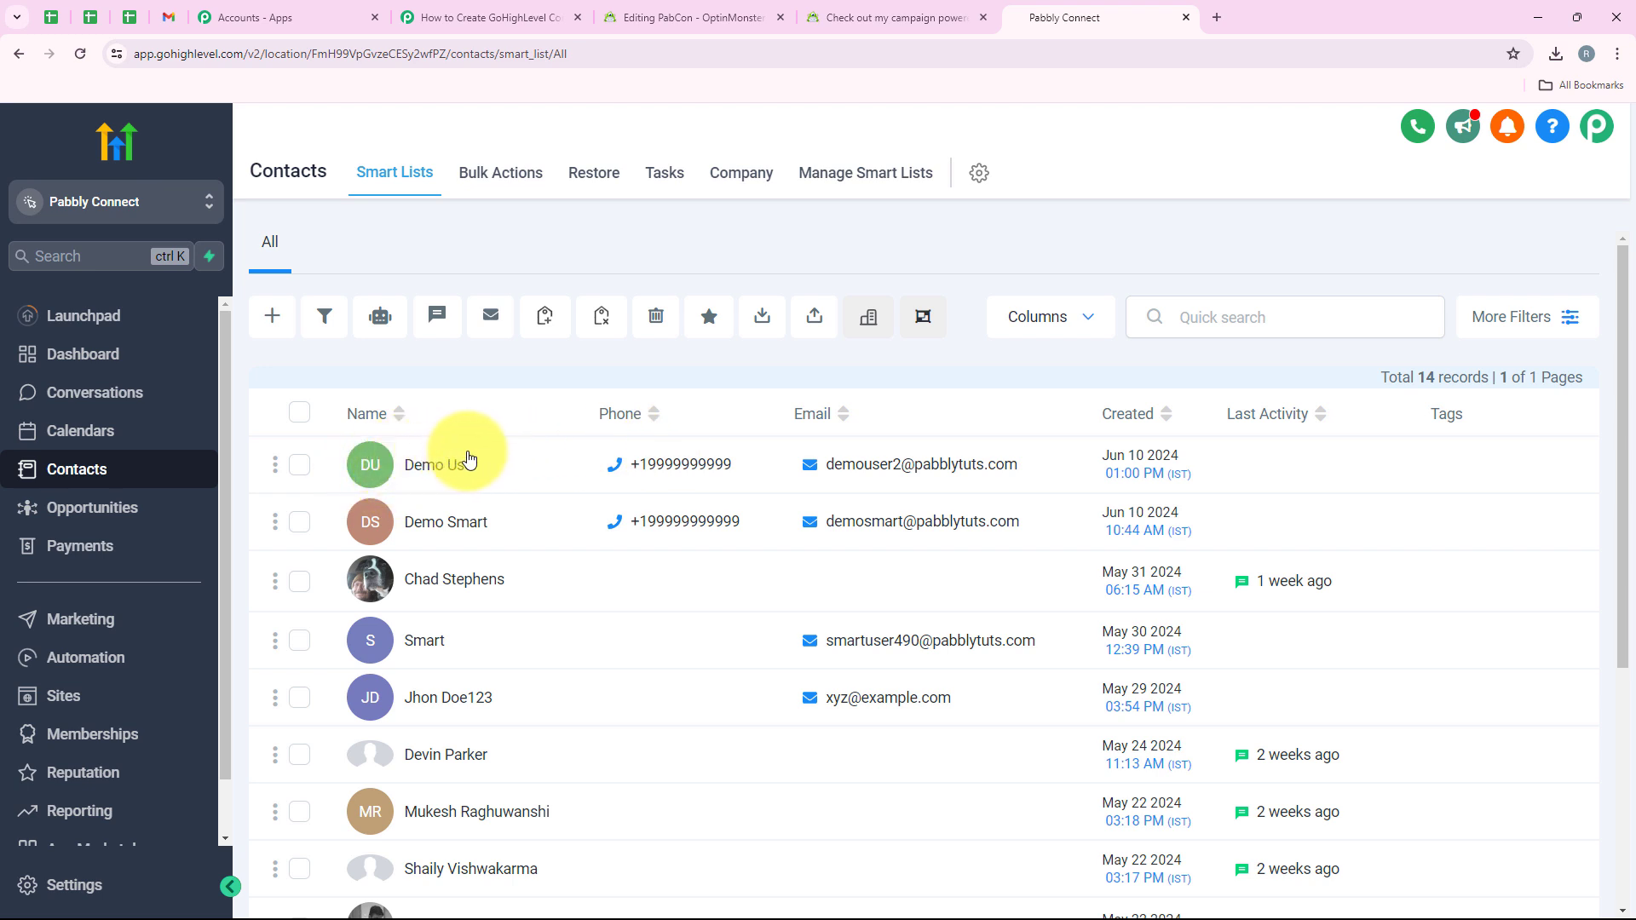
mouse_move(718, 461)
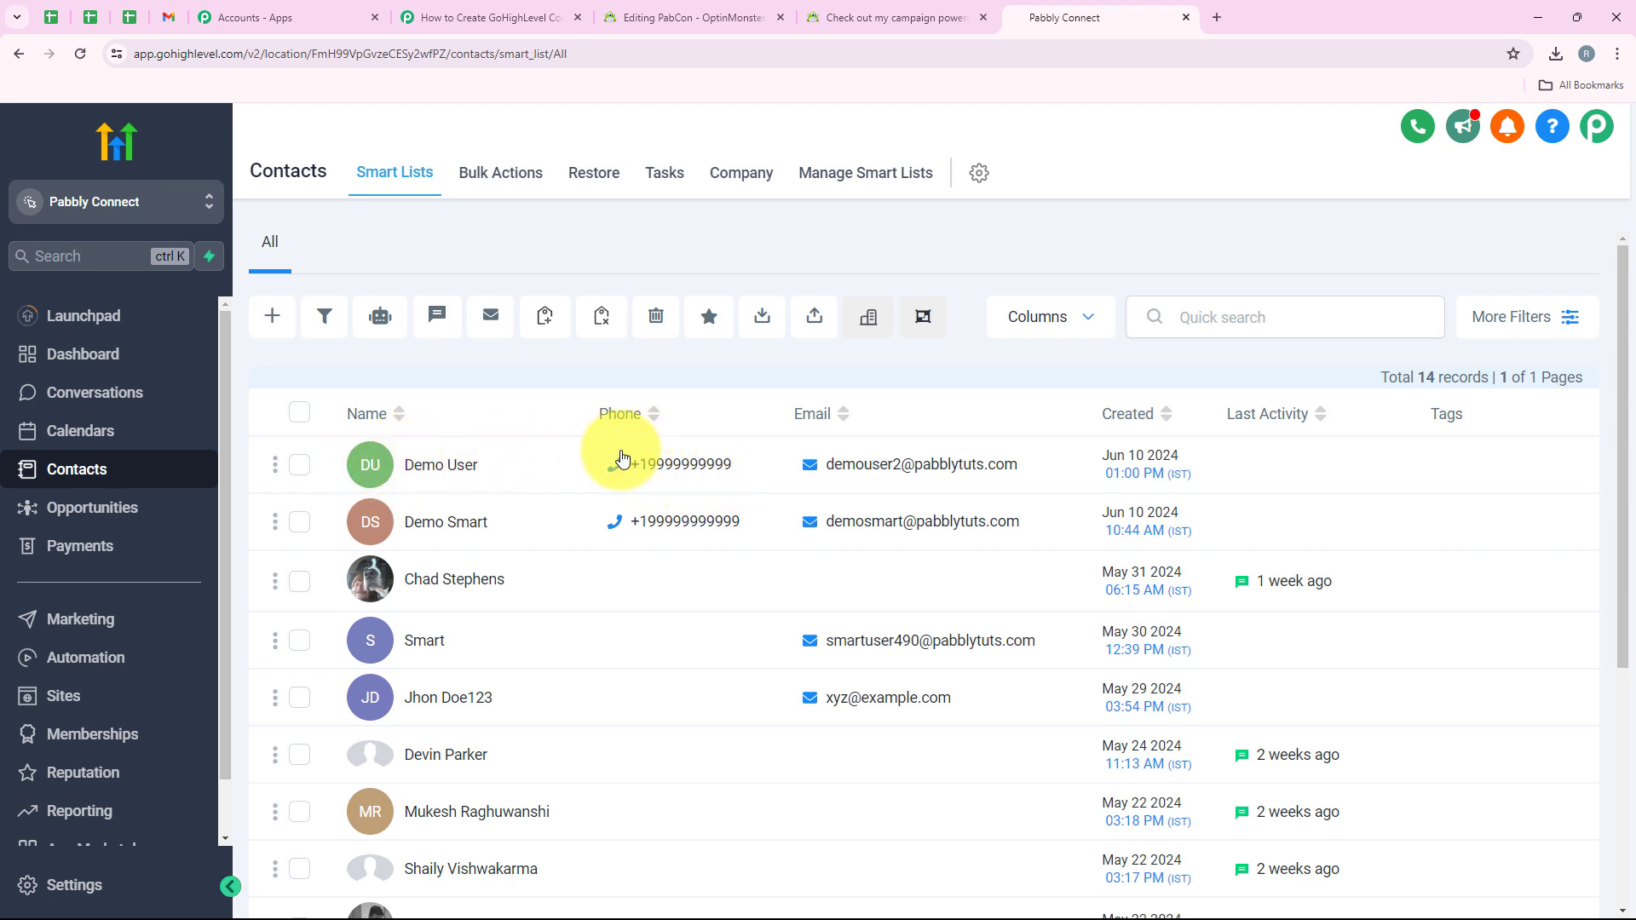
mouse_move(987, 479)
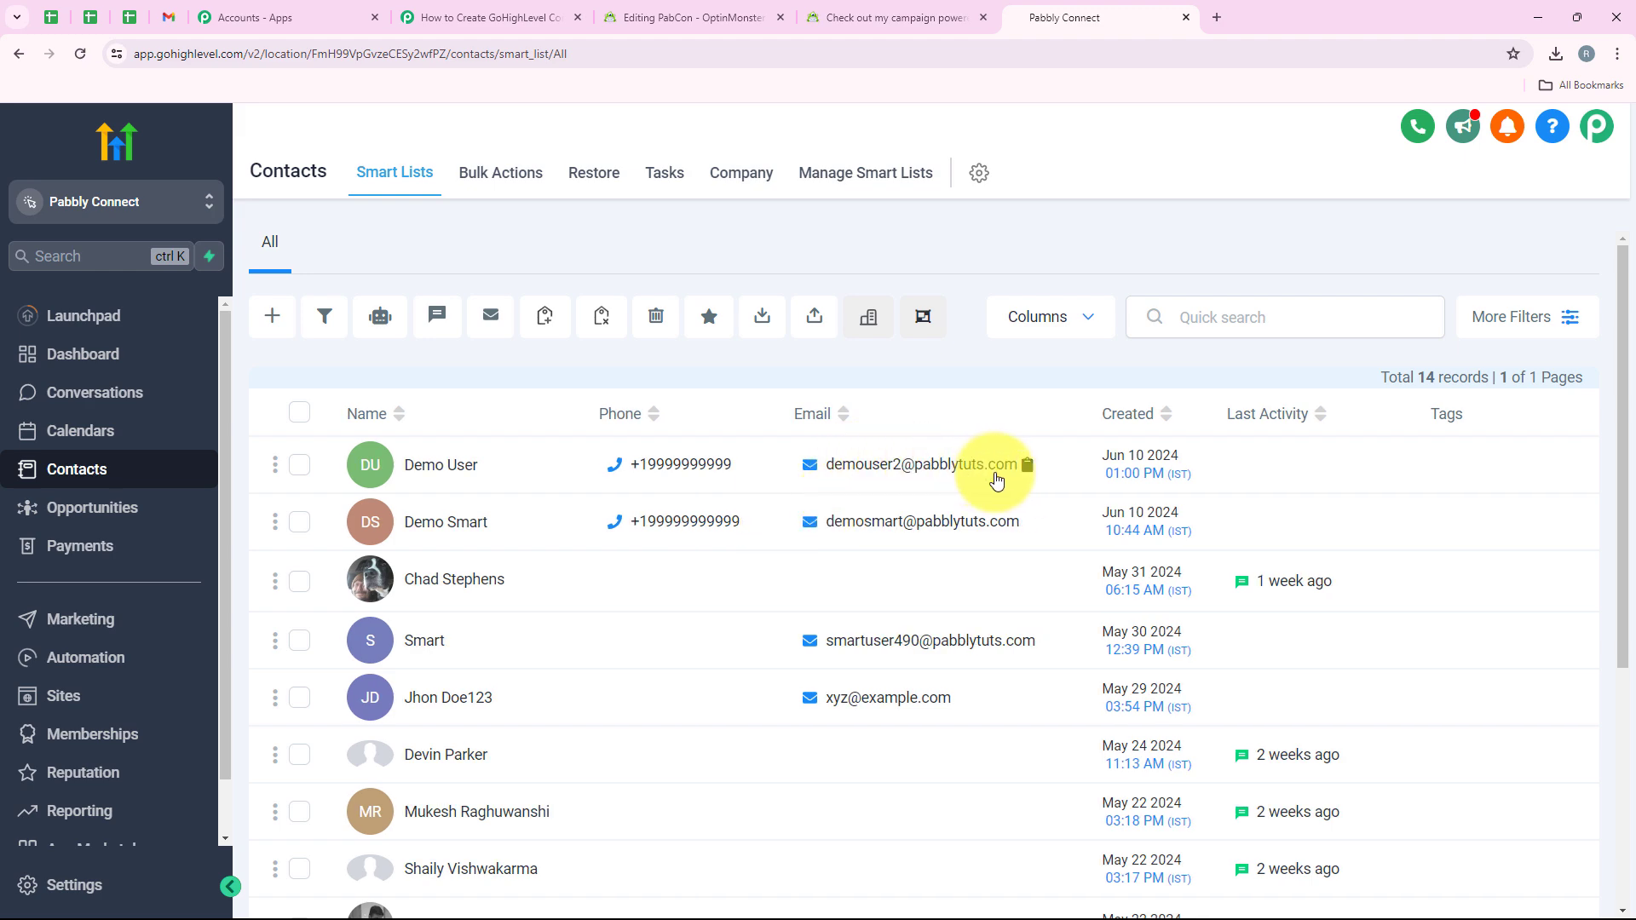
Step: Switch back to Pabbly Connect and show the OptinMonster trigger and LeadConnector V2 action as a collapsed workflow overview
left_click(535, 7)
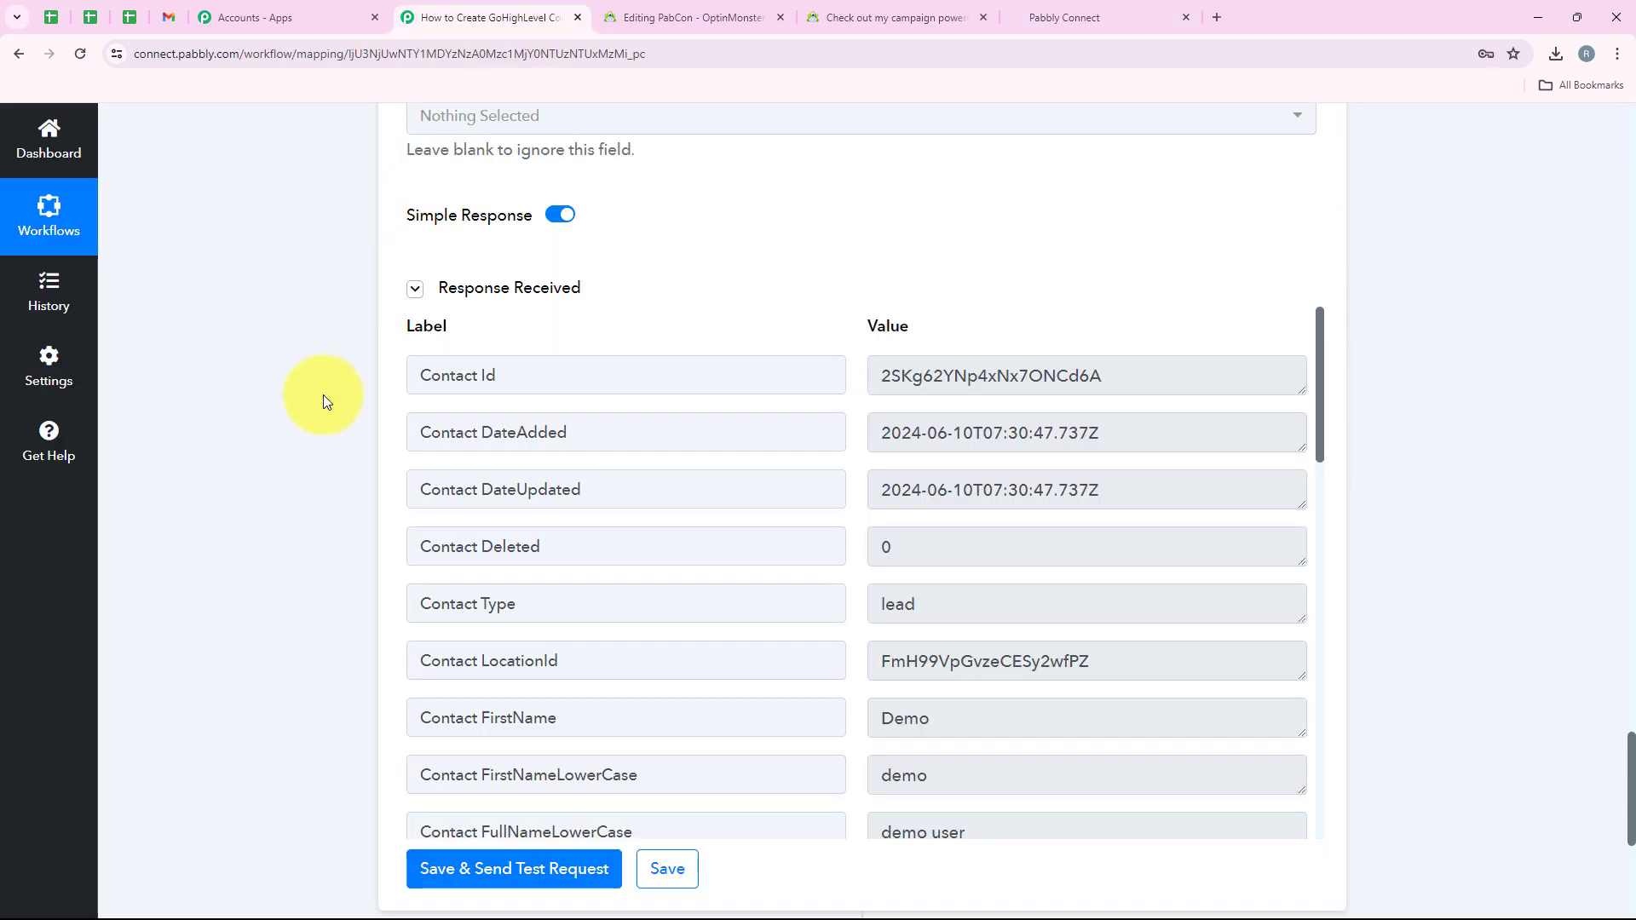
scroll(307, 222, "up", 20)
scroll(302, 217, "up", 10)
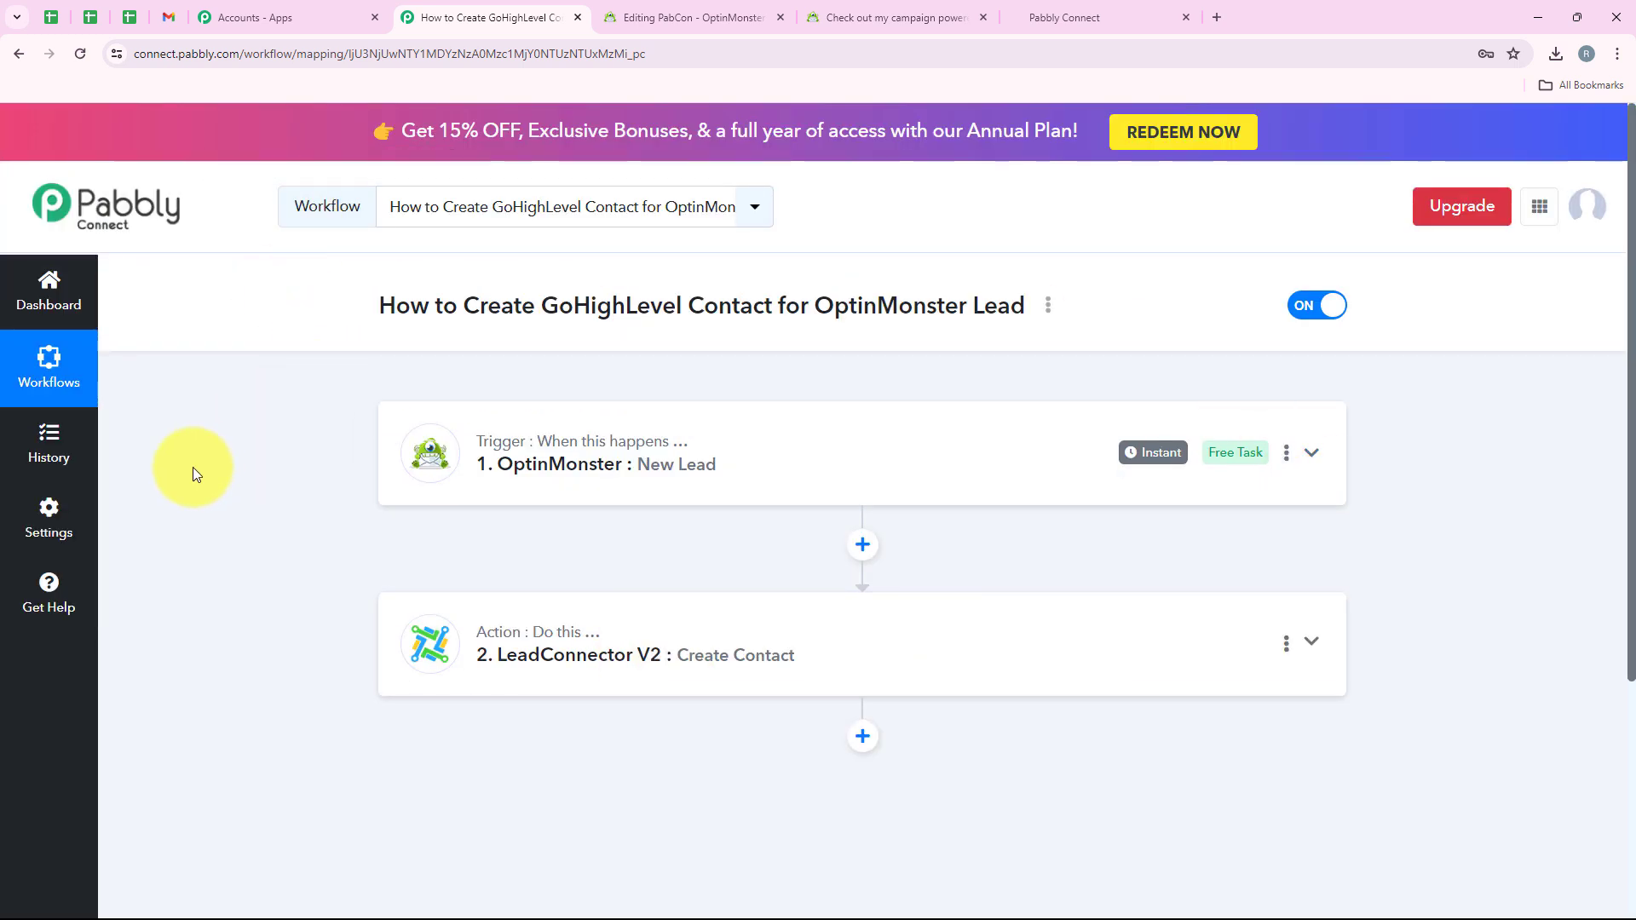
Step: Switch to the OptinMonster campaign page, reload it and accept the sign-up offer to open the subscription form
left_click(846, 10)
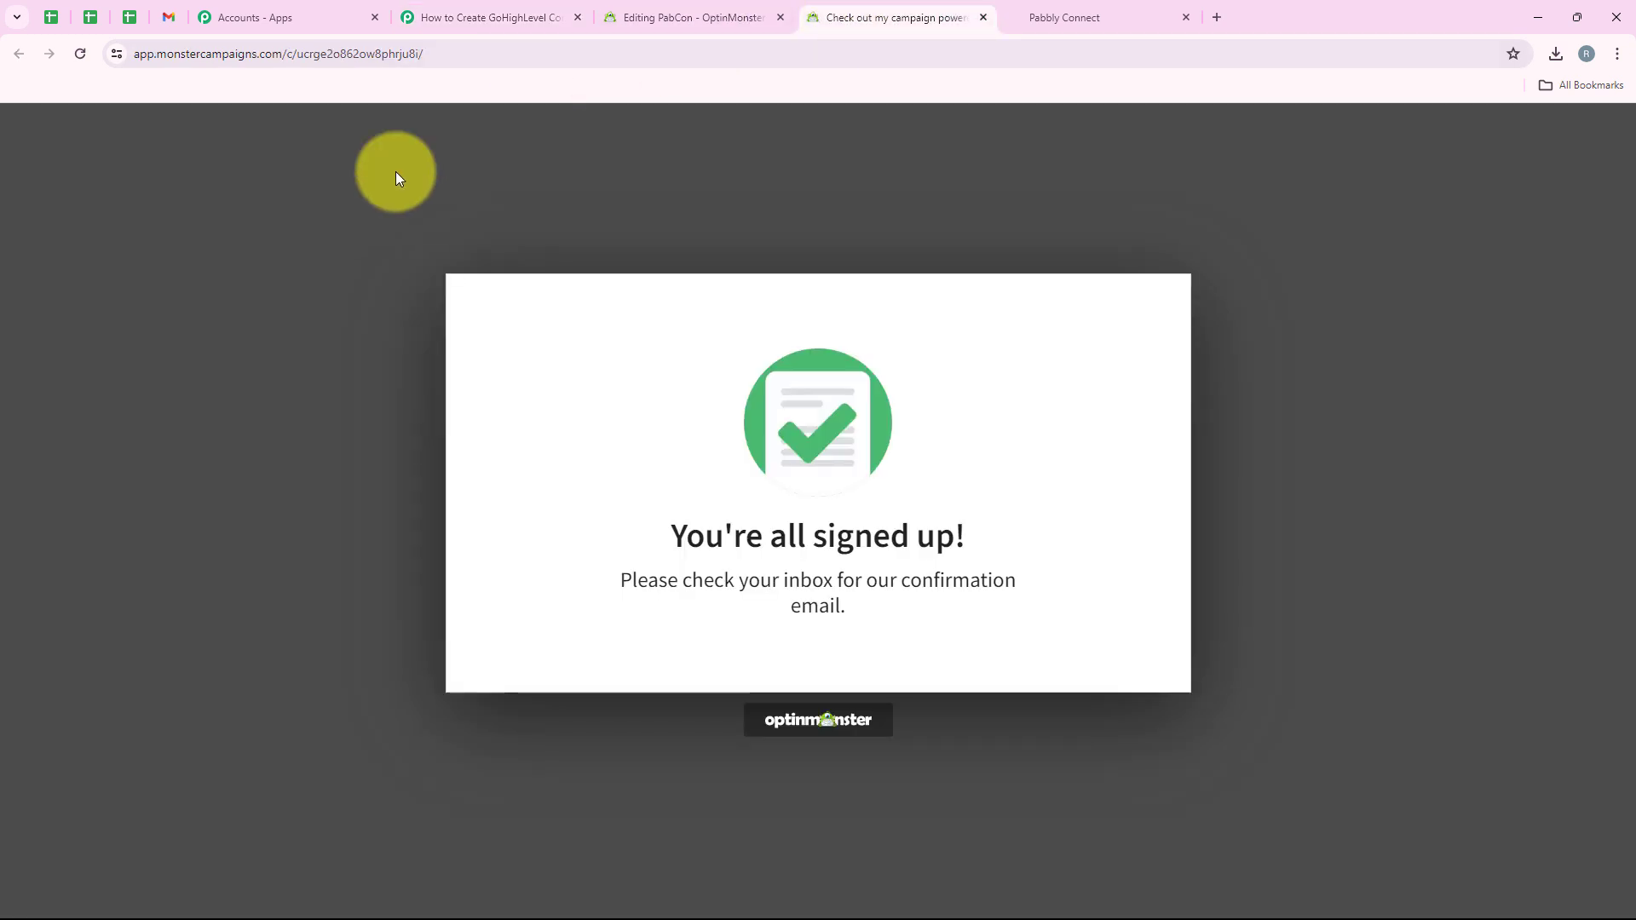
left_click(77, 53)
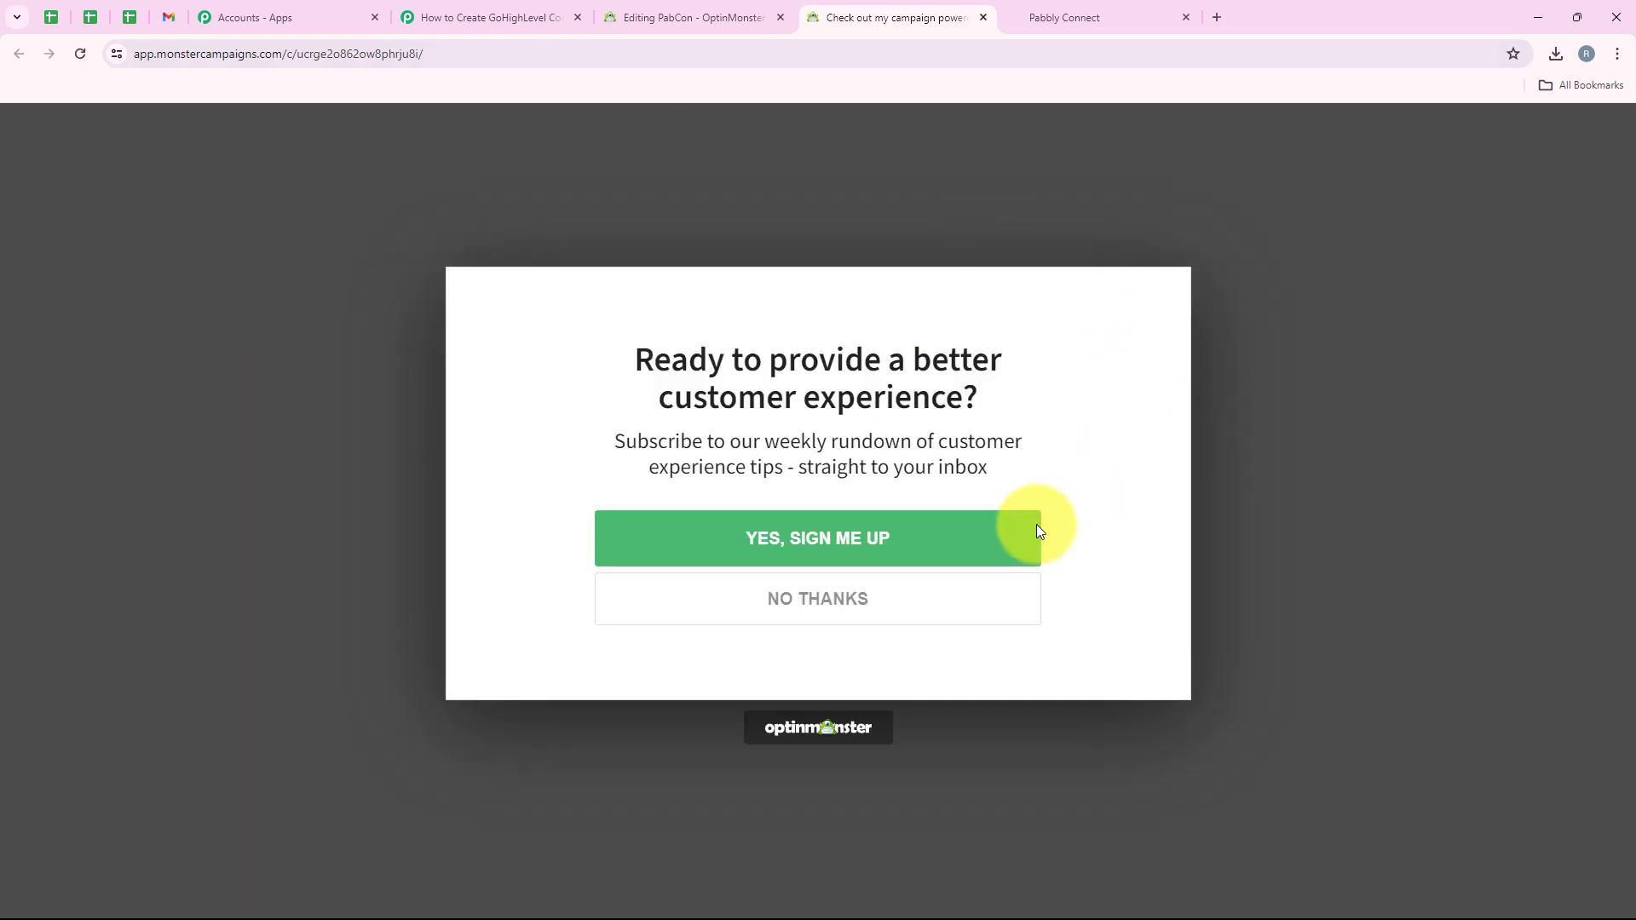
left_click(810, 563)
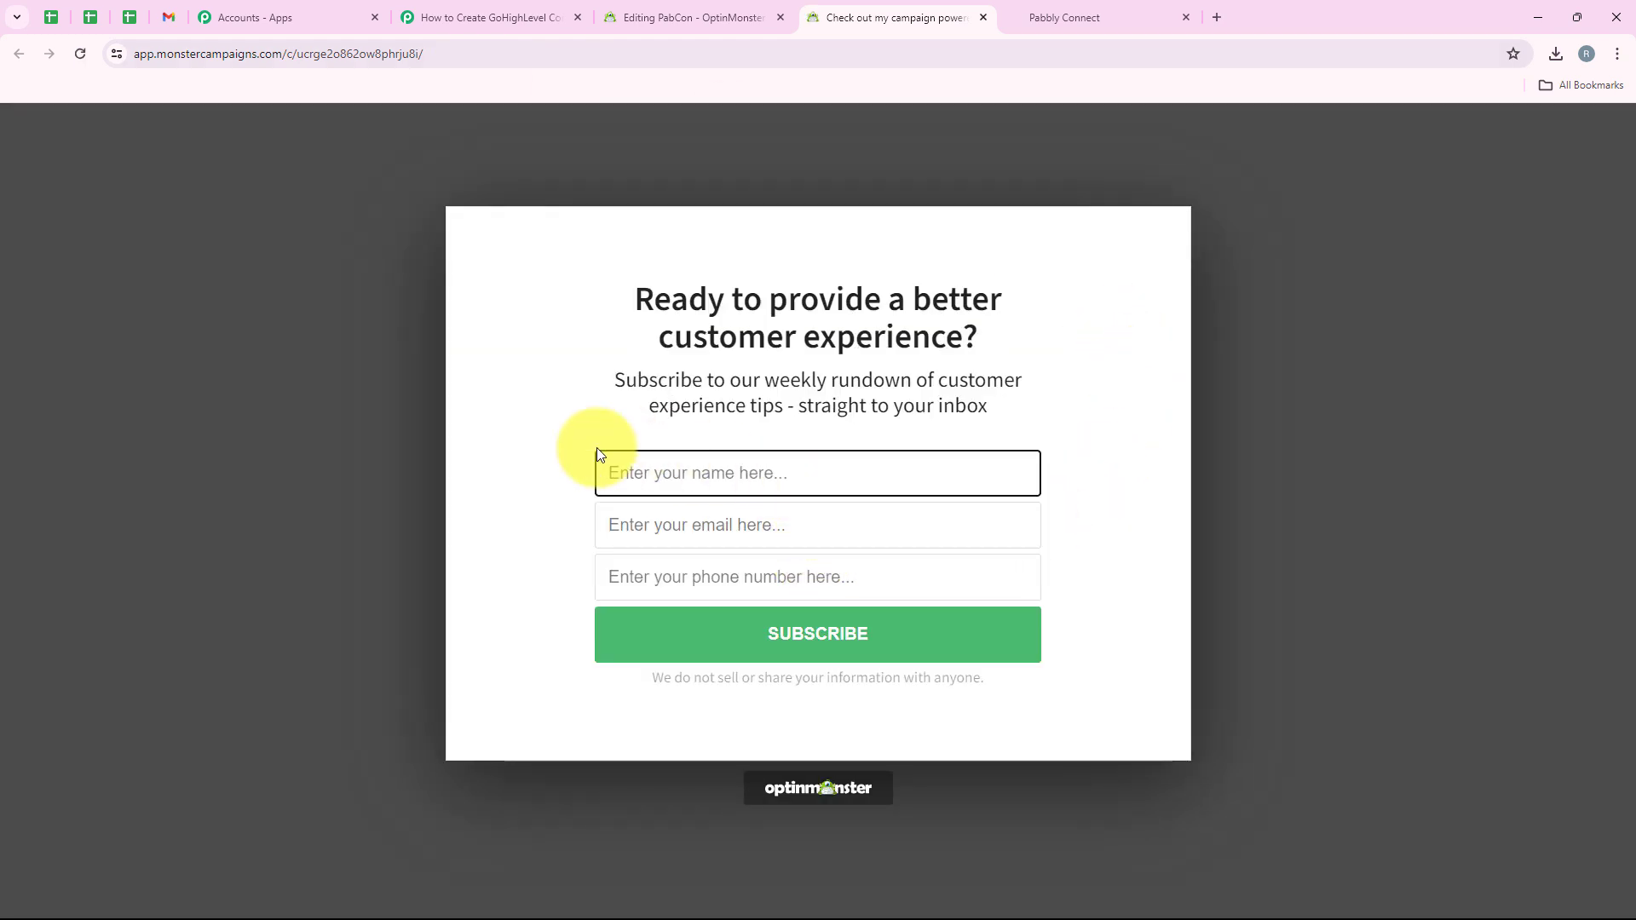
Step: Fill in a second test lead's name, email and phone number in the campaign form and submit the subscription
left_click(906, 471)
left_click(840, 567)
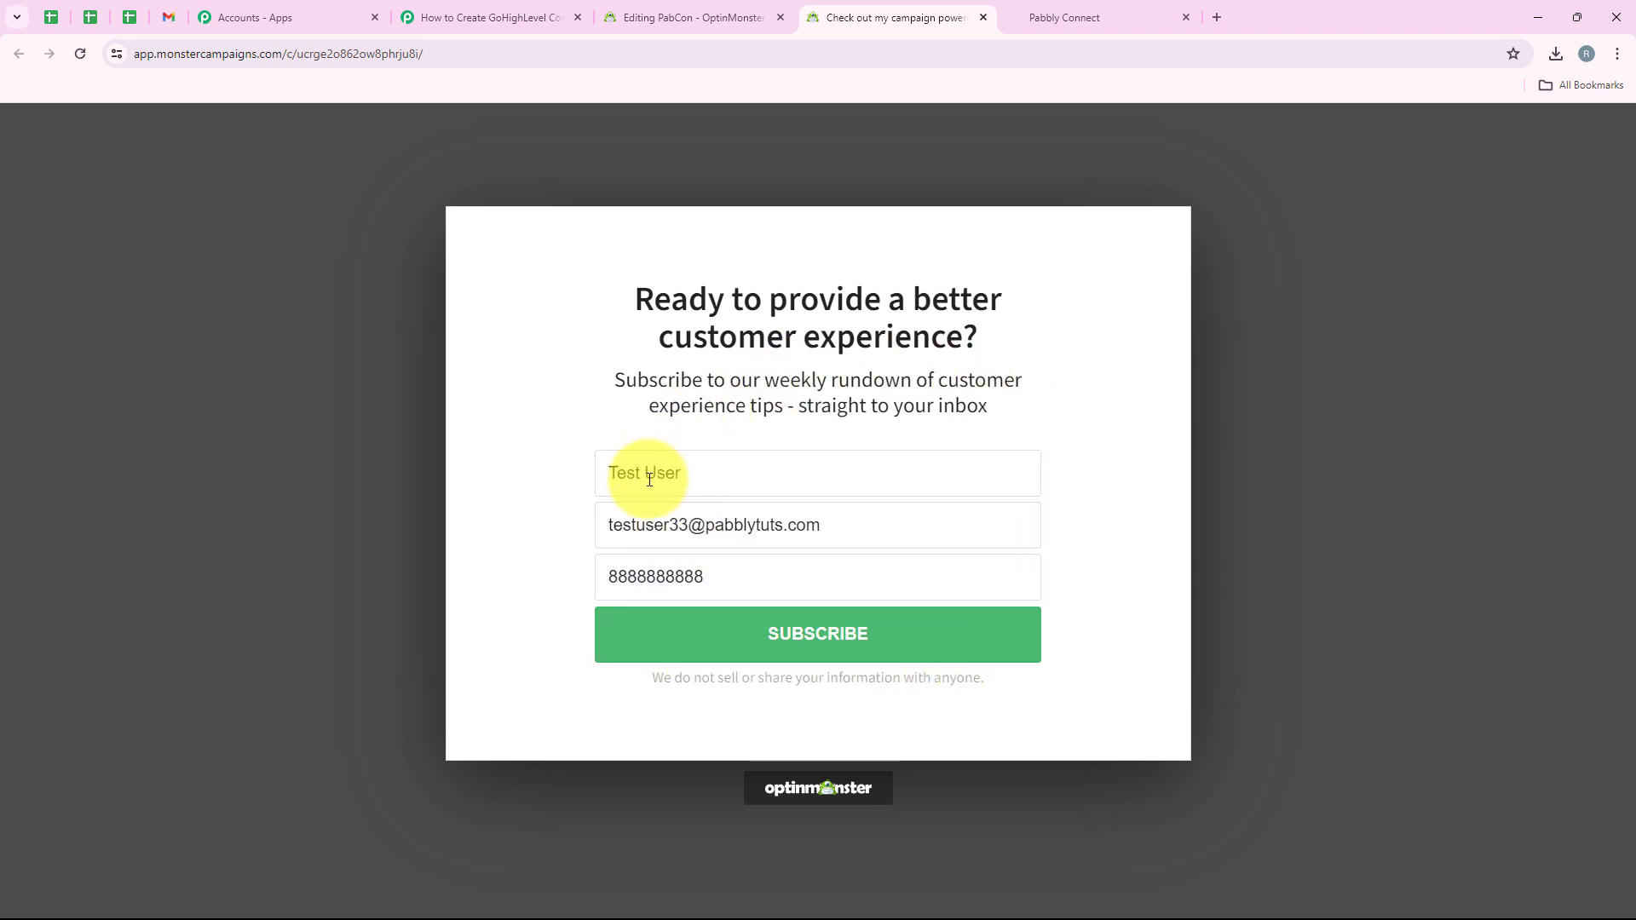
left_click_drag(610, 525, 569, 556)
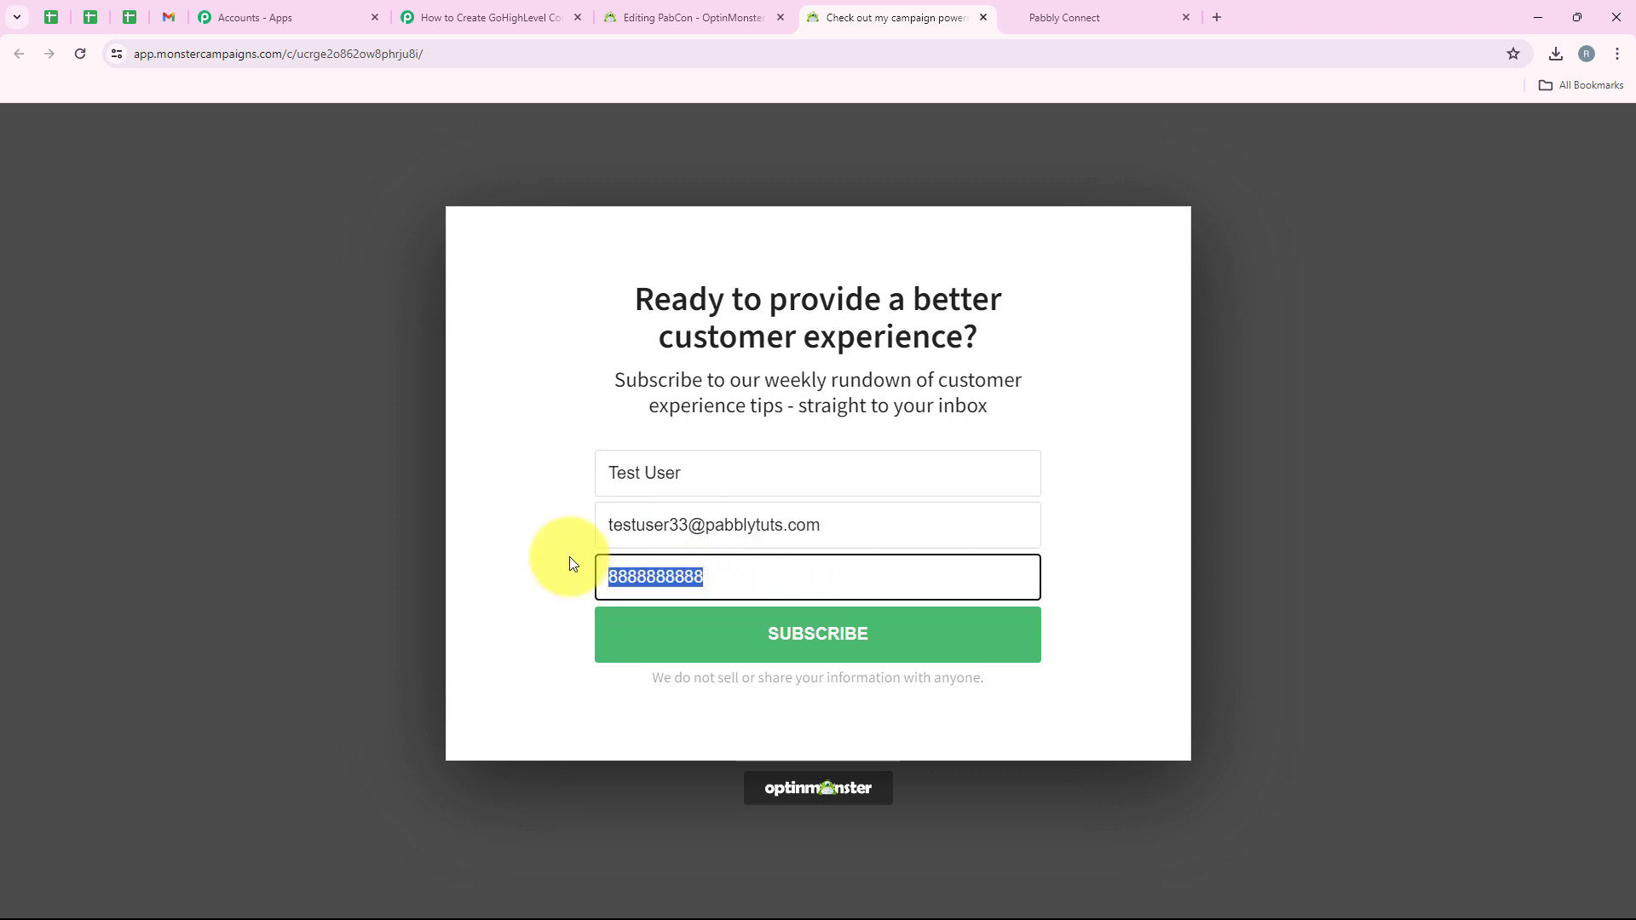
left_click(492, 493)
left_click(821, 632)
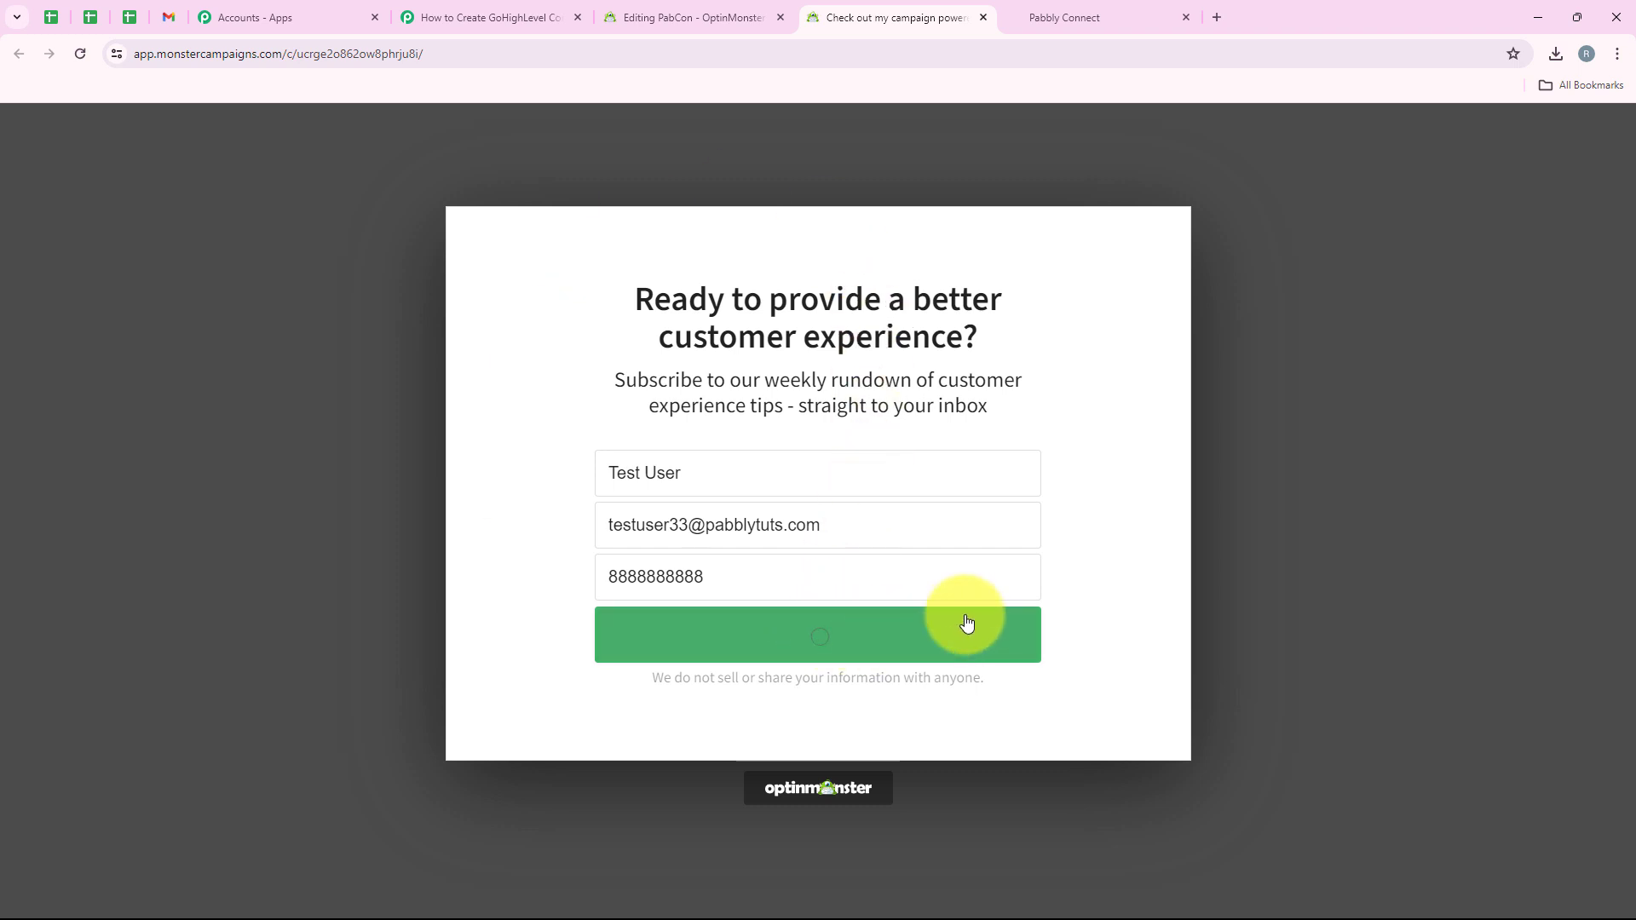
left_click_drag(635, 541, 957, 533)
left_click(959, 533)
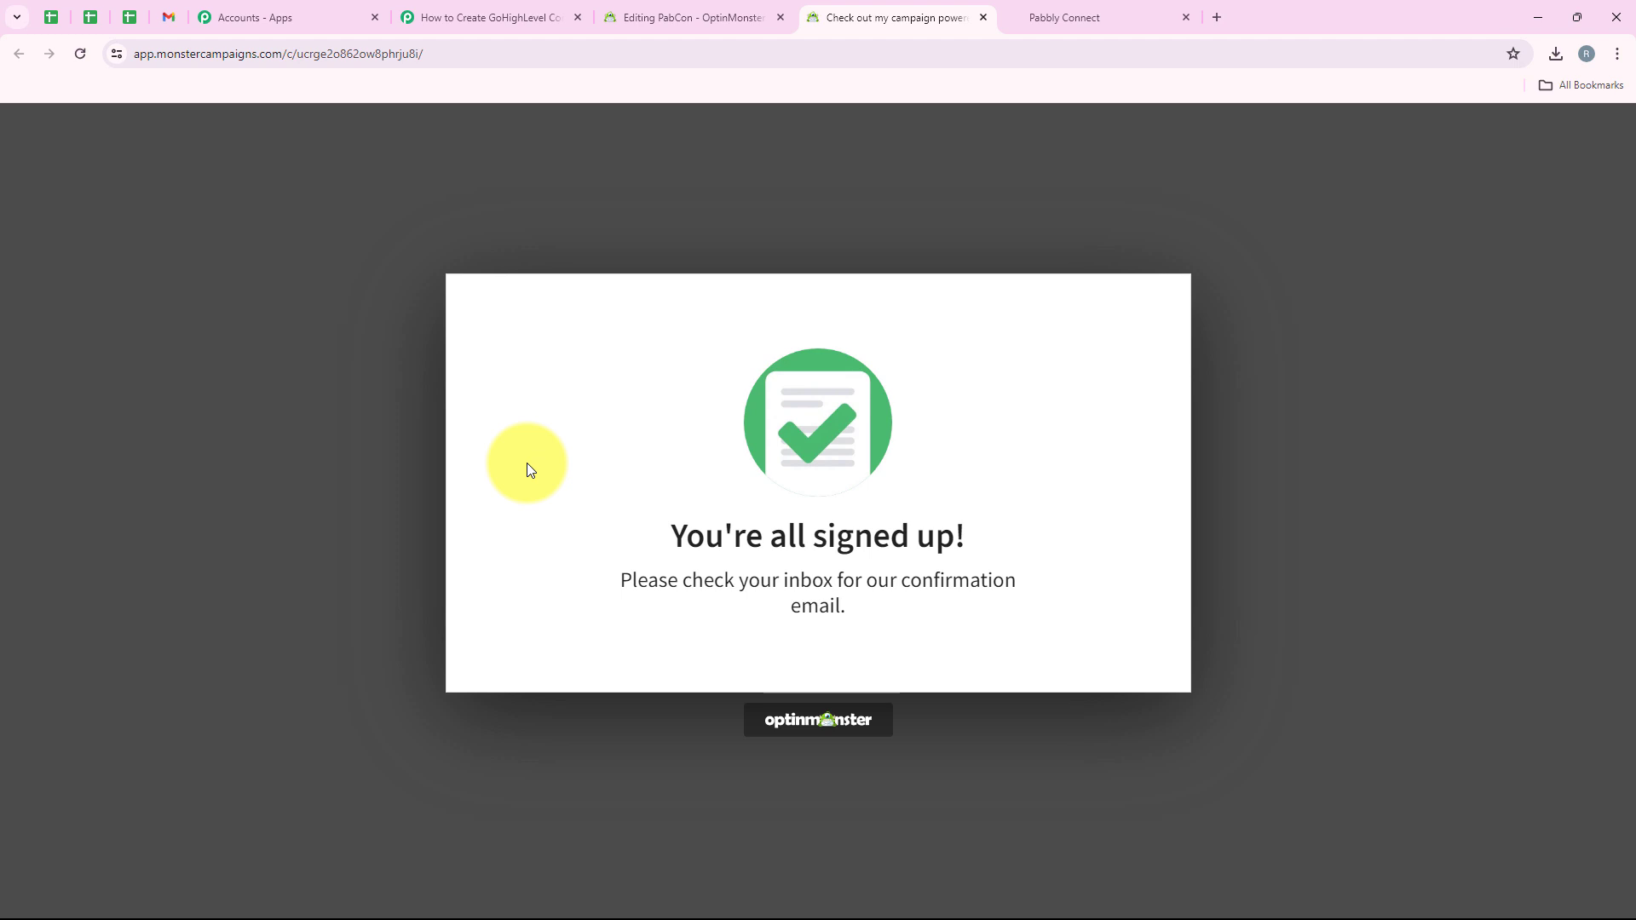
Step: Reload the GoHighLevel contacts list to check for the new test lead, and return to the Pabbly Connect workflow
left_click(1118, 8)
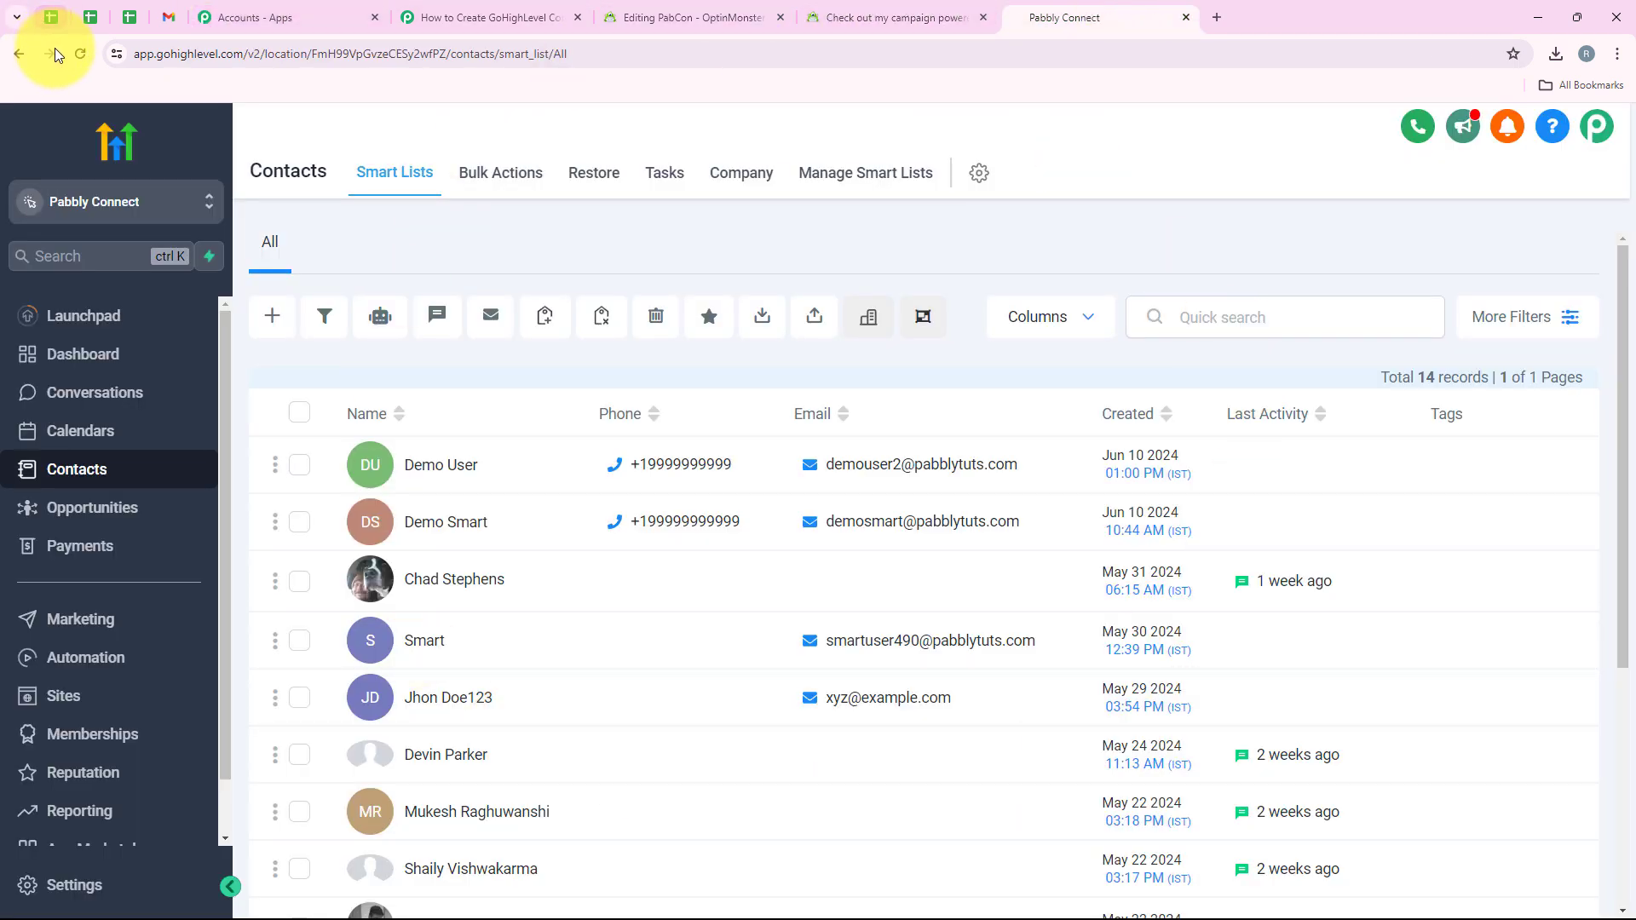
left_click(80, 53)
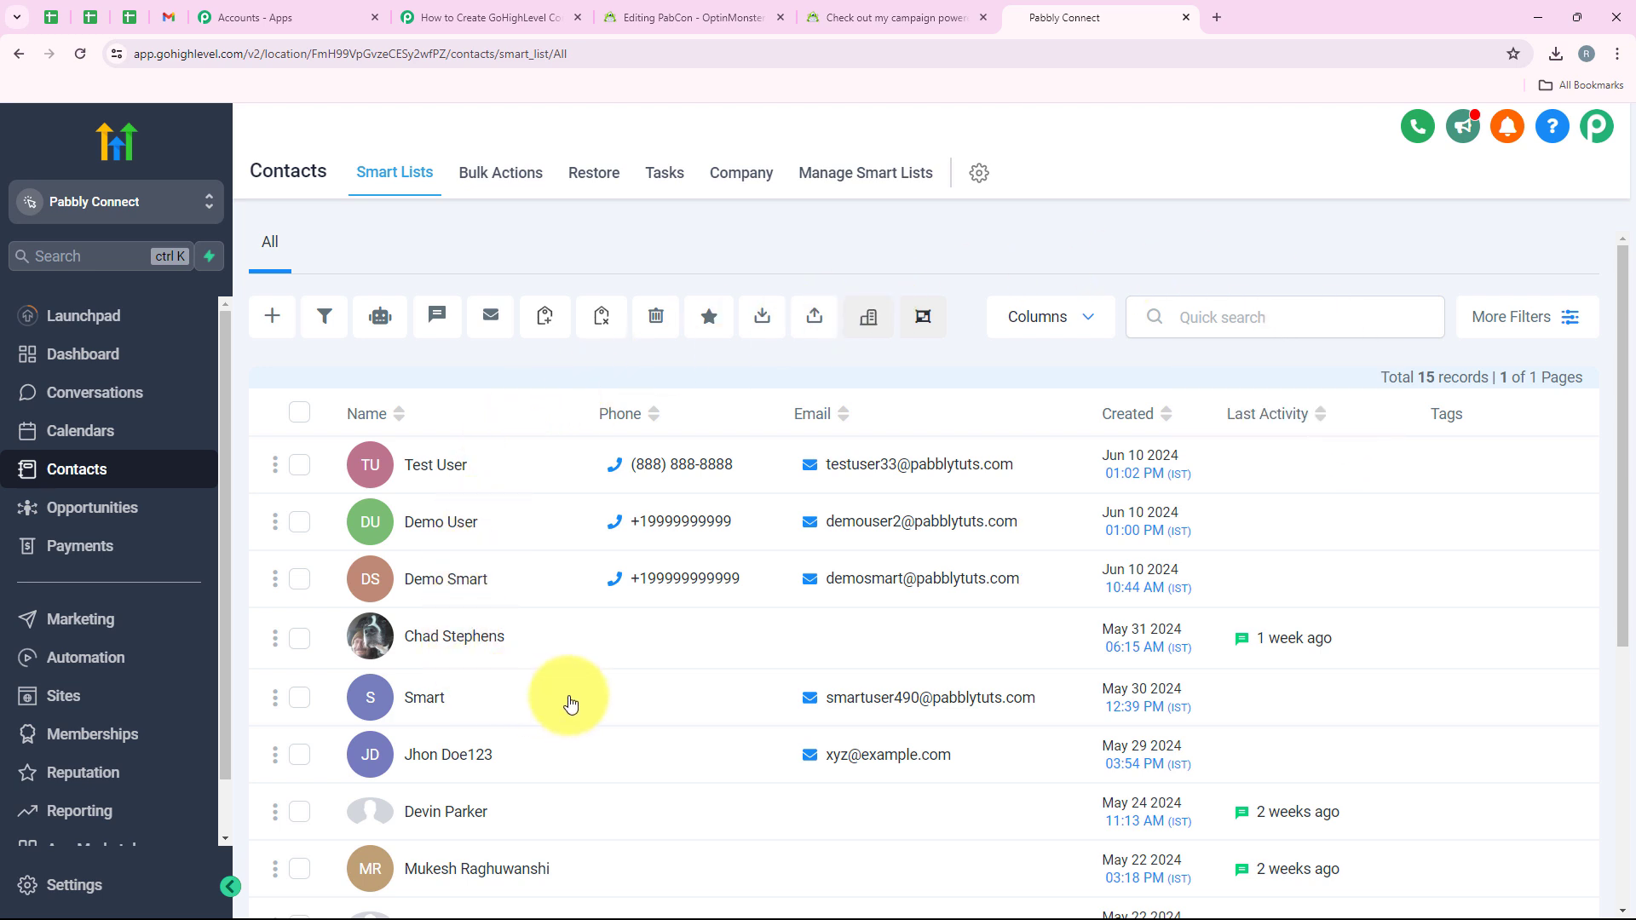
left_click(488, 17)
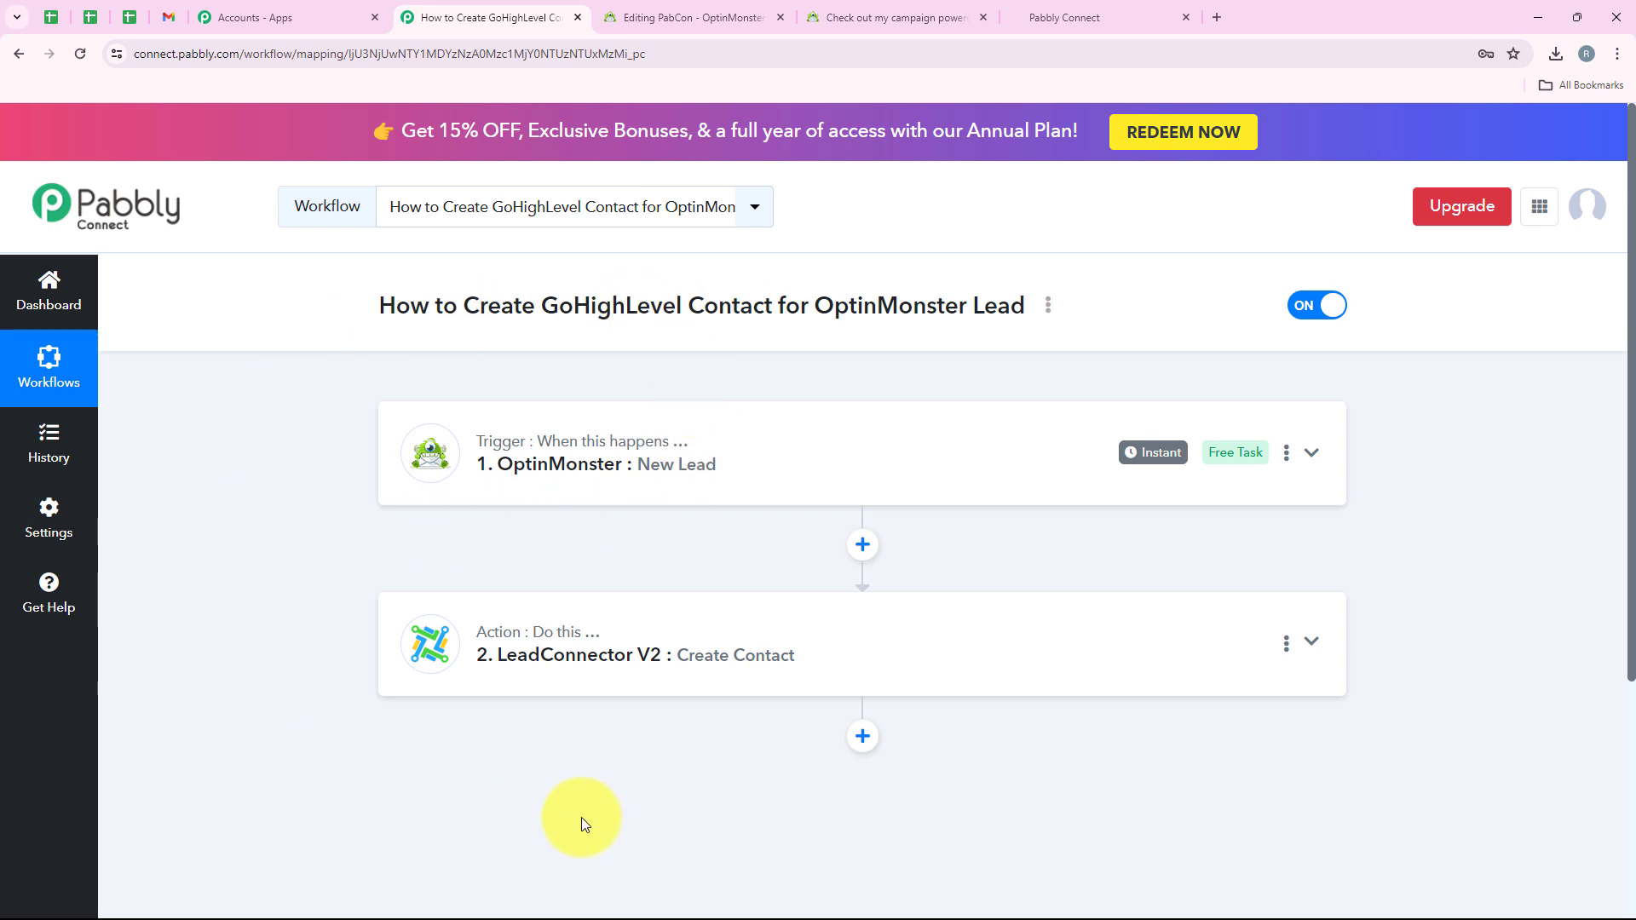
Step: Select the two newest contacts in the GoHighLevel list for review, and switch back to the Pabbly Connect workflow
left_click(1061, 16)
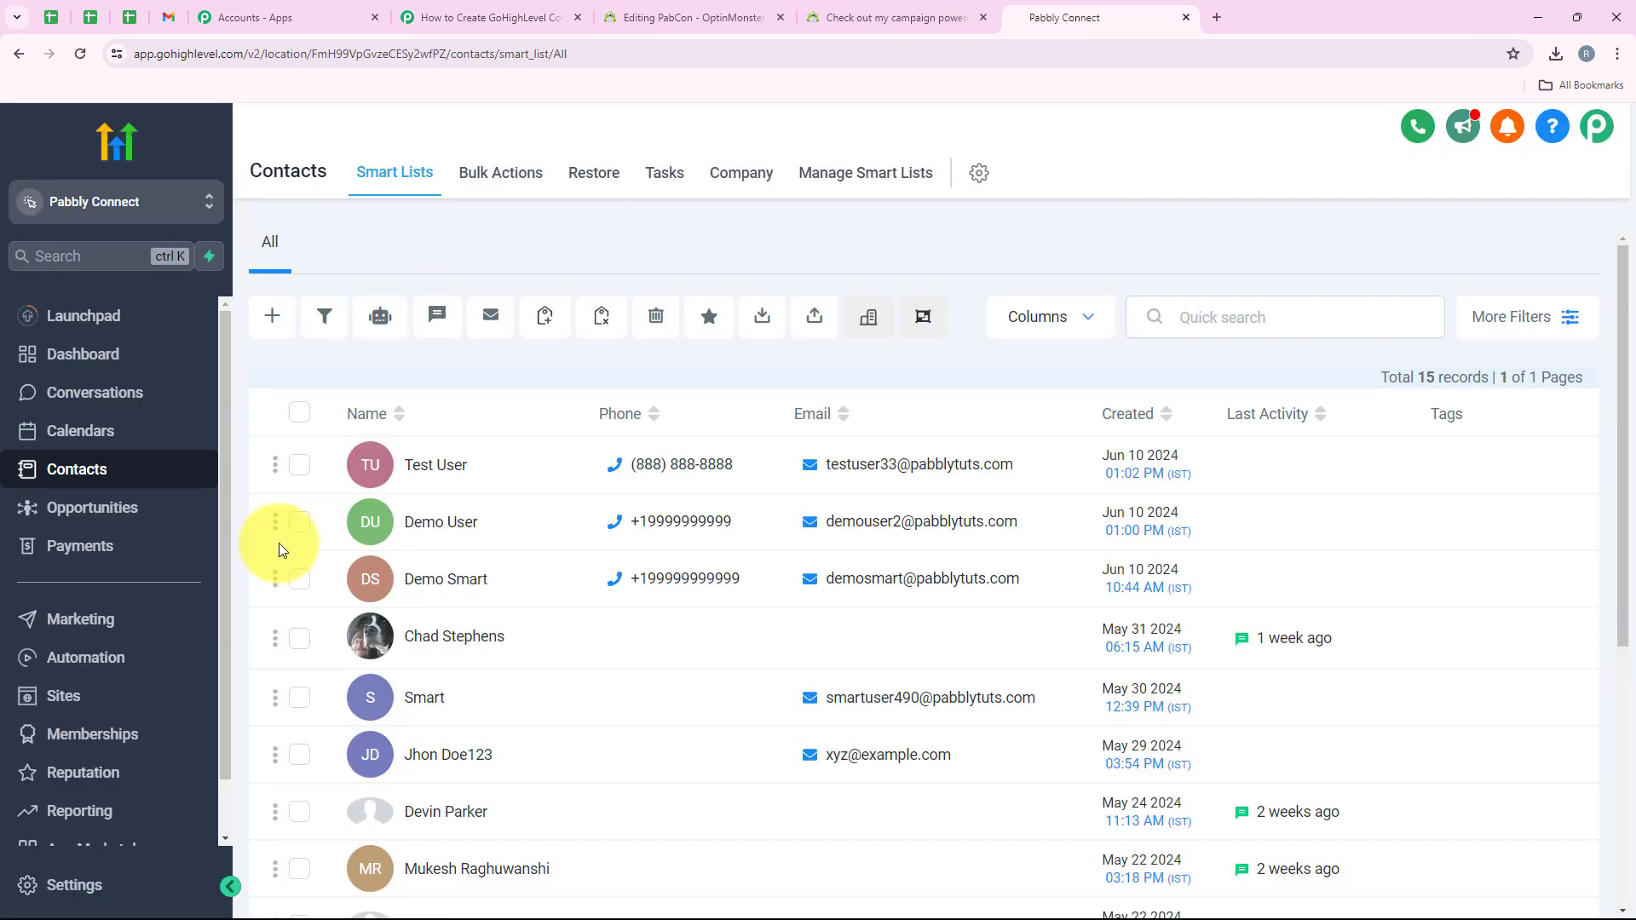
left_click(299, 522)
left_click(299, 465)
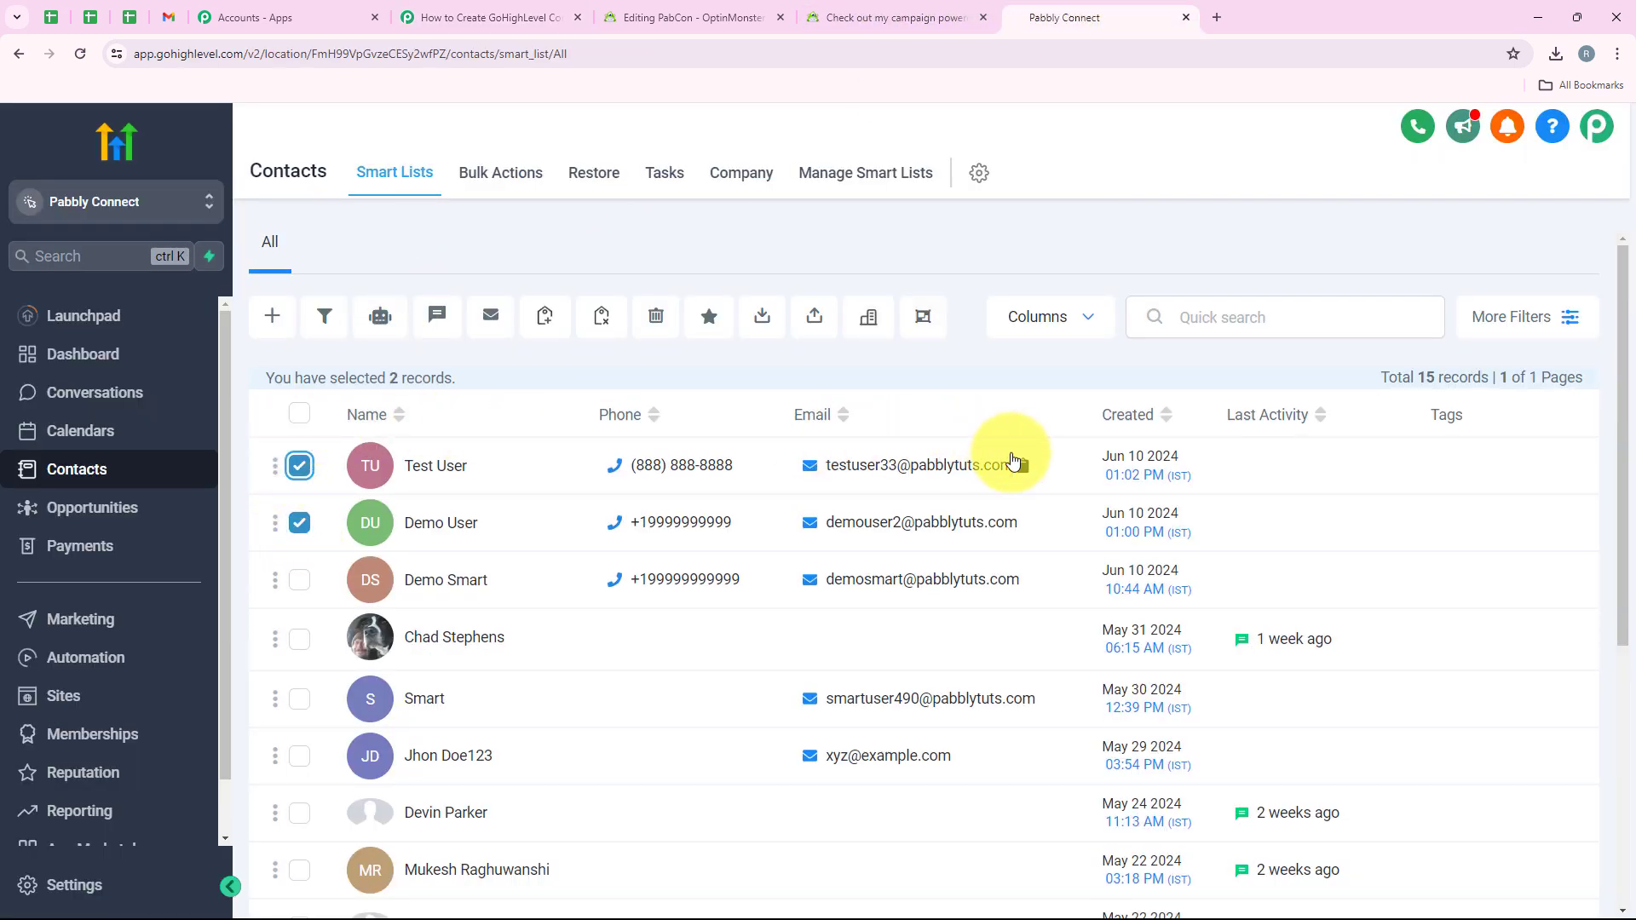
left_click(482, 17)
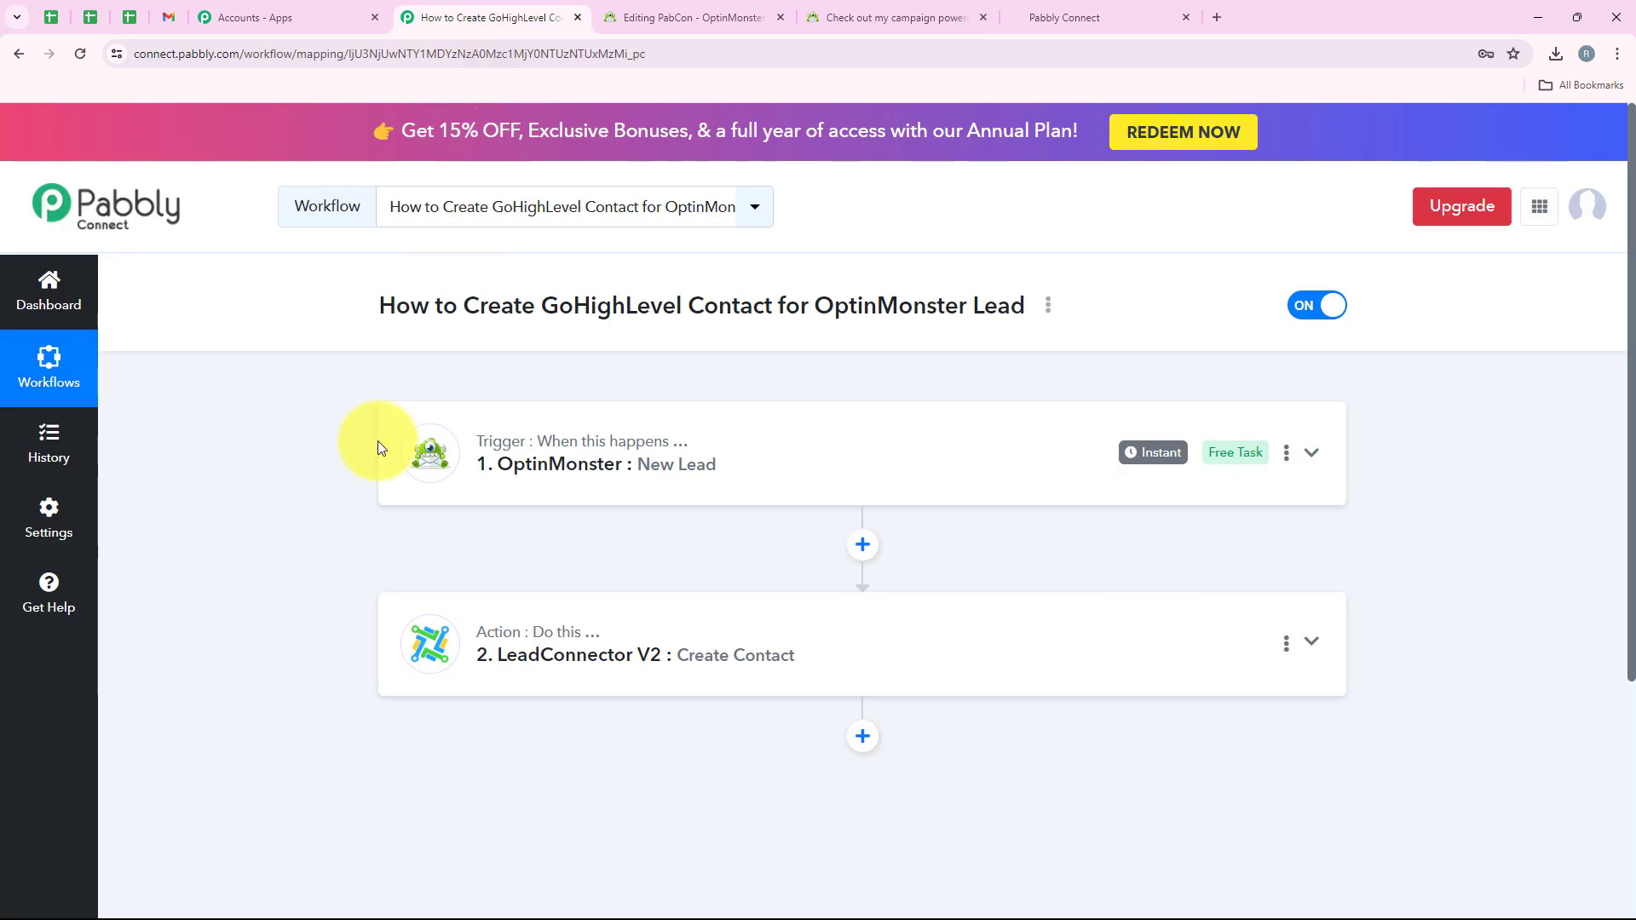